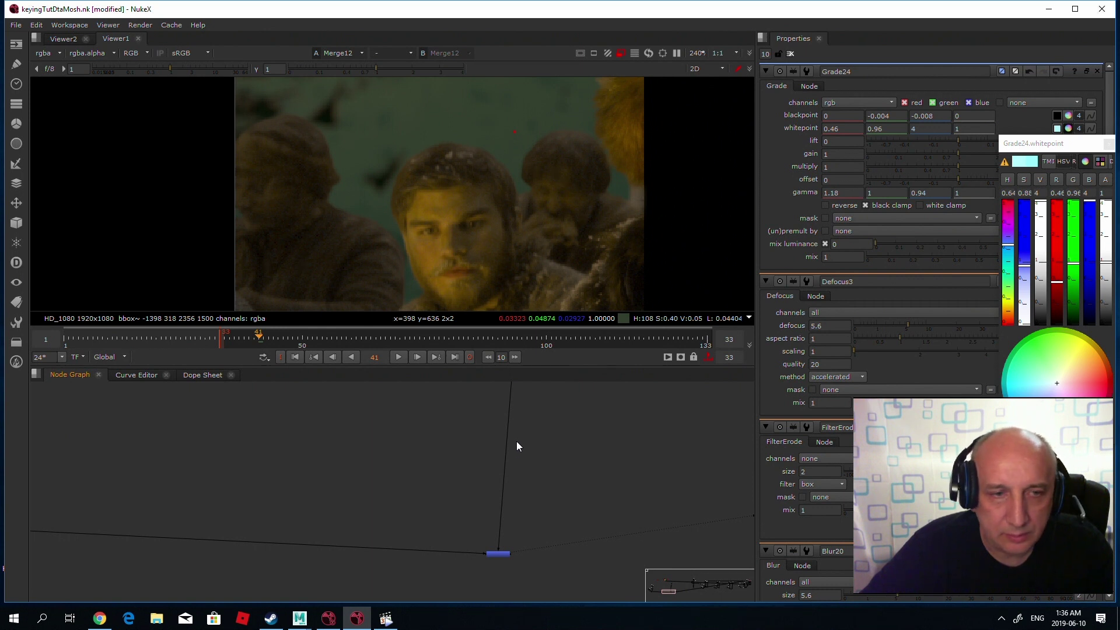
Step: Add Dot3 on the pipe into the blue node and view its alpha
{"action": "scroll", "coordinate": [516, 447], "scroll_direction": "down", "scroll_amount": 1}
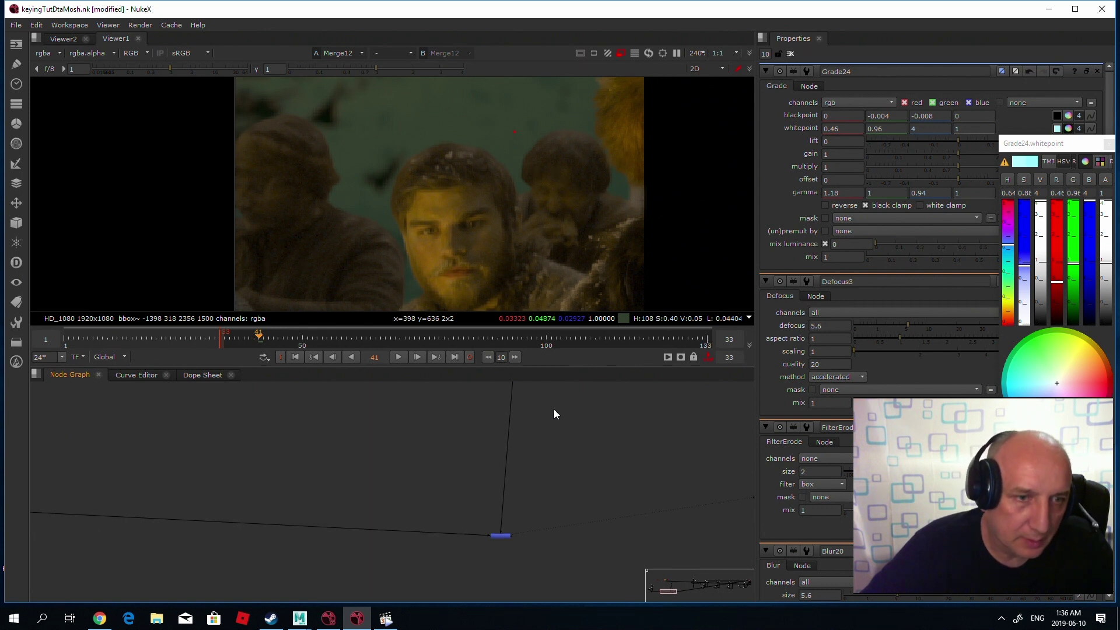
{"action": "middle_click_drag", "start_coordinate": [555, 409], "coordinate": [545, 418]}
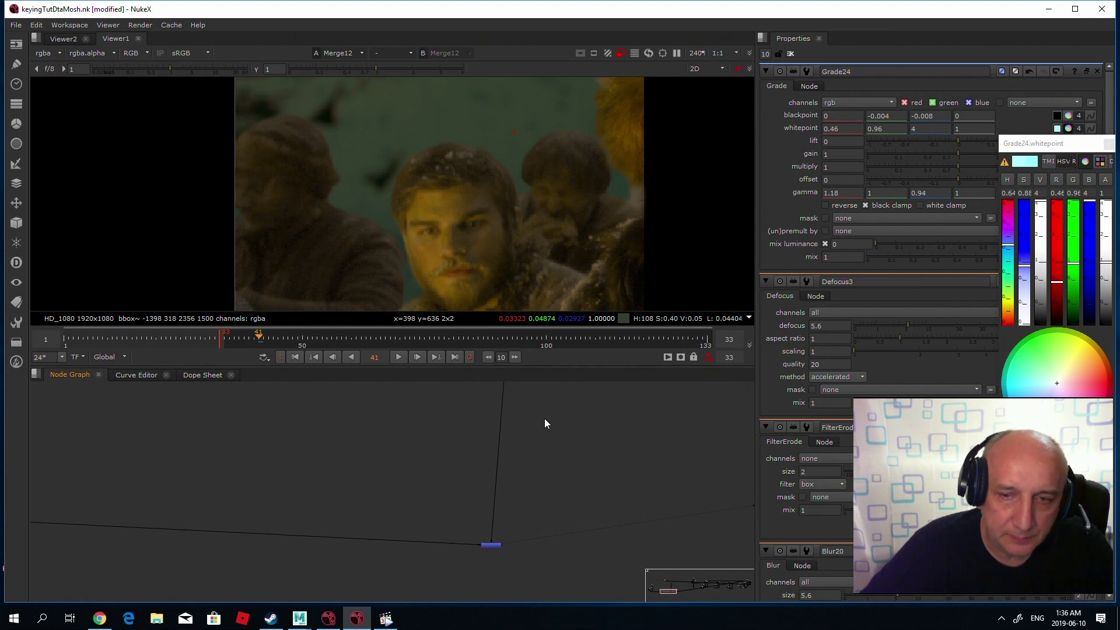
{"action": "scroll", "coordinate": [544, 419], "scroll_direction": "down", "scroll_amount": 1}
{"action": "middle_click_drag", "start_coordinate": [544, 418], "coordinate": [523, 432]}
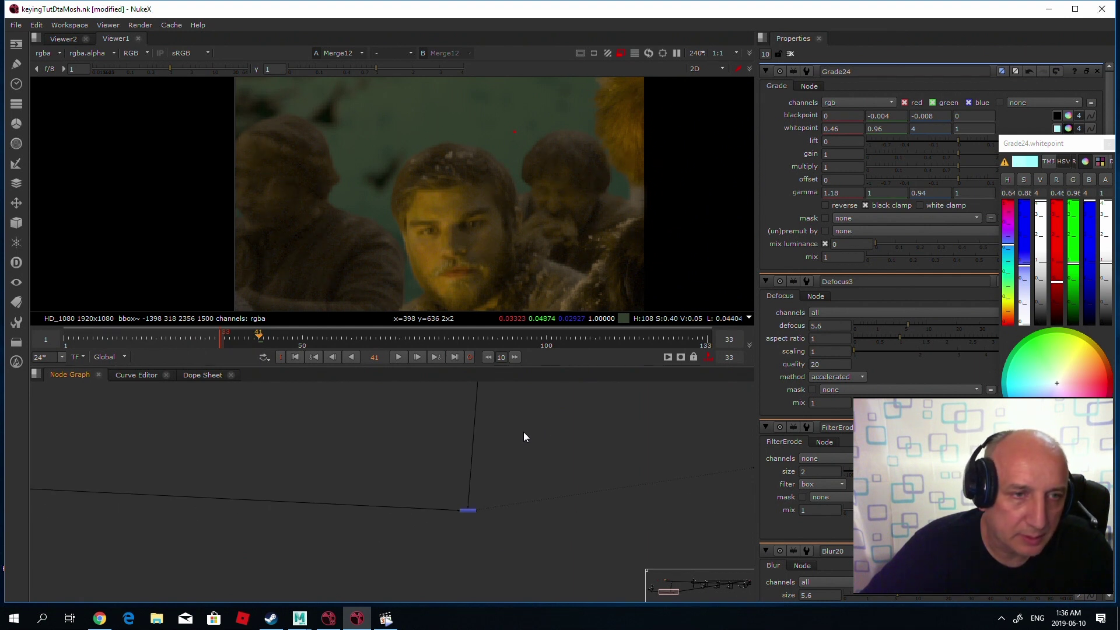
{"action": "scroll", "coordinate": [530, 435], "scroll_direction": "down", "scroll_amount": 1}
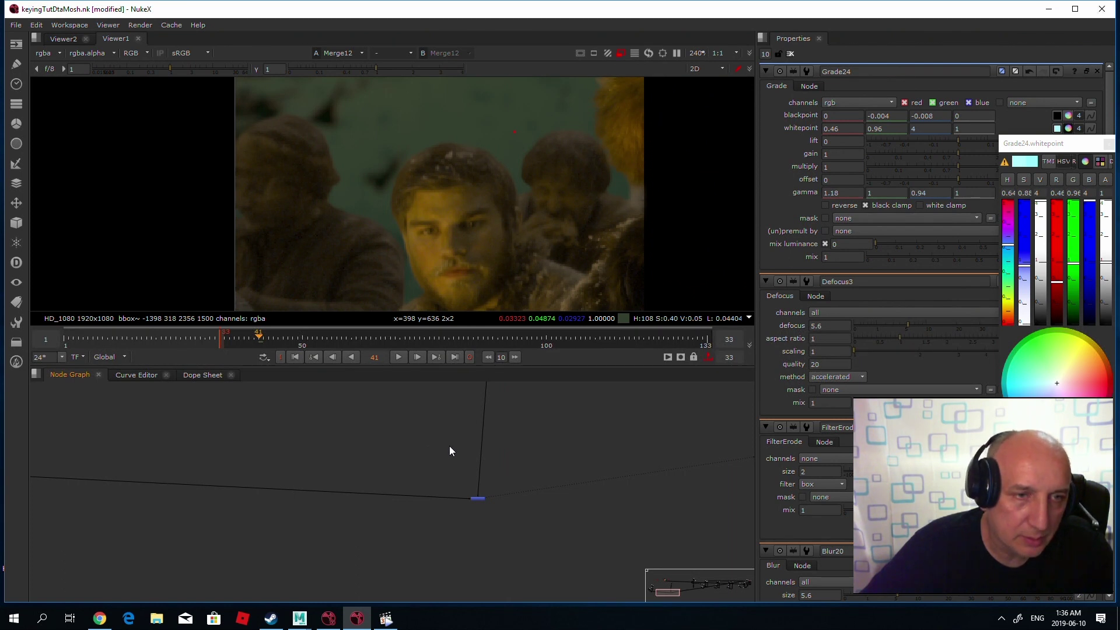
{"action": "scroll", "coordinate": [455, 449], "scroll_direction": "up", "scroll_amount": 1}
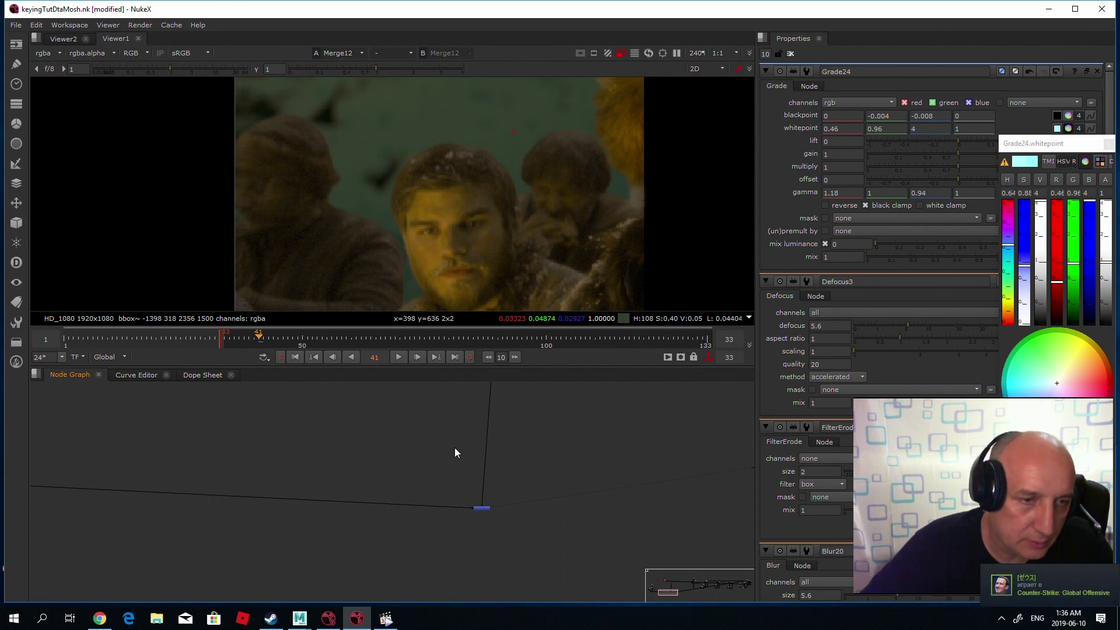
{"action": "middle_click_drag", "start_coordinate": [455, 453], "coordinate": [445, 432]}
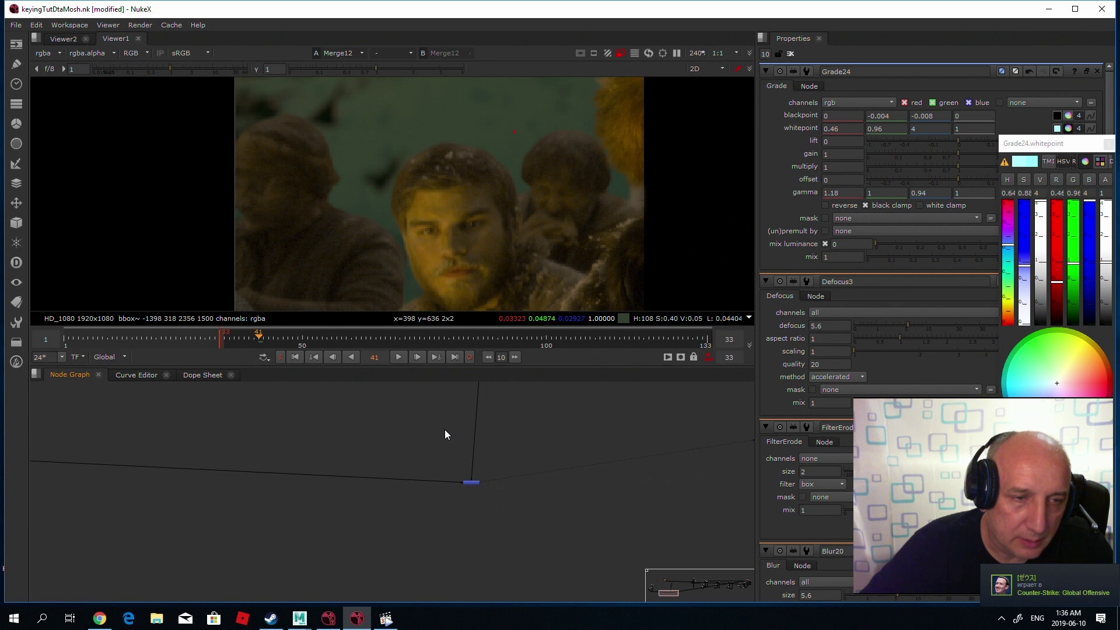
{"action": "scroll", "coordinate": [450, 453], "scroll_direction": "up", "scroll_amount": 1}
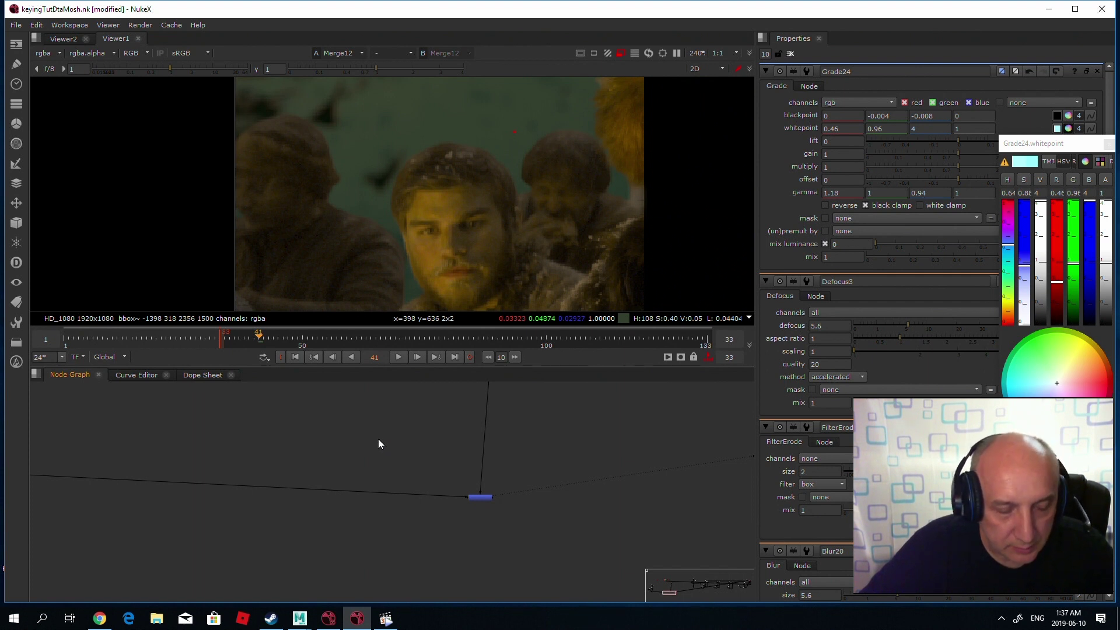
{"action": "left_click", "coordinate": [371, 489], "text": "ctrl"}
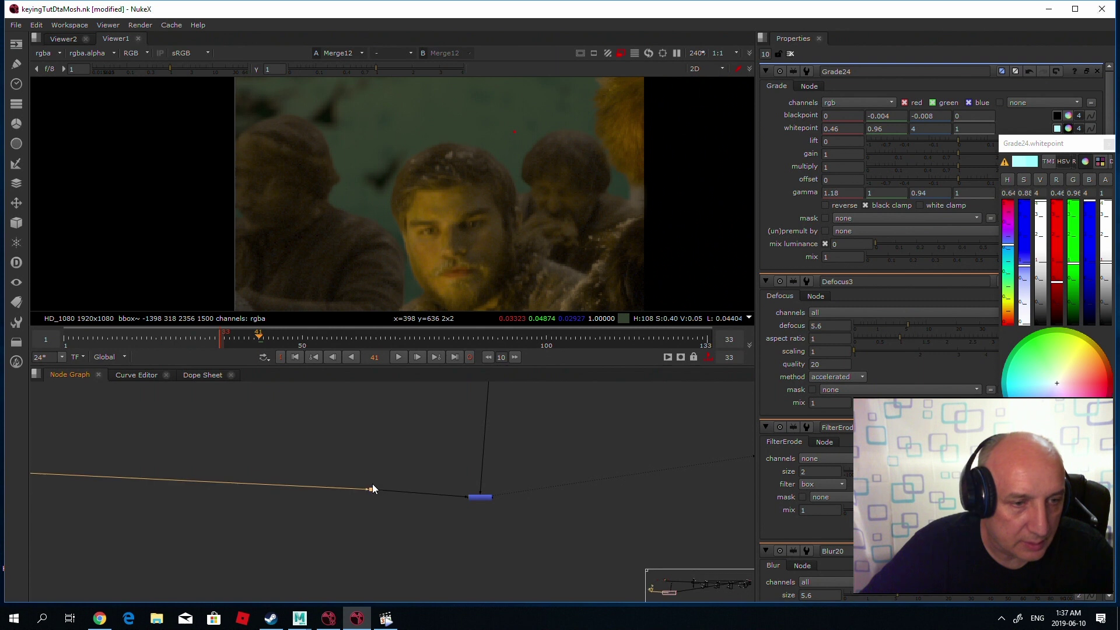
{"action": "left_click", "coordinate": [372, 489]}
{"action": "key", "text": "1"}
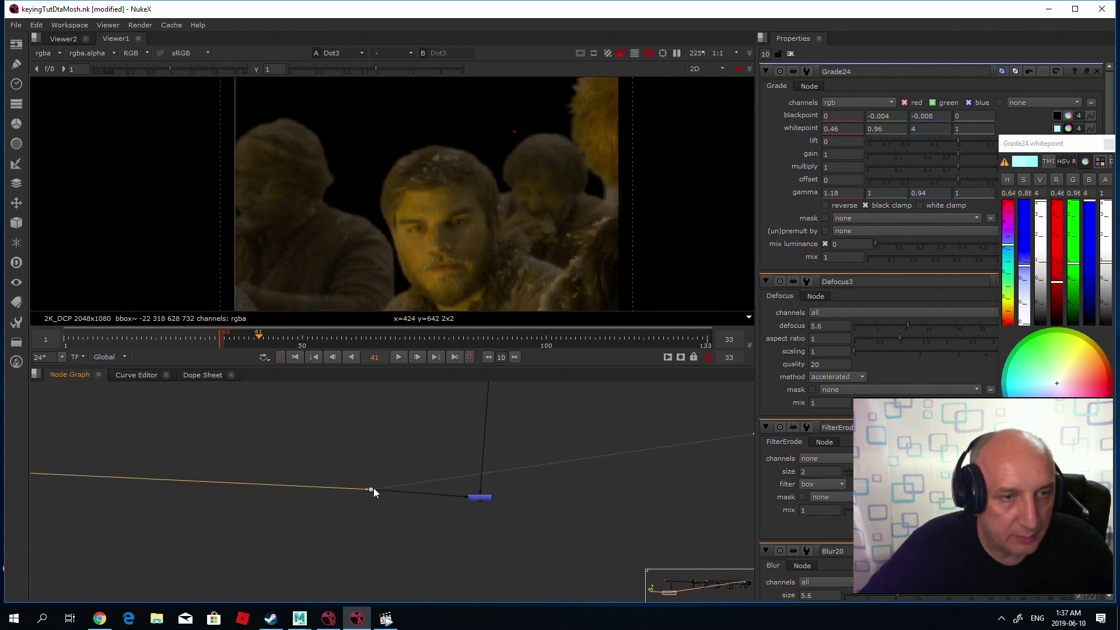
{"action": "key", "text": "a"}
{"action": "key", "text": "a"}
{"action": "key", "text": "a"}
{"action": "key", "text": "a"}
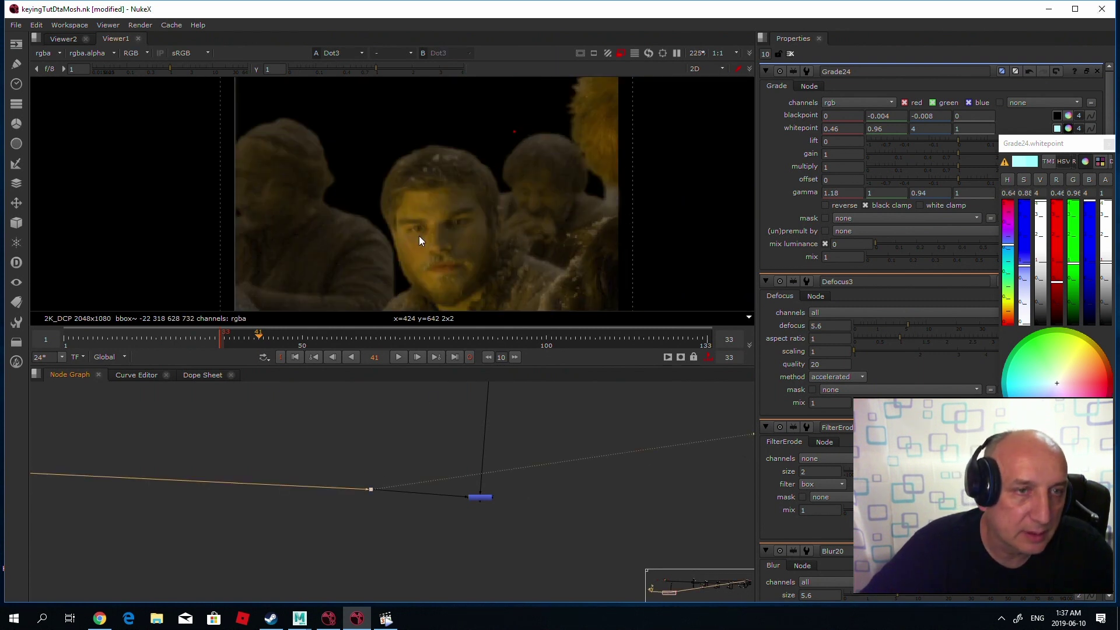
Step: Create Merge13 and connect its B input to Dot3
{"action": "left_click", "coordinate": [377, 451]}
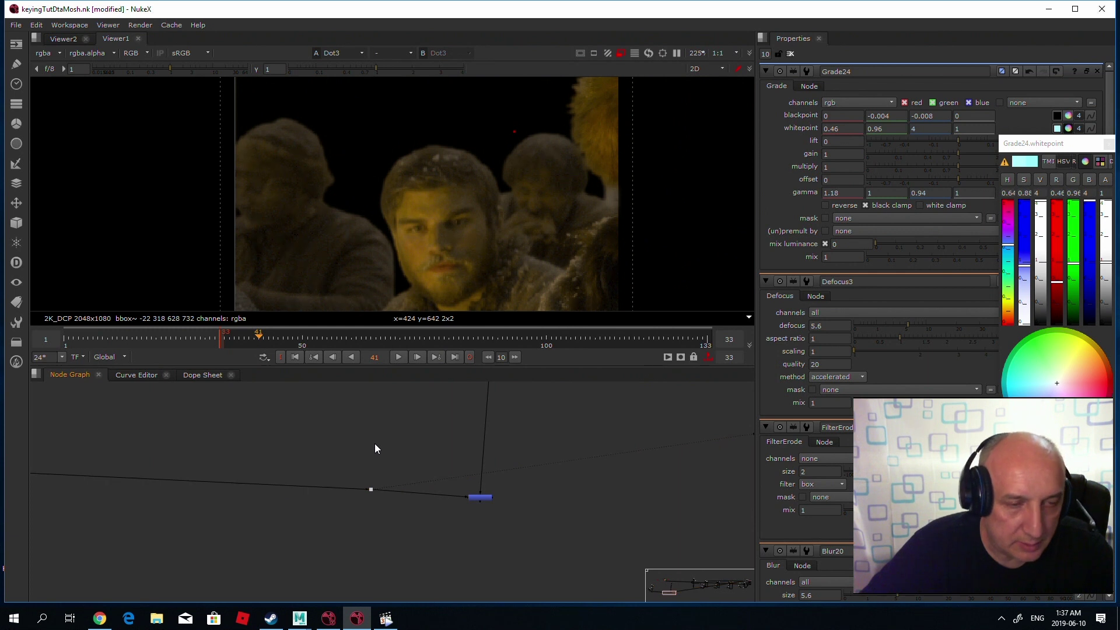
{"action": "key", "text": "m"}
{"action": "left_click_drag", "start_coordinate": [384, 437], "coordinate": [360, 529]}
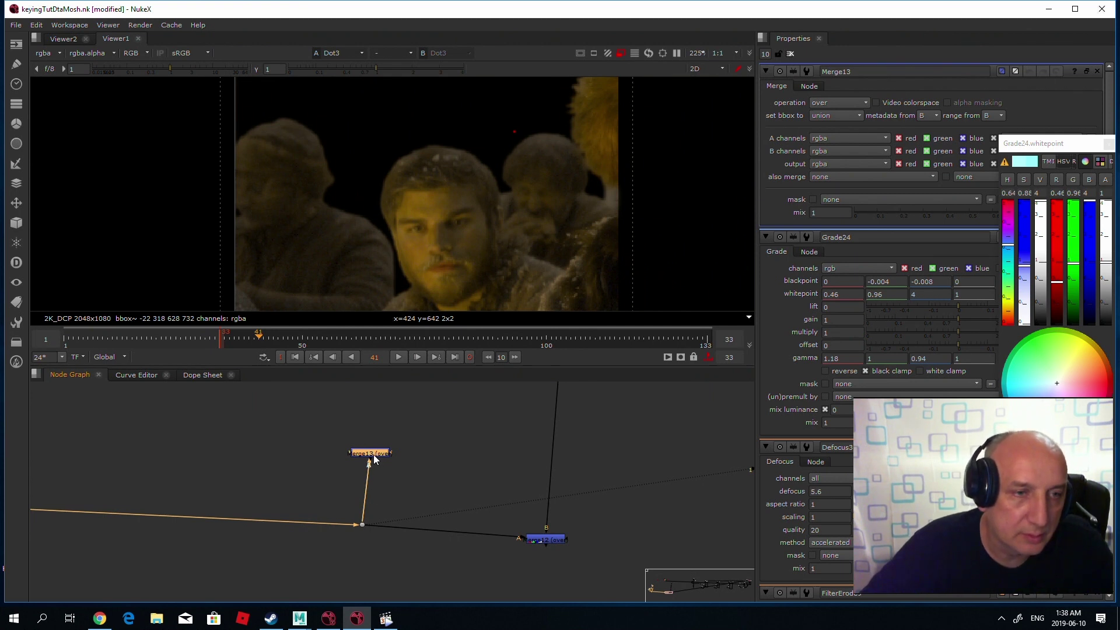
Step: View Merge13 and compare its colour image against its alpha matte
{"action": "key", "text": "1"}
{"action": "key", "text": "a"}
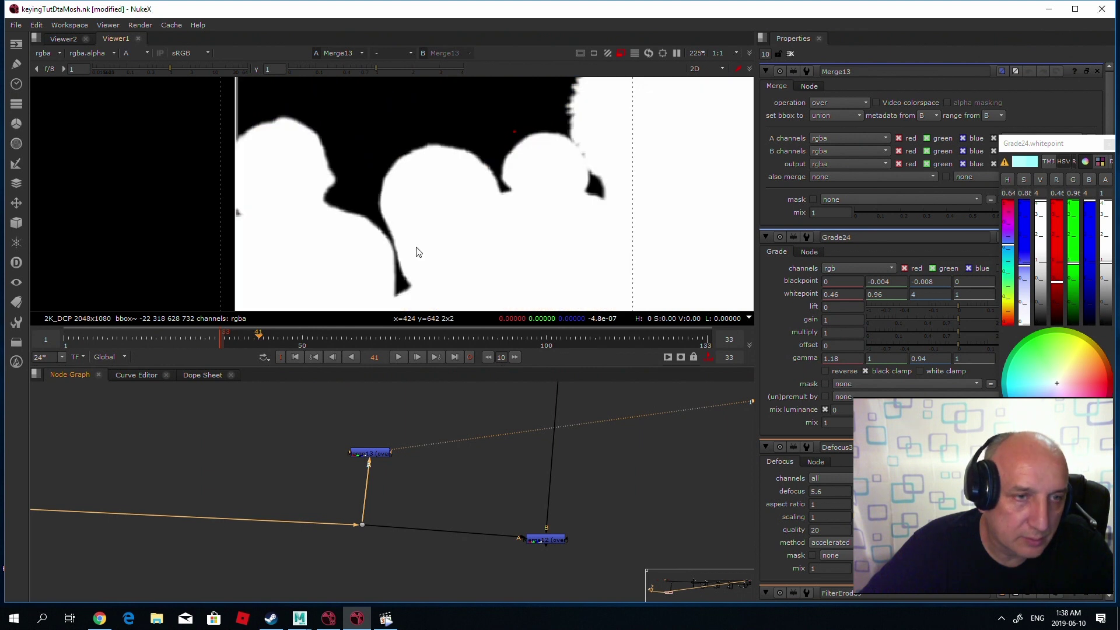
{"action": "key", "text": "a"}
{"action": "key", "text": "a"}
{"action": "key", "text": "a"}
{"action": "key", "text": "a"}
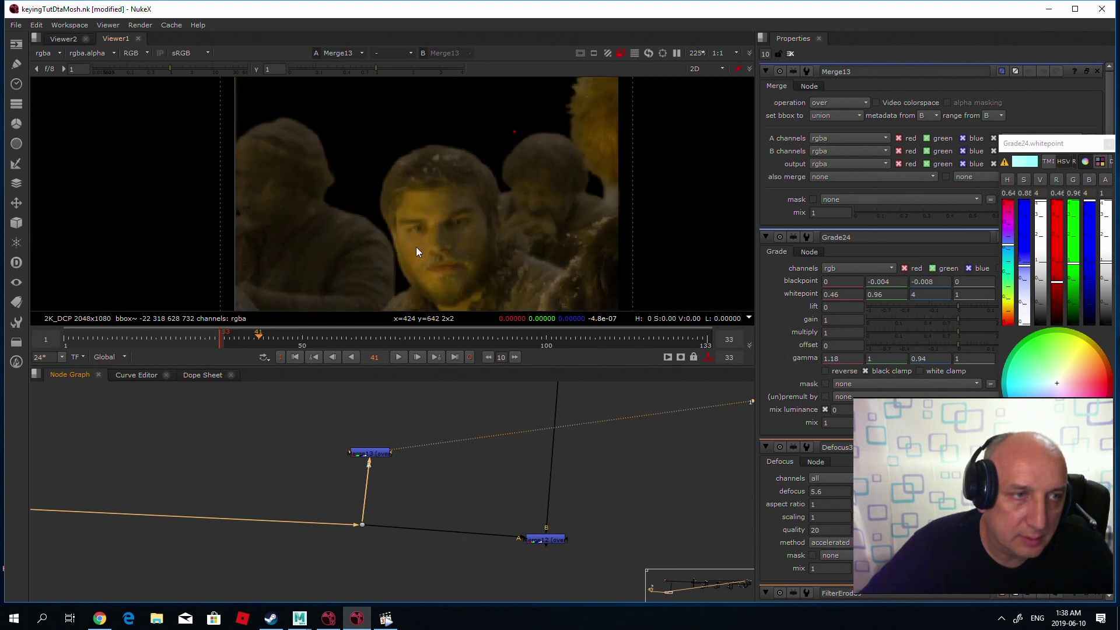
{"action": "key", "text": "a"}
{"action": "key", "text": "a"}
{"action": "key", "text": "a"}
{"action": "key", "text": "a"}
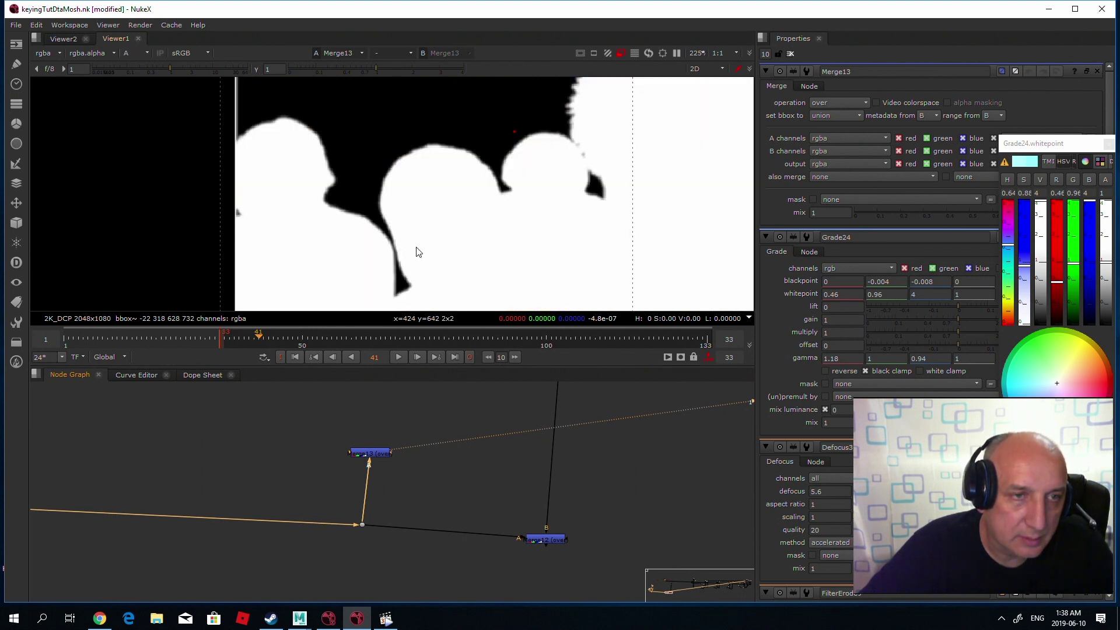
{"action": "key", "text": "a"}
{"action": "key", "text": "a"}
{"action": "key", "text": "a"}
{"action": "key", "text": "a"}
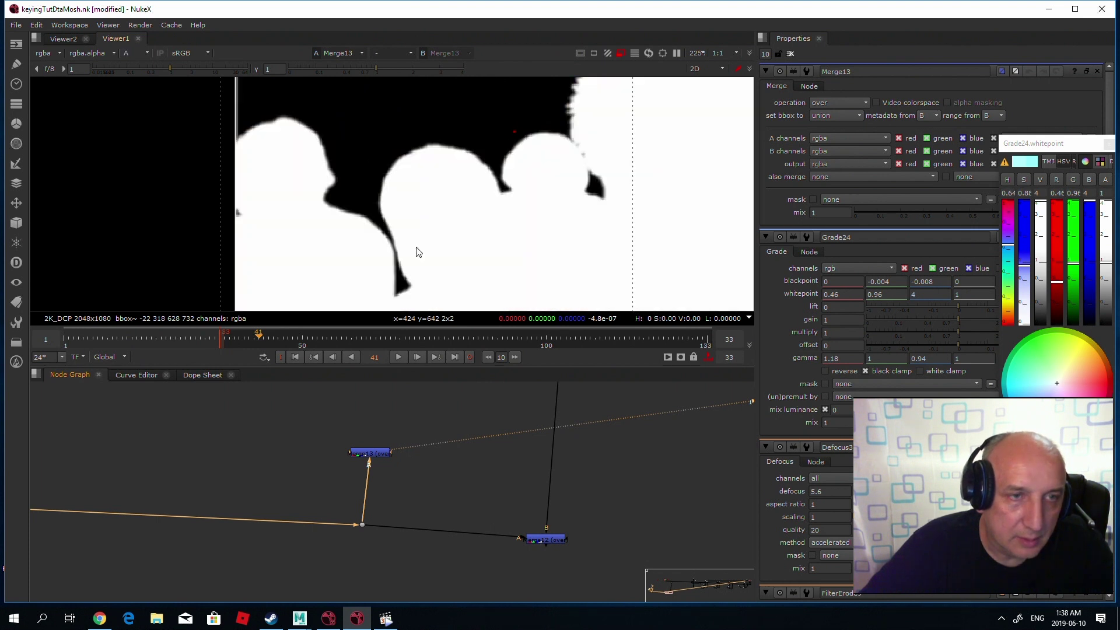
{"action": "key", "text": "a"}
{"action": "key", "text": "a"}
{"action": "key", "text": "a"}
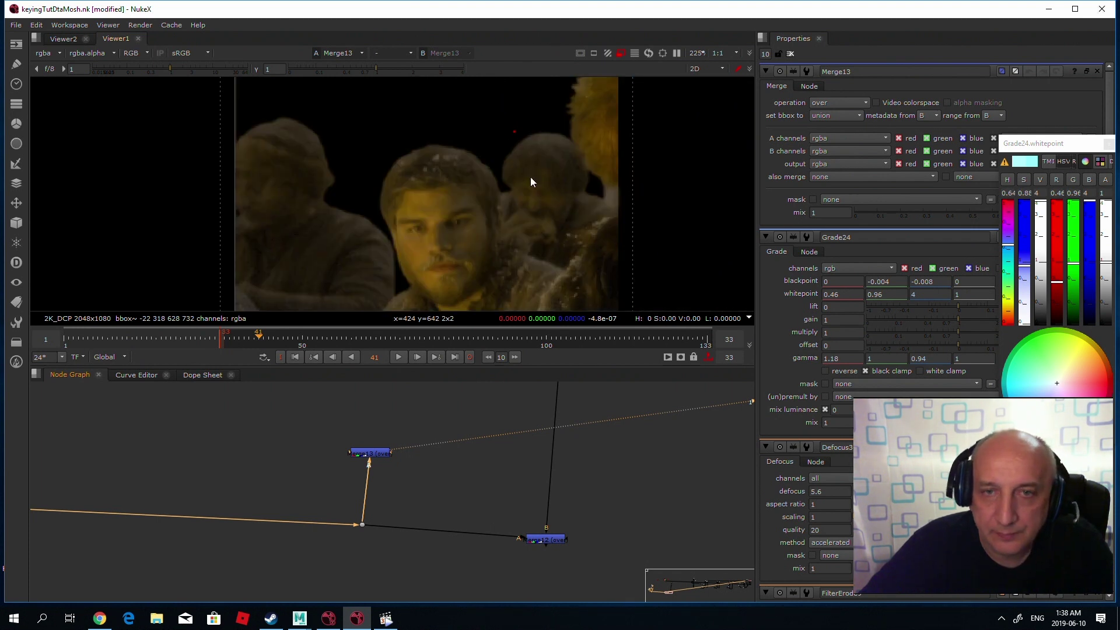
Step: Try Merge13's stencil operation and inspect its alpha outline, then revert to atop
{"action": "left_click", "coordinate": [831, 101]}
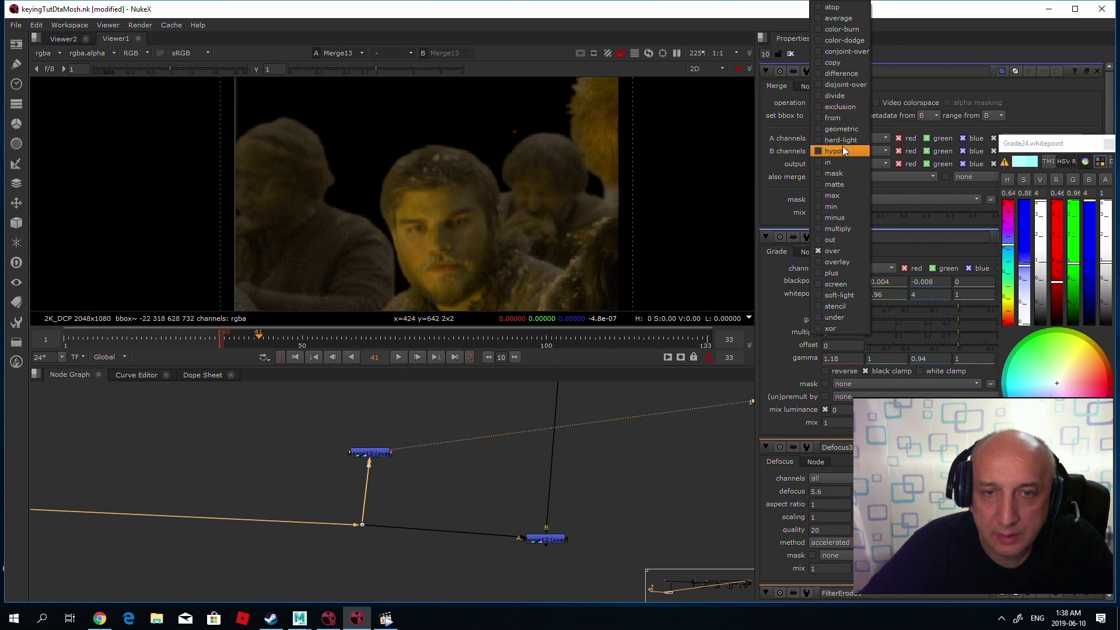
{"action": "left_click", "coordinate": [834, 306]}
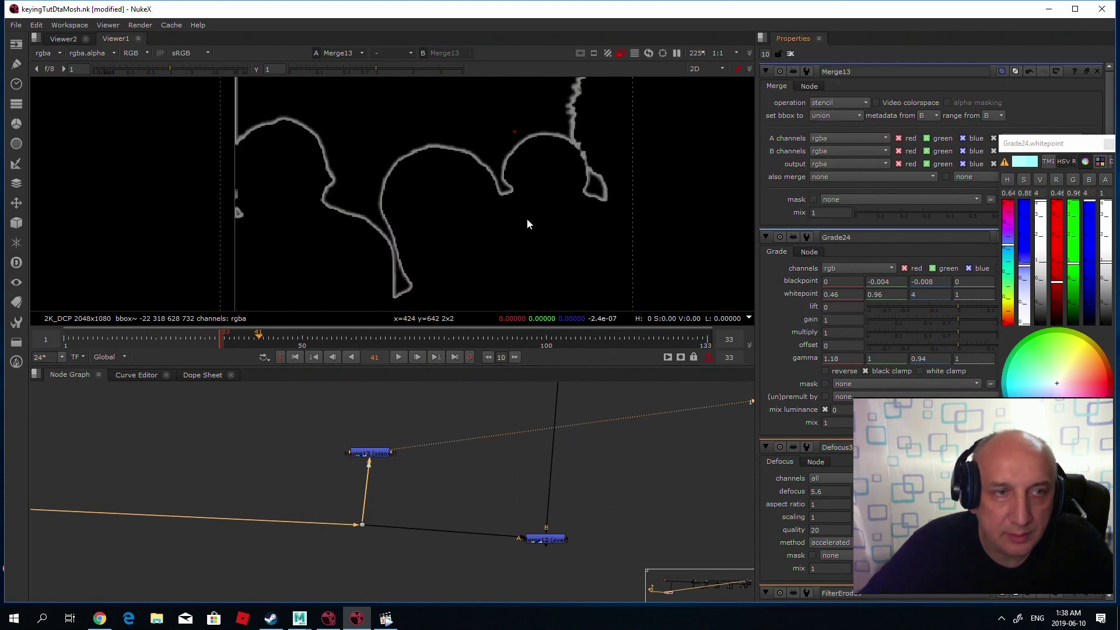
{"action": "key", "text": "a"}
{"action": "key", "text": "a"}
{"action": "key", "text": "a"}
{"action": "key", "text": "a"}
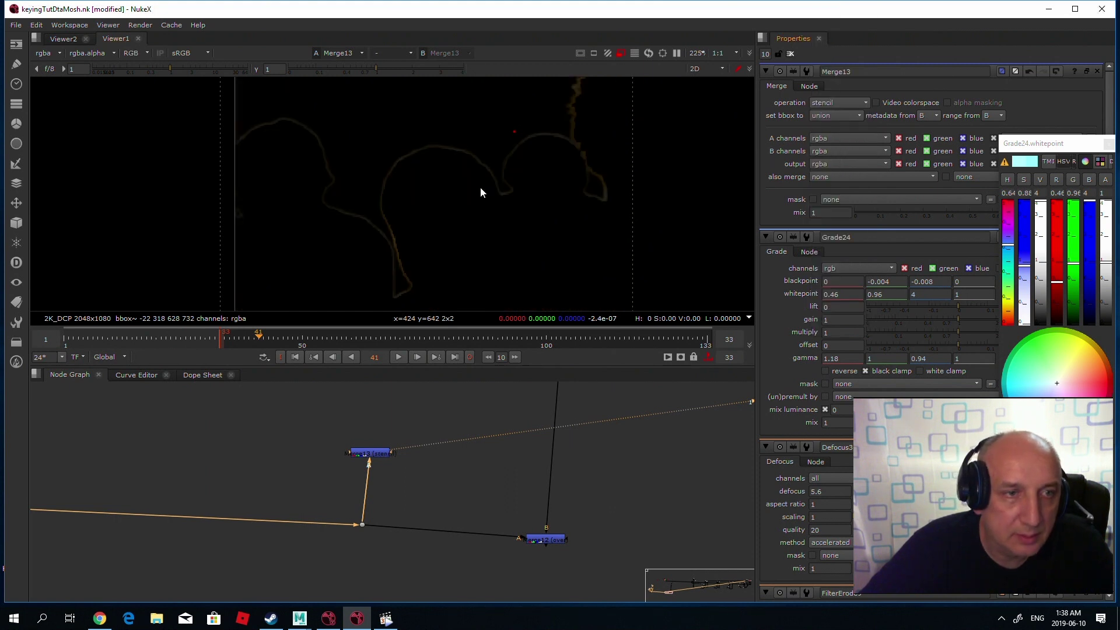
{"action": "key", "text": "a"}
{"action": "key", "text": "a"}
{"action": "key", "text": "a"}
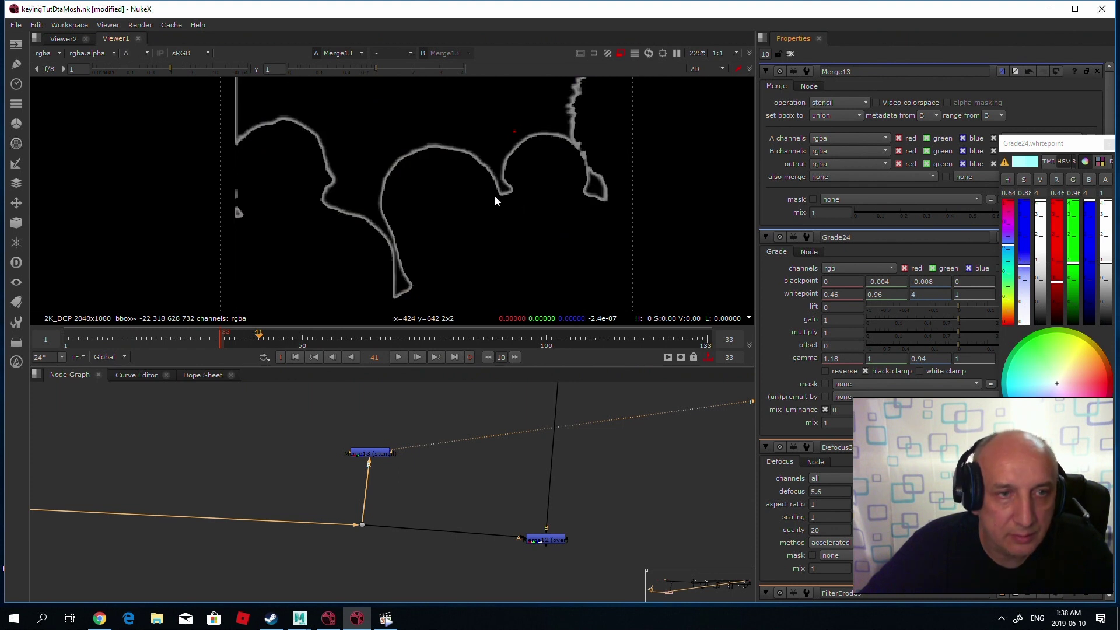
{"action": "key", "text": "a"}
{"action": "key", "text": "a"}
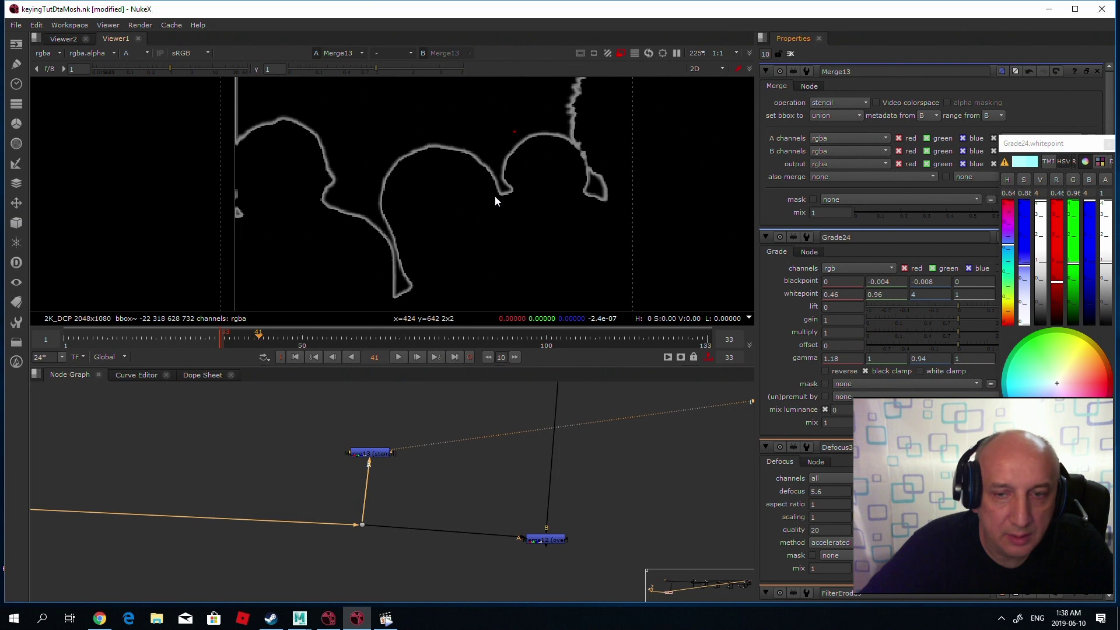
{"action": "key", "text": "a"}
{"action": "key", "text": "ctrl+z"}
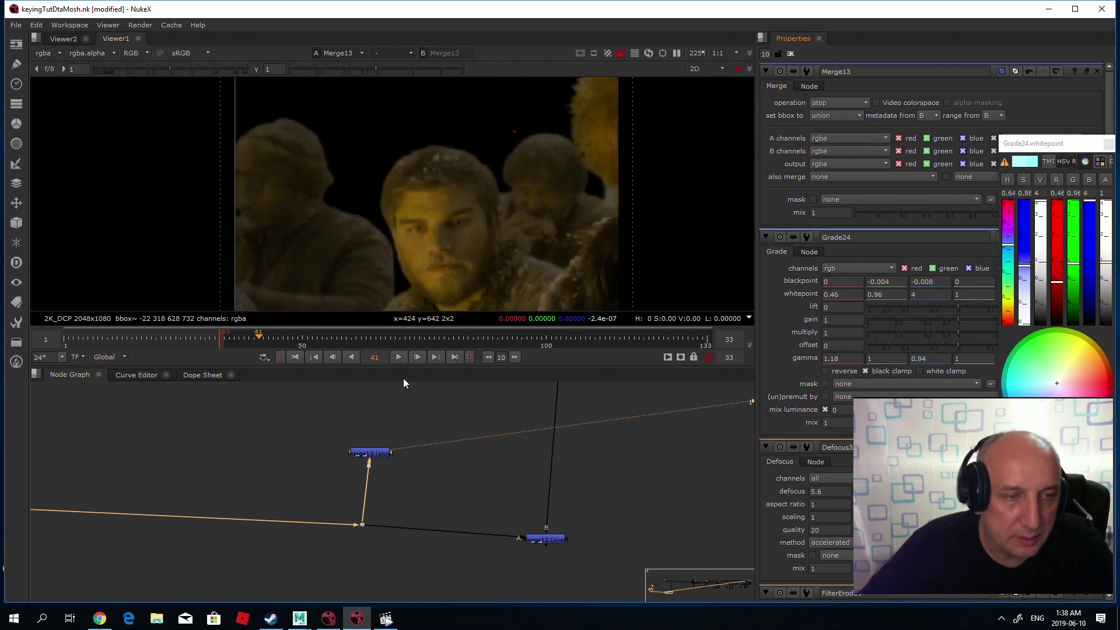
{"action": "left_click", "coordinate": [377, 490]}
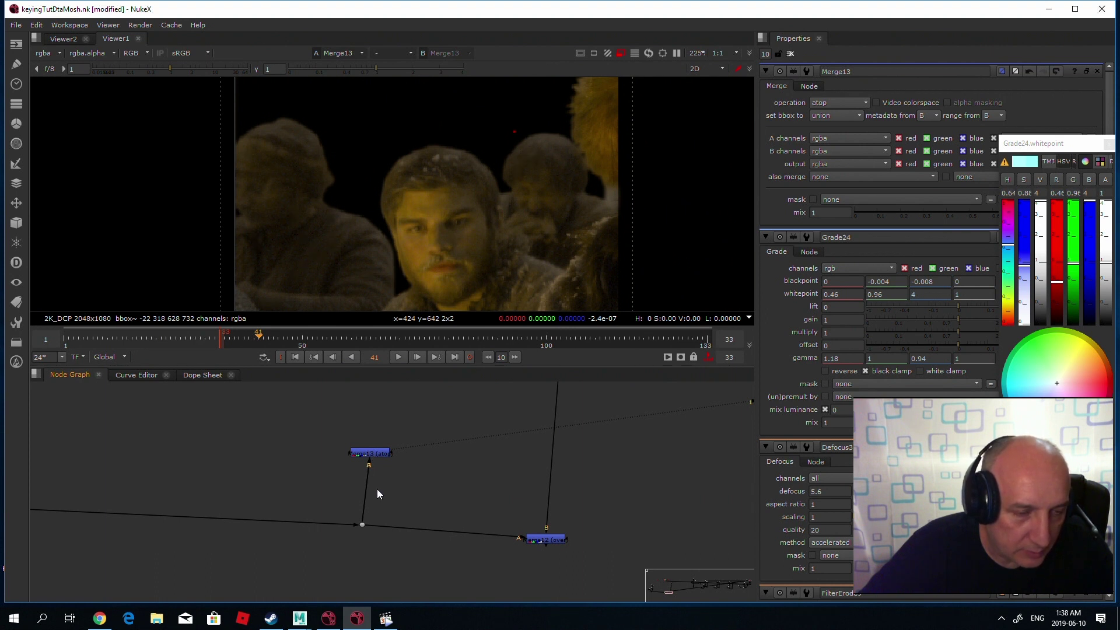
Step: Add Blur24 from the dot into Merge13's A input and check Merge13's alpha
{"action": "key", "text": "b"}
{"action": "left_click_drag", "start_coordinate": [370, 493], "coordinate": [397, 492]}
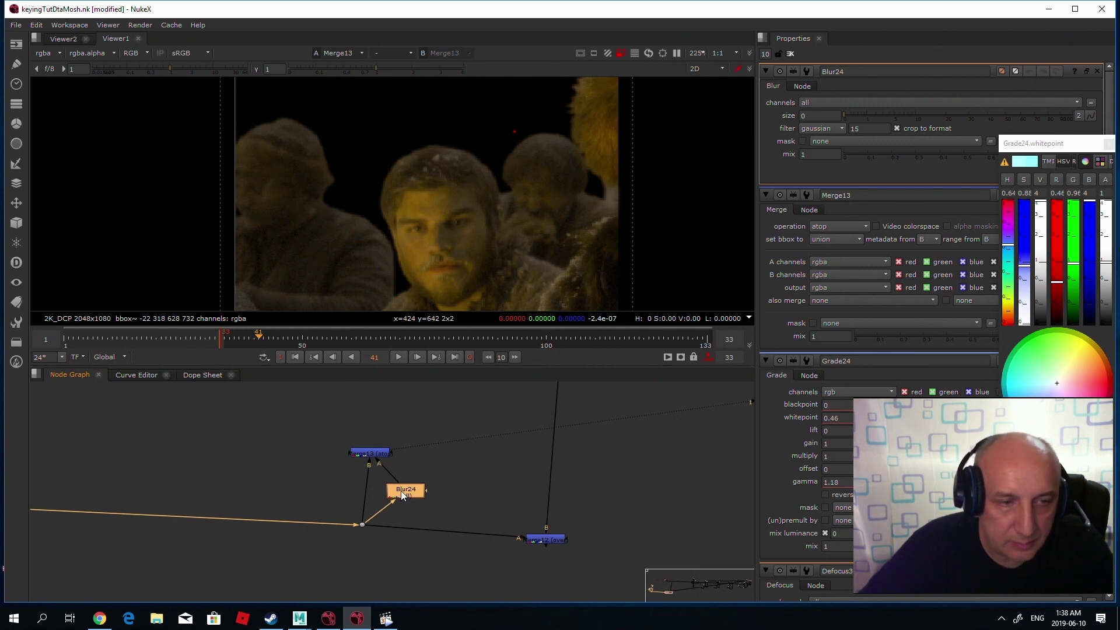
{"action": "left_click", "coordinate": [372, 454]}
{"action": "key", "text": "a"}
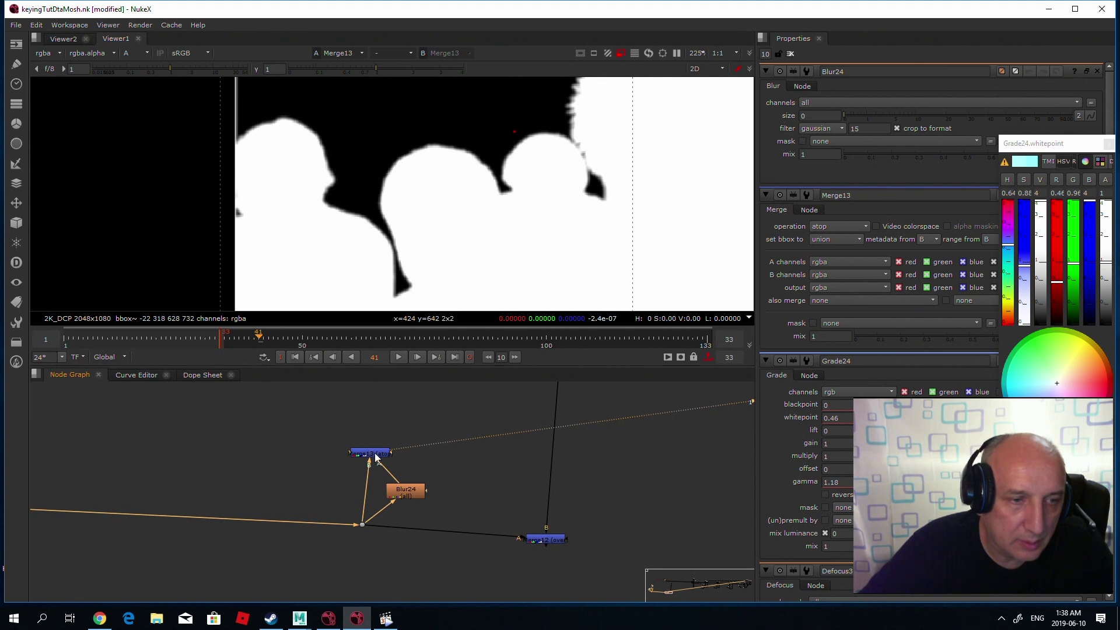
{"action": "key", "text": "a"}
{"action": "key", "text": "a"}
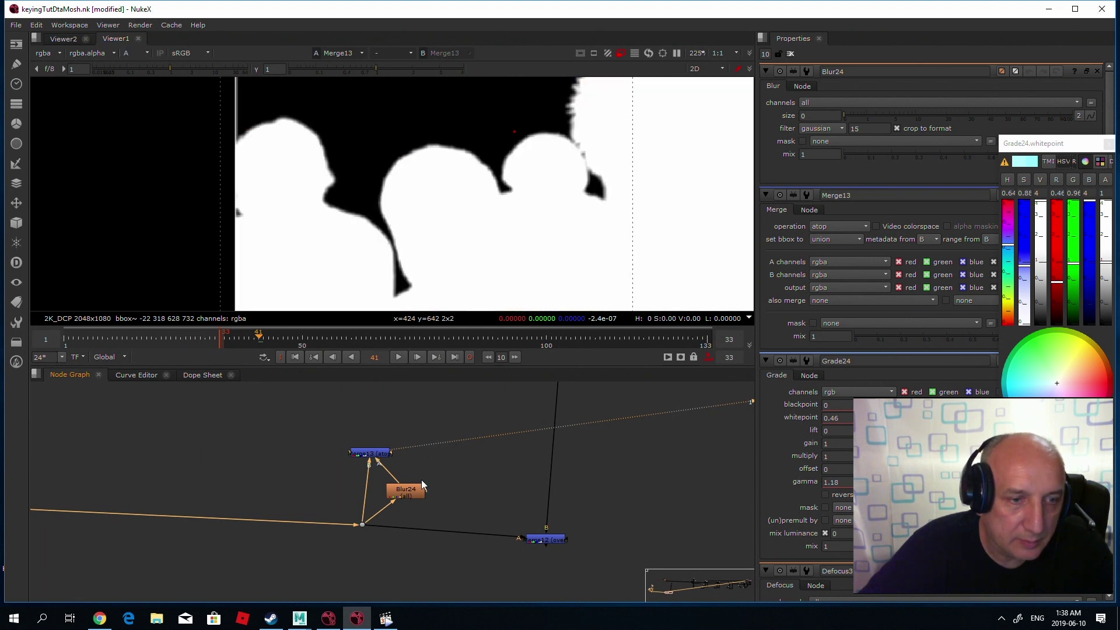
{"action": "left_click", "coordinate": [407, 492]}
Step: Set Merge13's operation to stencil and Blur24's size to 20
{"action": "double_click", "coordinate": [379, 455]}
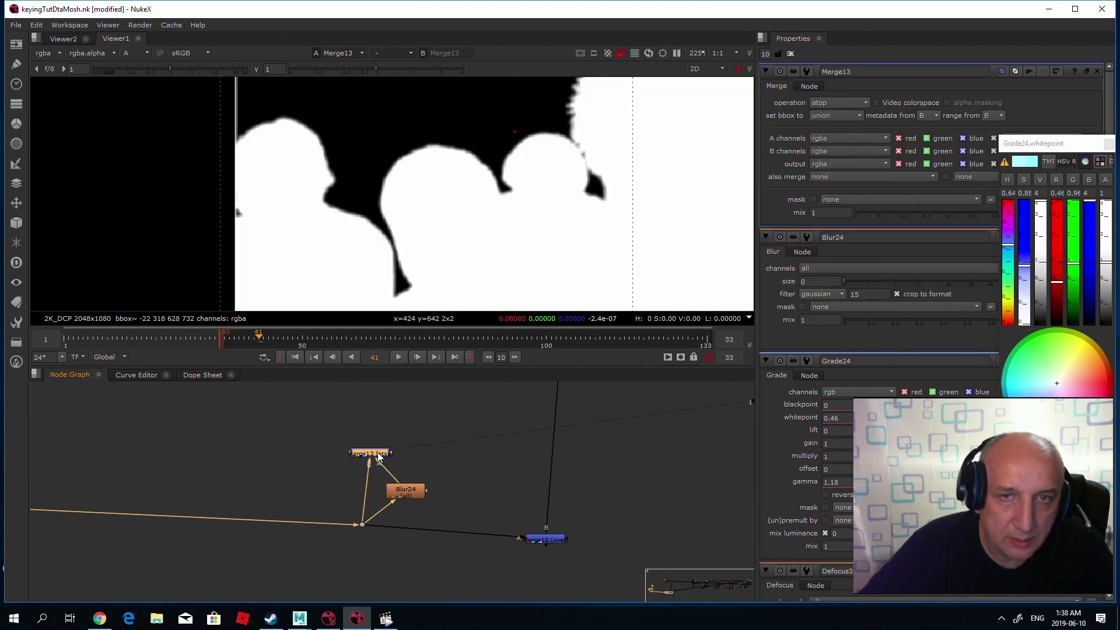
{"action": "left_click", "coordinate": [825, 105]}
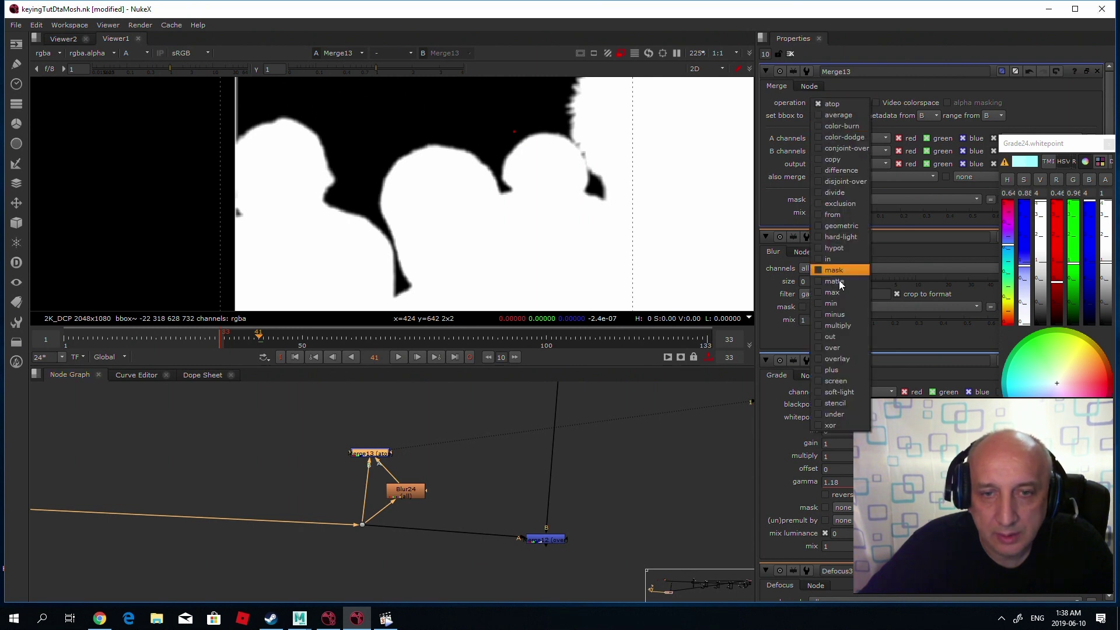
{"action": "left_click", "coordinate": [840, 402]}
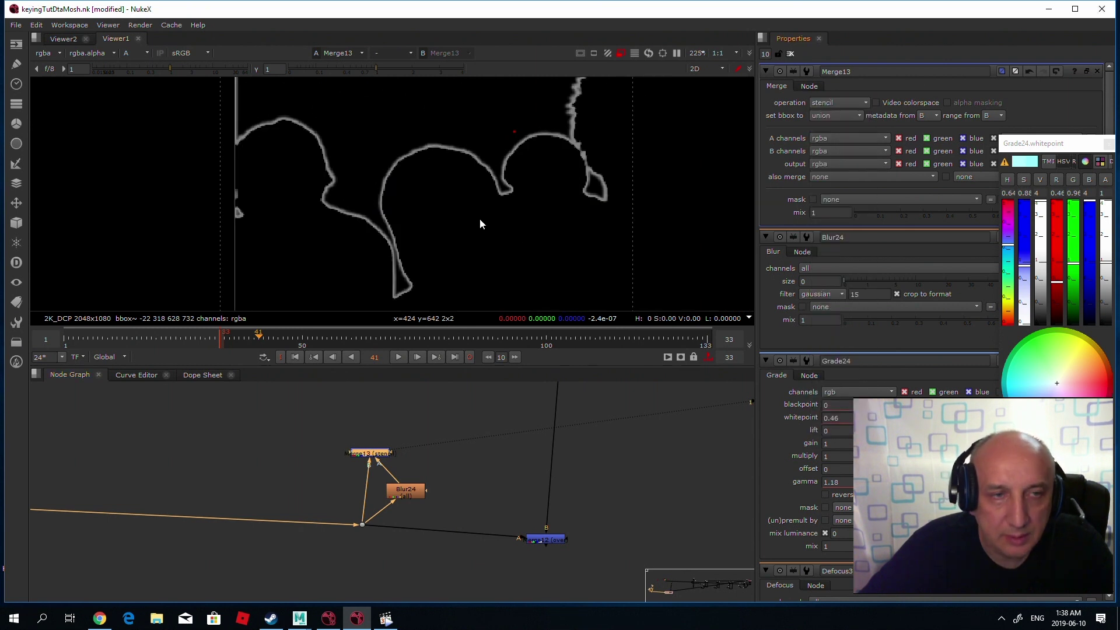
{"action": "double_click", "coordinate": [416, 490]}
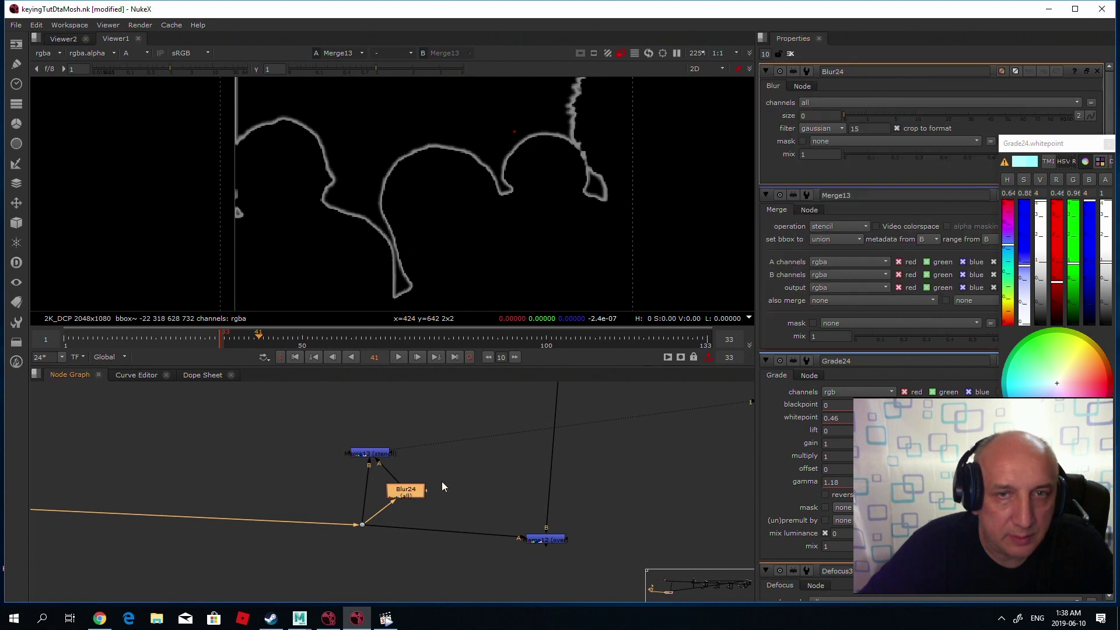
{"action": "left_click_drag", "start_coordinate": [874, 120], "coordinate": [946, 113]}
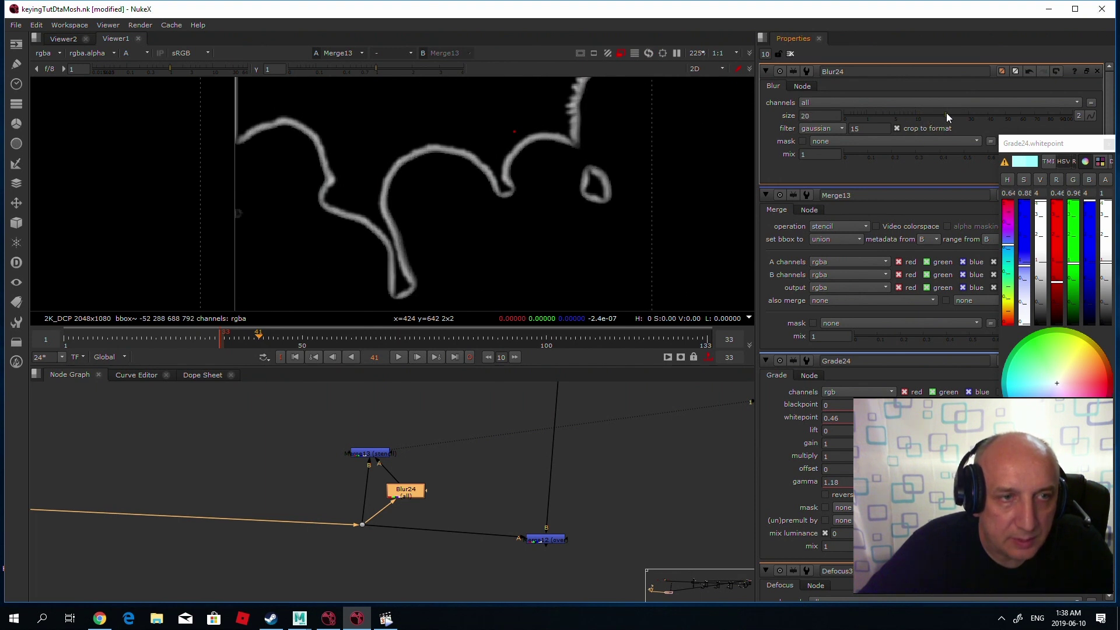
Step: Compare the full white matte at Dot3 with Merge13's soft outline
{"action": "left_click", "coordinate": [362, 524]}
{"action": "key", "text": "1"}
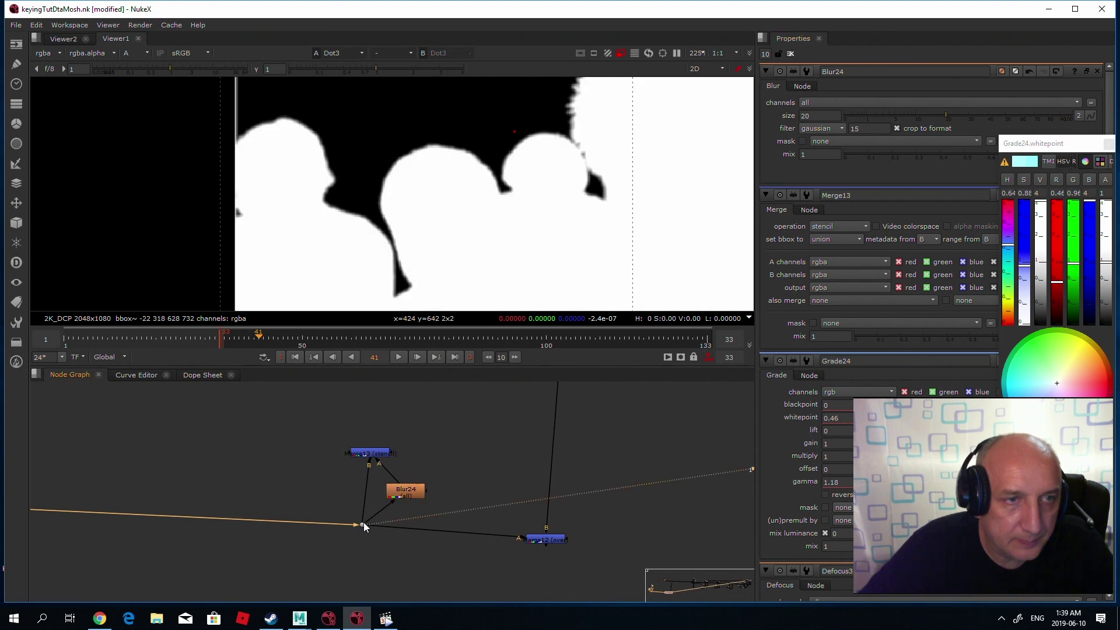
{"action": "left_click", "coordinate": [376, 456]}
{"action": "key", "text": "1"}
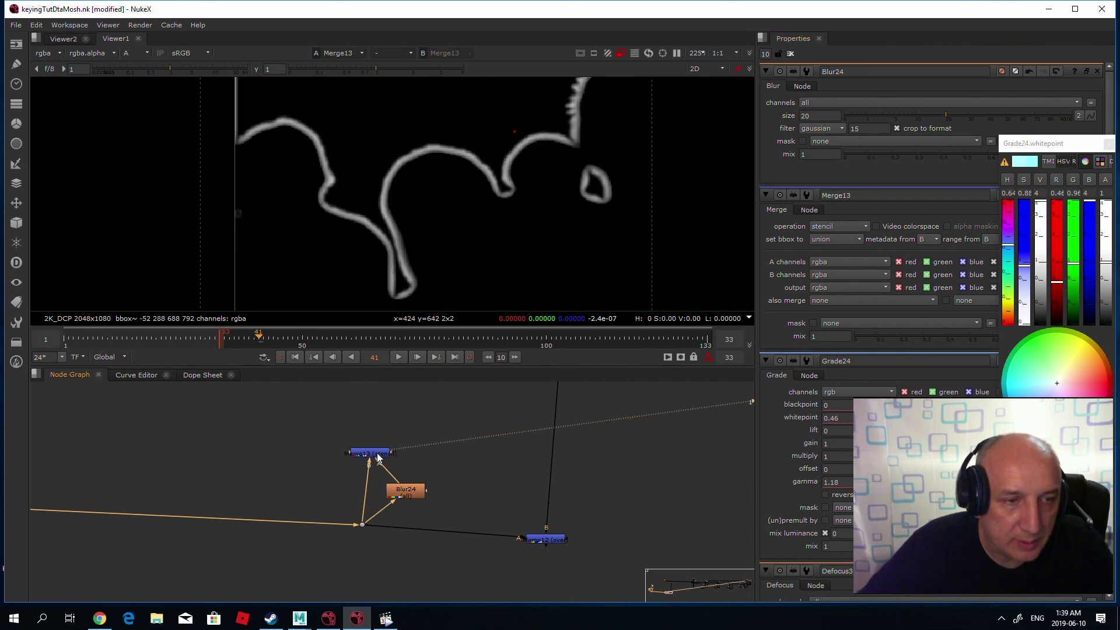
{"action": "left_click", "coordinate": [406, 495]}
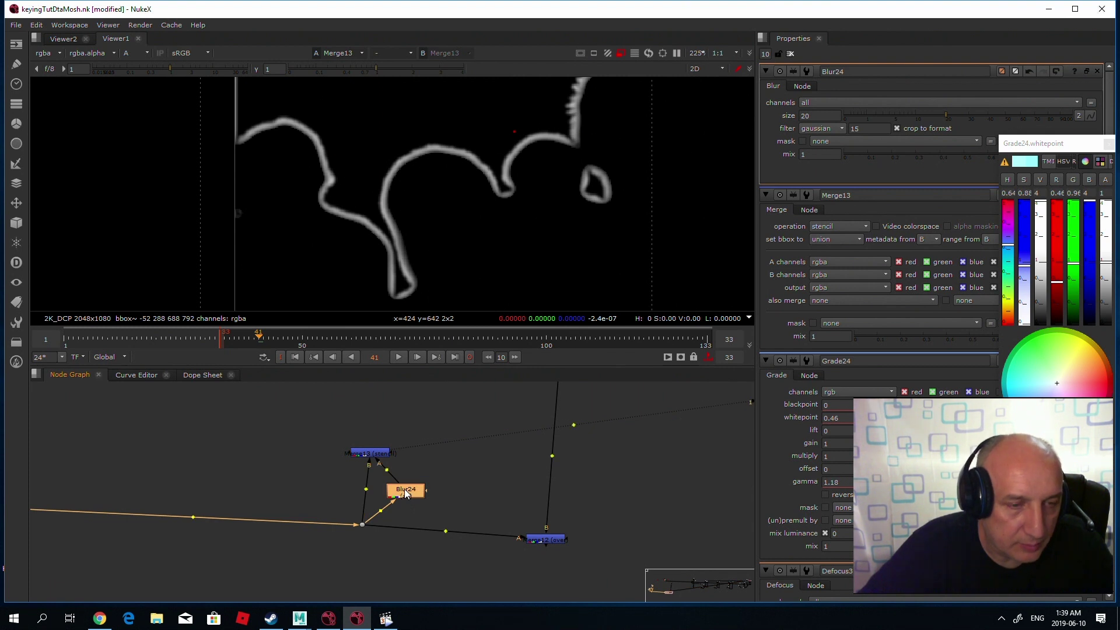
Step: Test a second blur, Blur25, on Merge13's B input with Blur24 disabled
{"action": "left_click", "coordinate": [352, 485]}
{"action": "key", "text": "ctrl+v"}
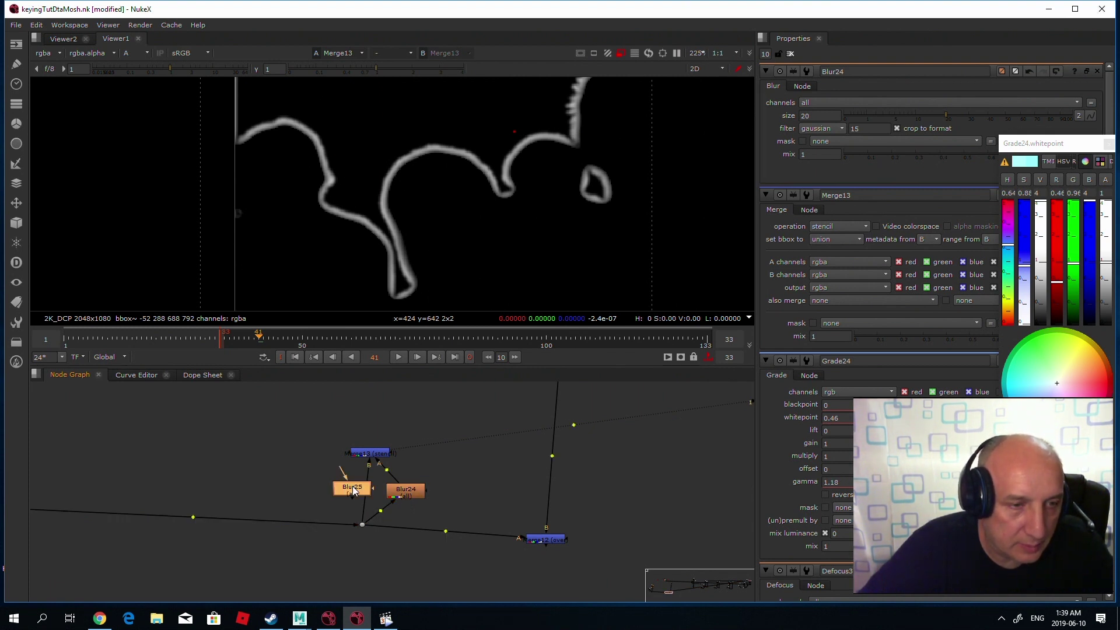
{"action": "left_click_drag", "start_coordinate": [352, 491], "coordinate": [369, 495]}
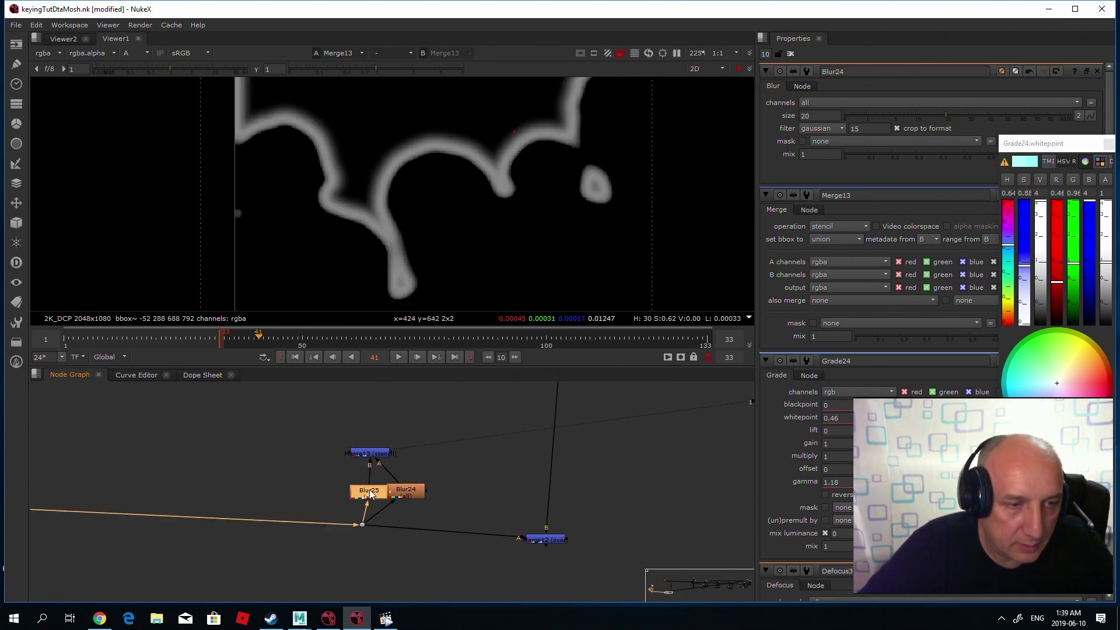
{"action": "left_click", "coordinate": [416, 490]}
{"action": "key", "text": "d"}
{"action": "left_click_drag", "start_coordinate": [352, 497], "coordinate": [340, 487]}
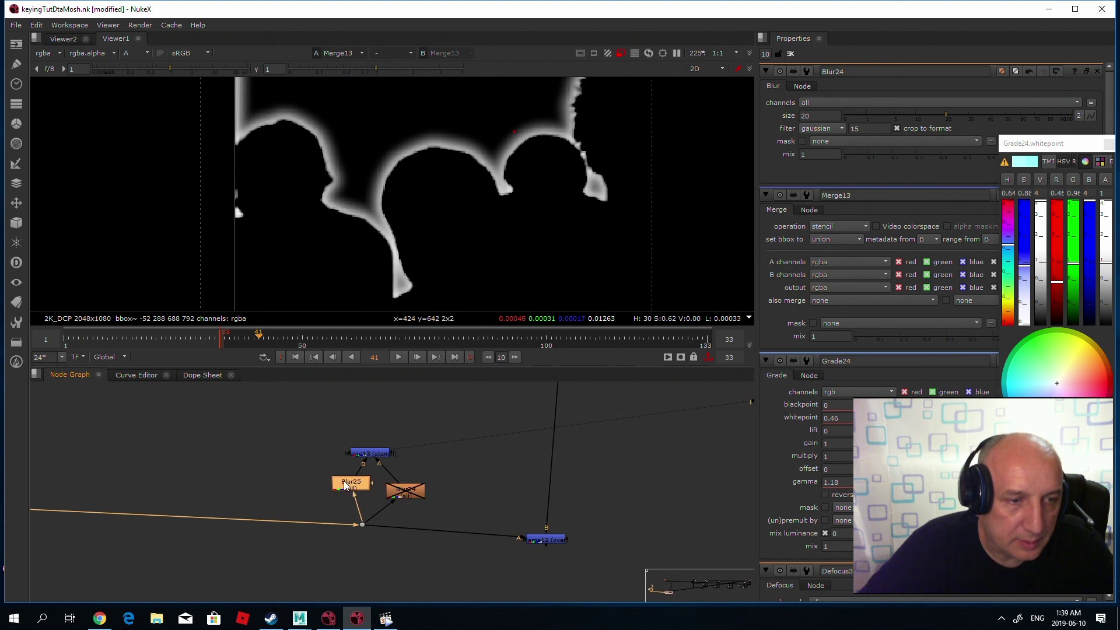
{"action": "double_click", "coordinate": [344, 483]}
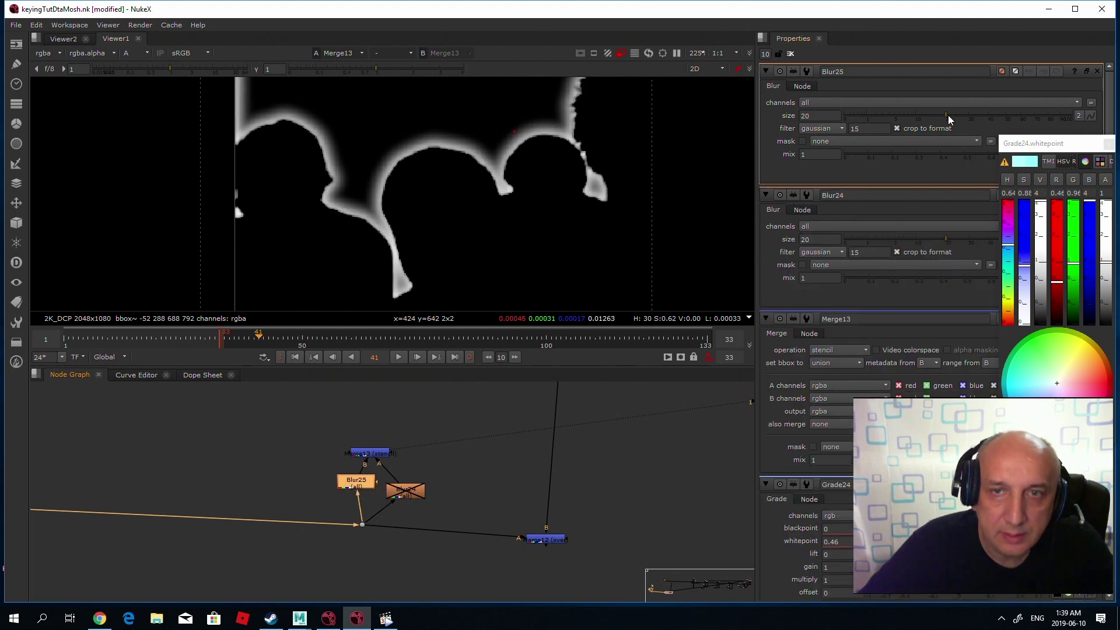
{"action": "mouse_move", "coordinate": [947, 115]}
{"action": "left_mouse_down"}
{"action": "mouse_move", "coordinate": [859, 118]}
{"action": "mouse_move", "coordinate": [953, 119]}
{"action": "mouse_move", "coordinate": [864, 119]}
{"action": "mouse_move", "coordinate": [940, 120]}
{"action": "left_mouse_up"}
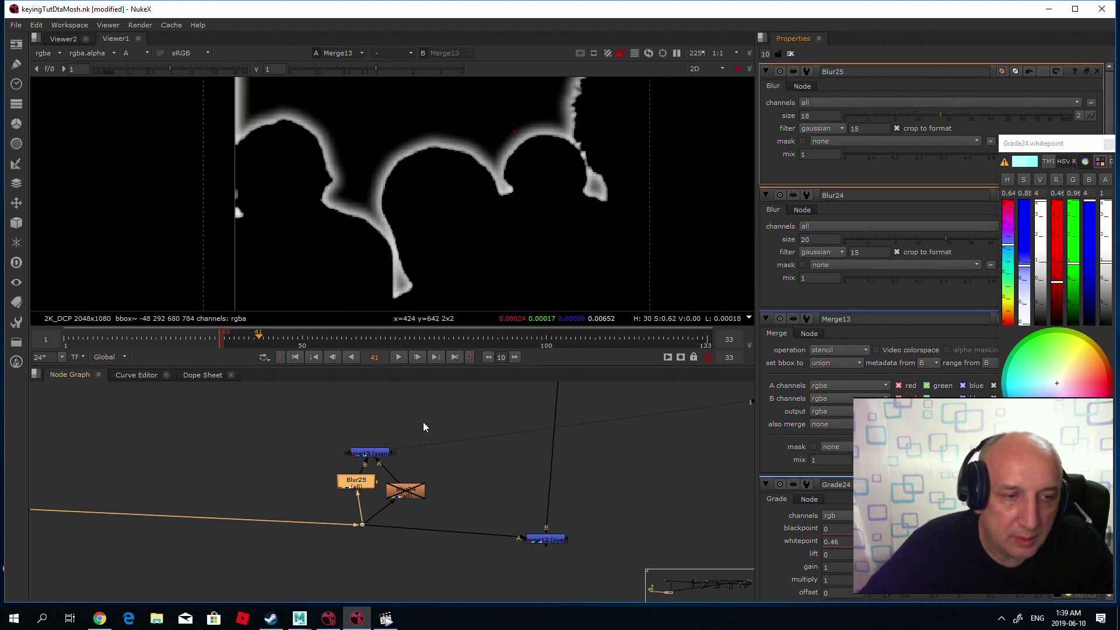
{"action": "left_click_drag", "start_coordinate": [354, 481], "coordinate": [362, 526]}
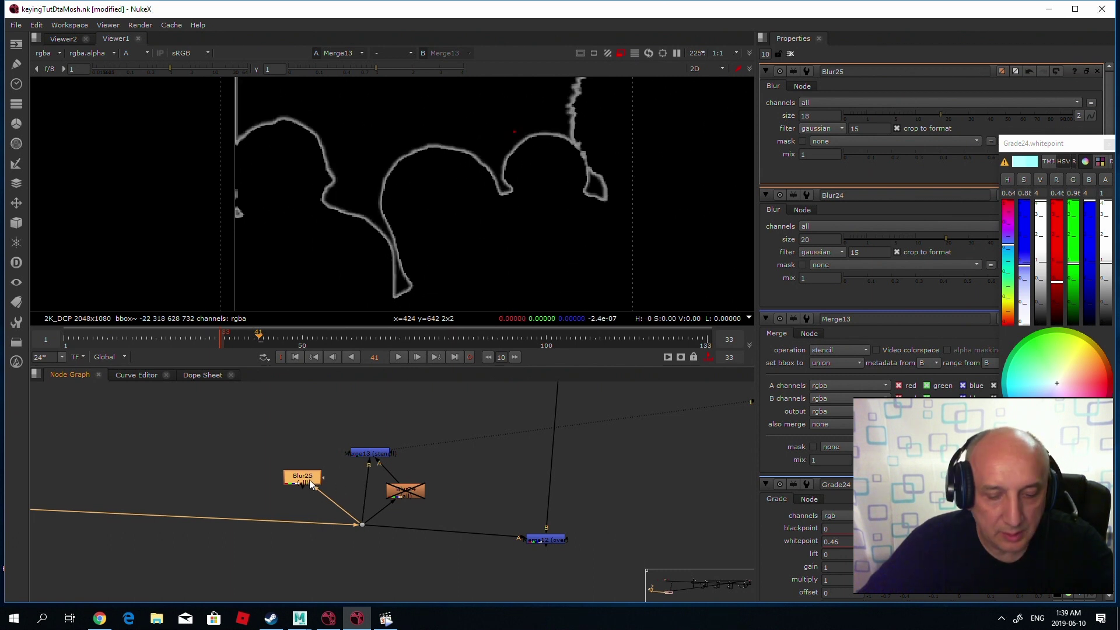
Step: Delete Blur25, re-enable Blur24 and raise its size to 22
{"action": "key", "text": "Delete"}
{"action": "left_click", "coordinate": [408, 494]}
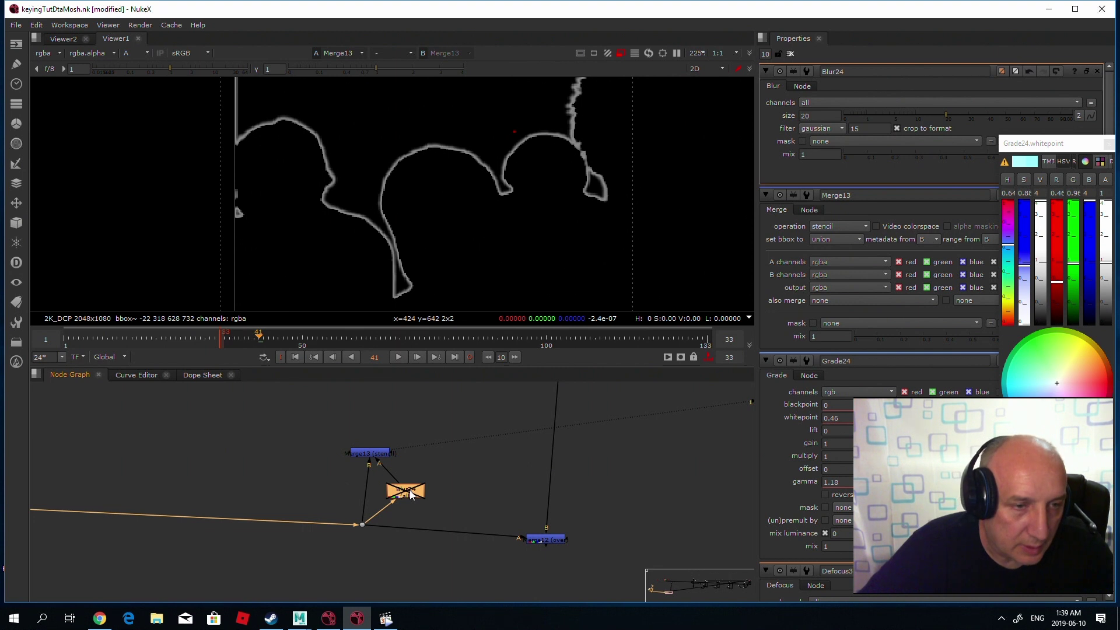
{"action": "key", "text": "d"}
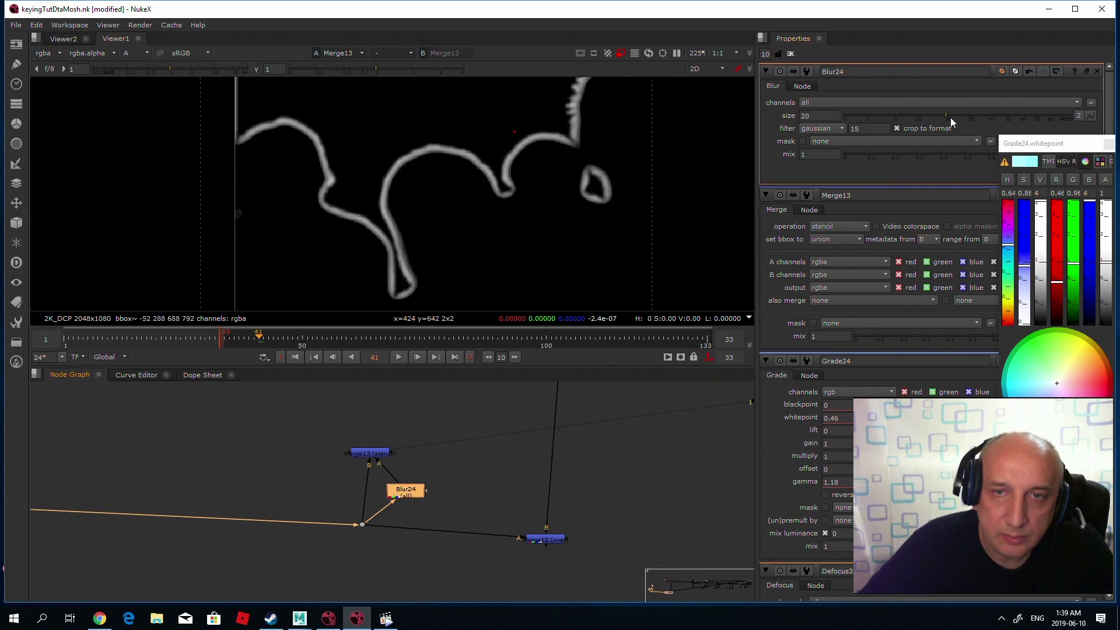
{"action": "mouse_move", "coordinate": [948, 113]}
{"action": "left_mouse_down"}
{"action": "mouse_move", "coordinate": [961, 113]}
{"action": "mouse_move", "coordinate": [950, 114]}
{"action": "left_mouse_up"}
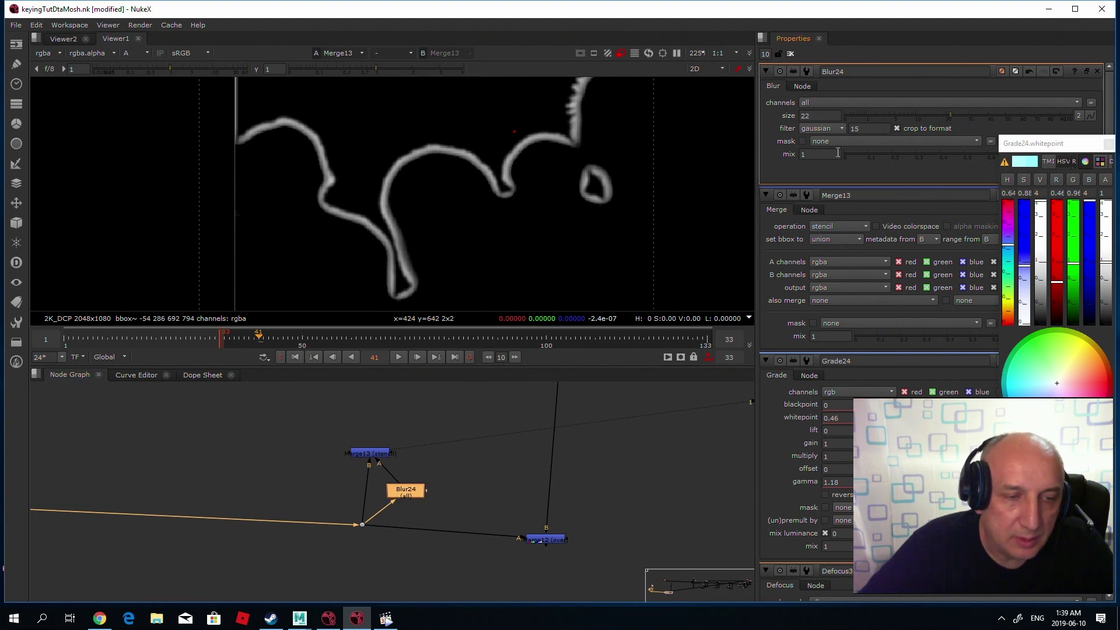
Step: Insert Dot7 on the vertical pipe above the lower merge
{"action": "left_click", "coordinate": [374, 455]}
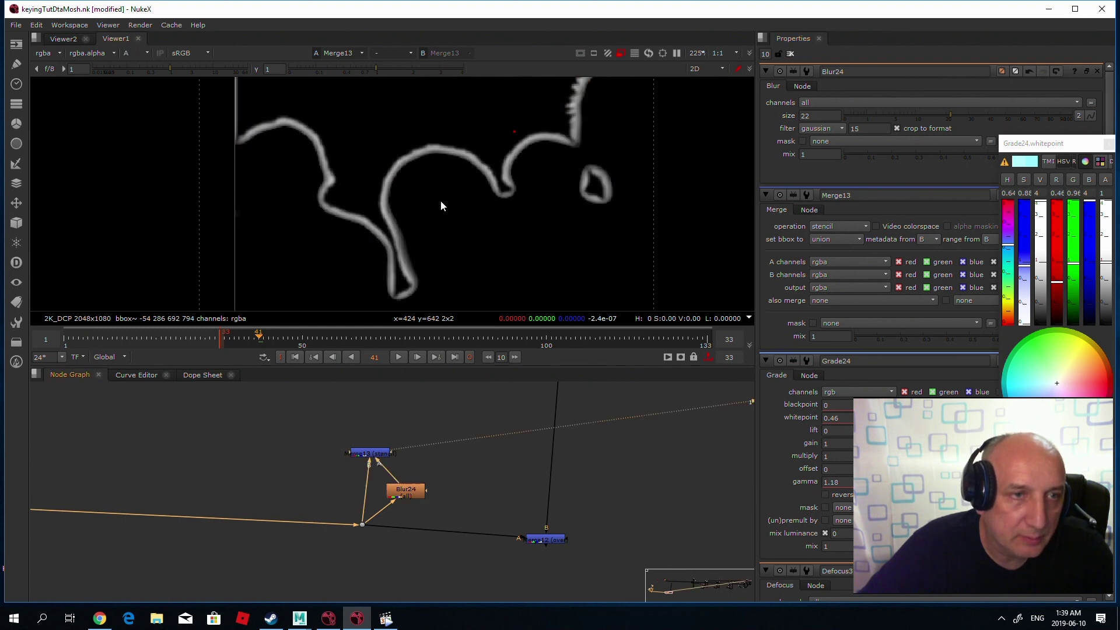
{"action": "left_click", "coordinate": [534, 460]}
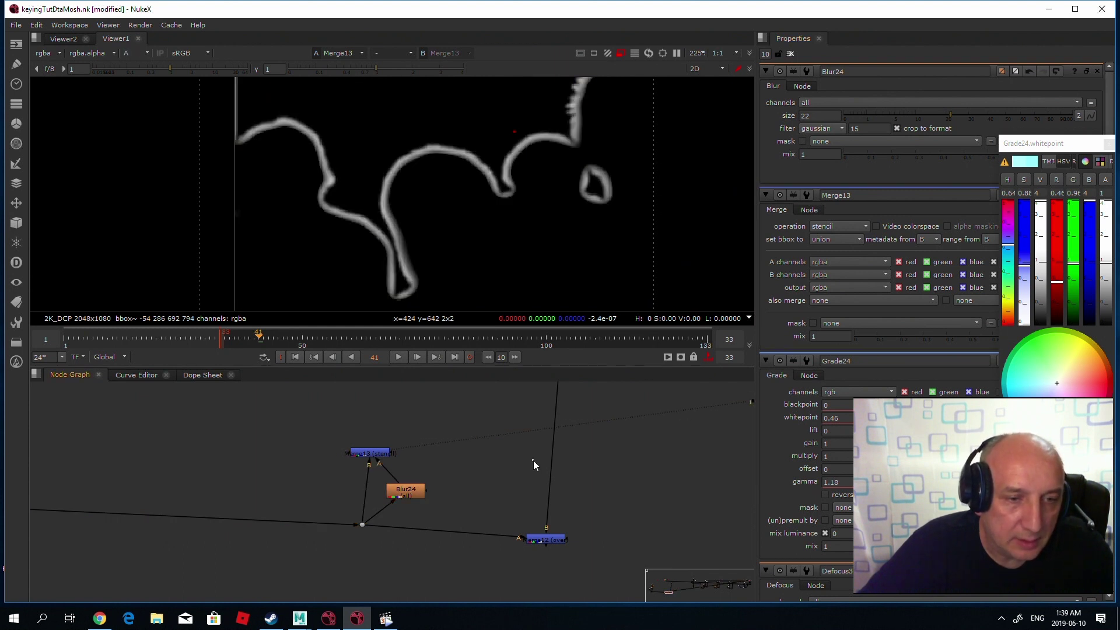
{"action": "left_click", "coordinate": [553, 459], "text": "ctrl"}
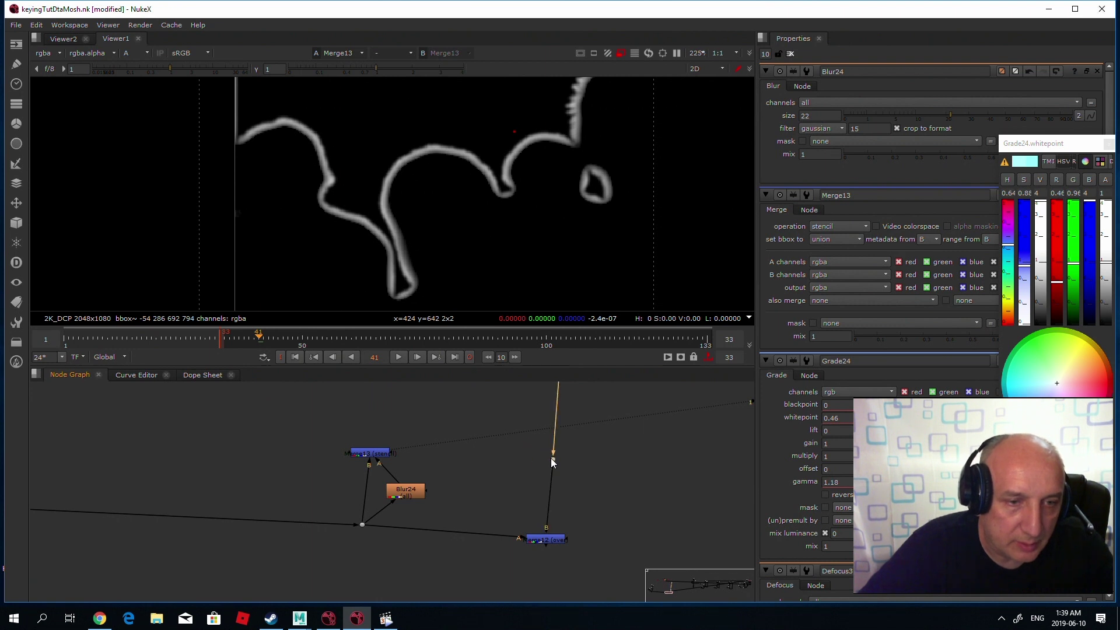
{"action": "key", "text": "1"}
{"action": "key", "text": "a"}
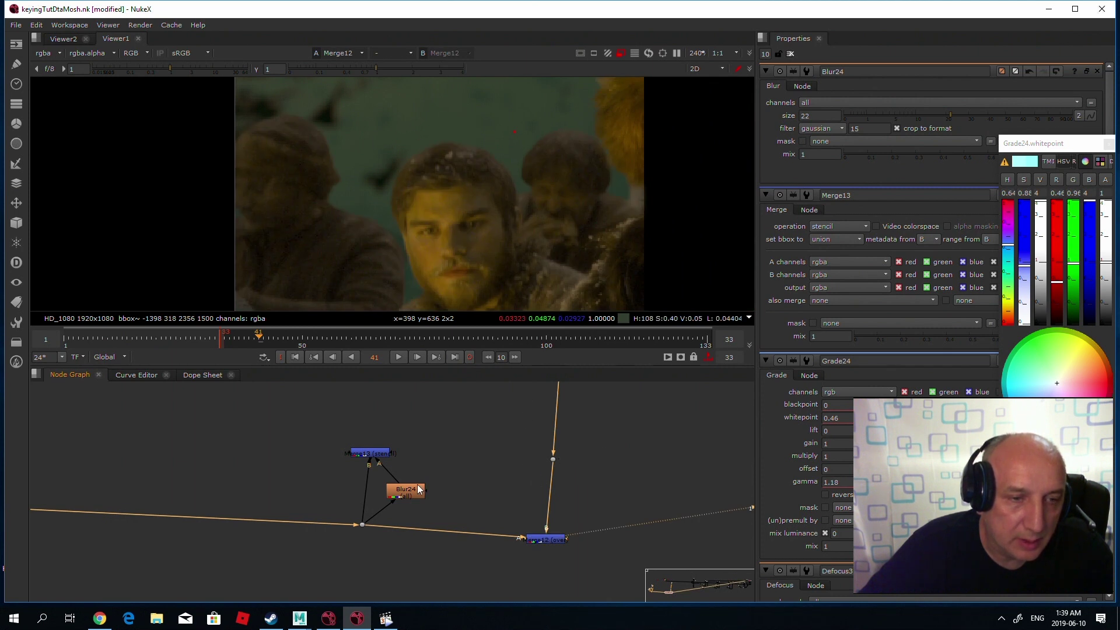
Step: Check Merge13's stencil edge as a faint orange outline in colour and alpha
{"action": "left_click", "coordinate": [370, 453]}
{"action": "key", "text": "1"}
{"action": "key", "text": "a"}
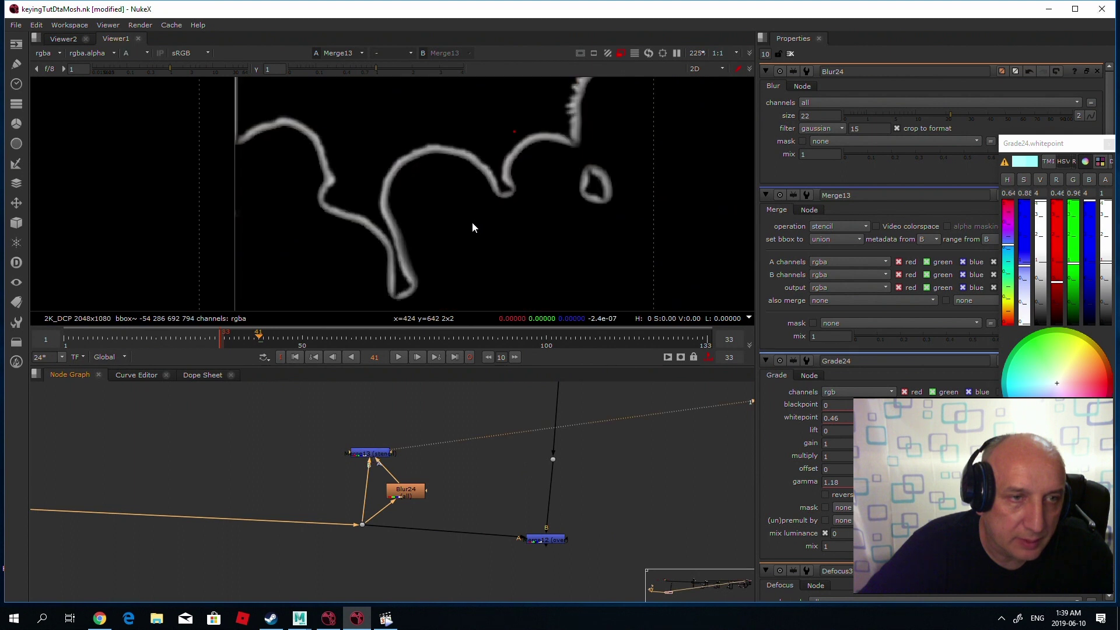
{"action": "key", "text": "a"}
{"action": "left_click", "coordinate": [485, 483]}
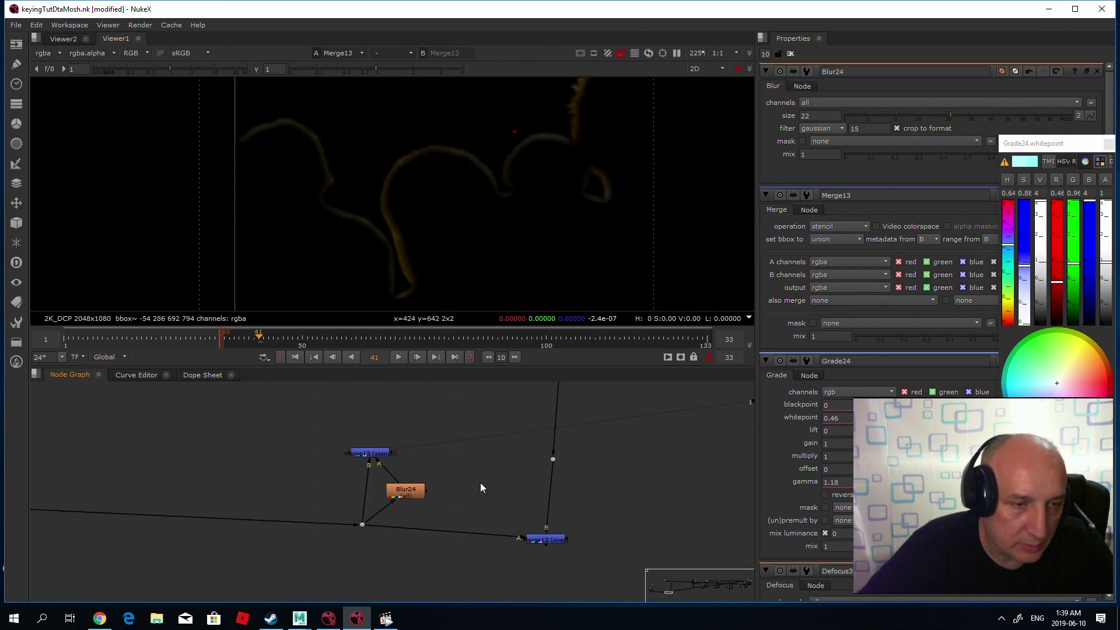
{"action": "key", "text": "Tab"}
Step: Create Copy19 and wire it to Merge13 and Dot7
{"action": "type", "text": "copy"}
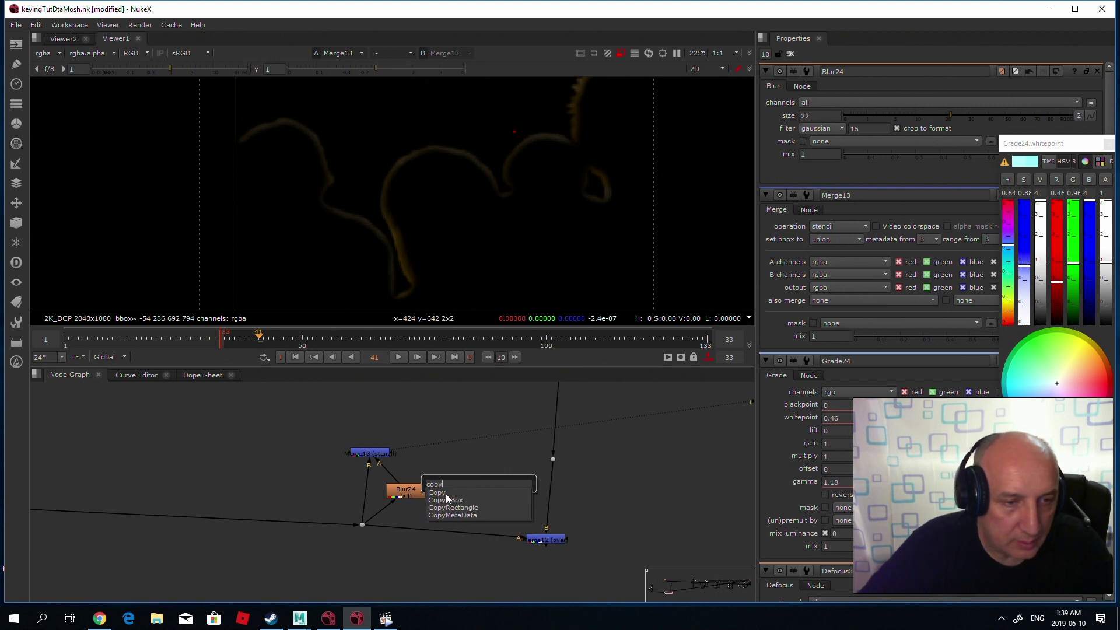
{"action": "key", "text": "Return"}
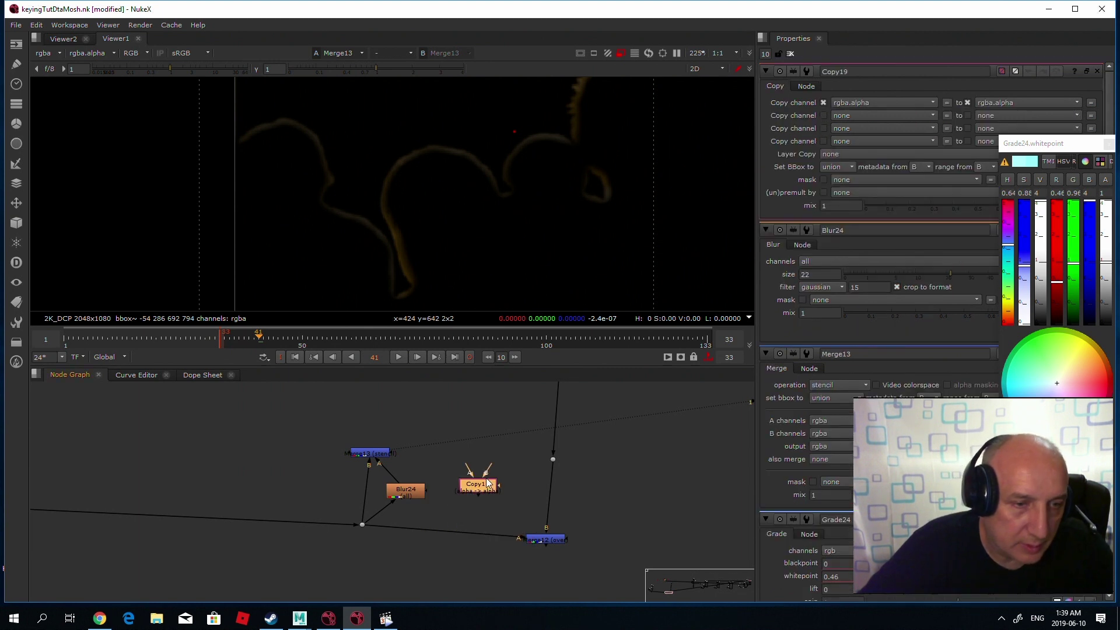
{"action": "left_click_drag", "start_coordinate": [489, 472], "coordinate": [379, 459]}
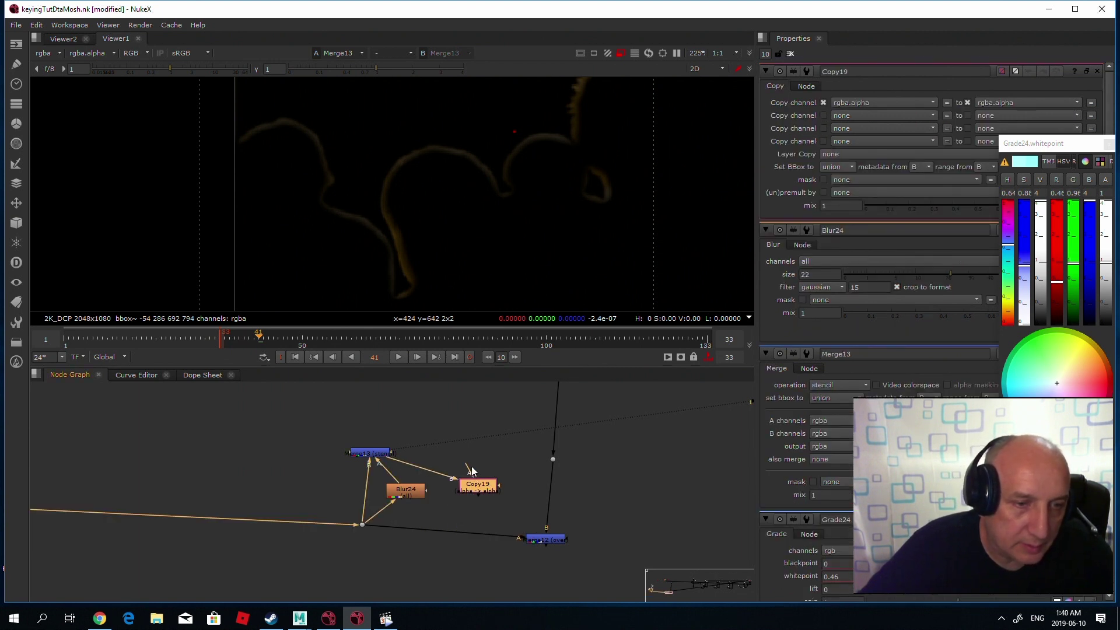
{"action": "left_click_drag", "start_coordinate": [468, 466], "coordinate": [553, 460]}
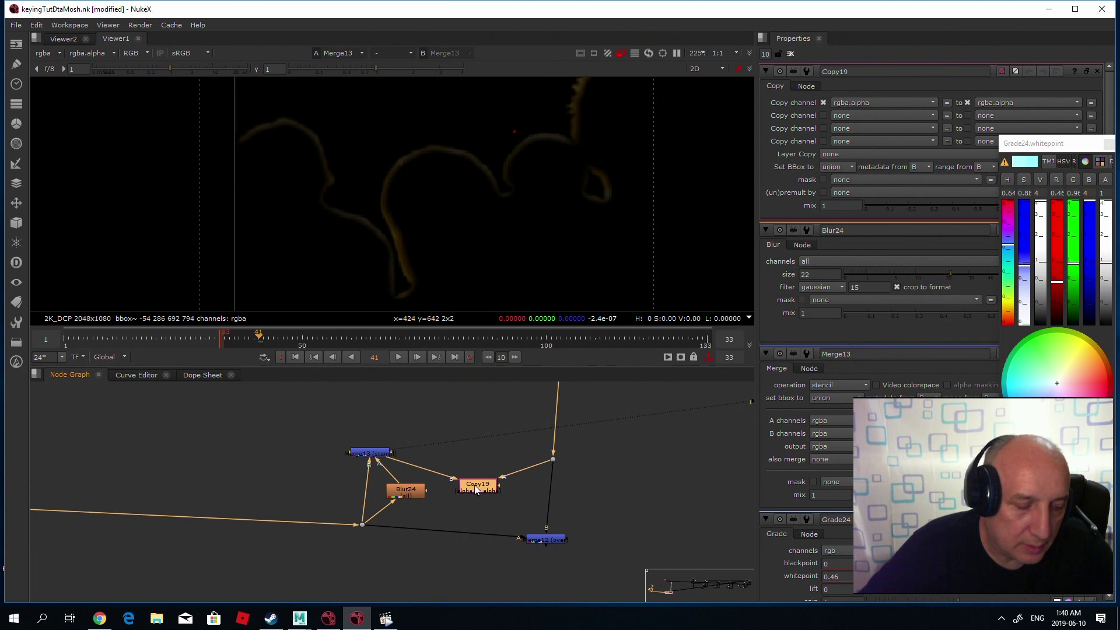
Step: Compare Copy19's colour and alpha output with the plate at Dot7
{"action": "key", "text": "1"}
{"action": "key", "text": "a"}
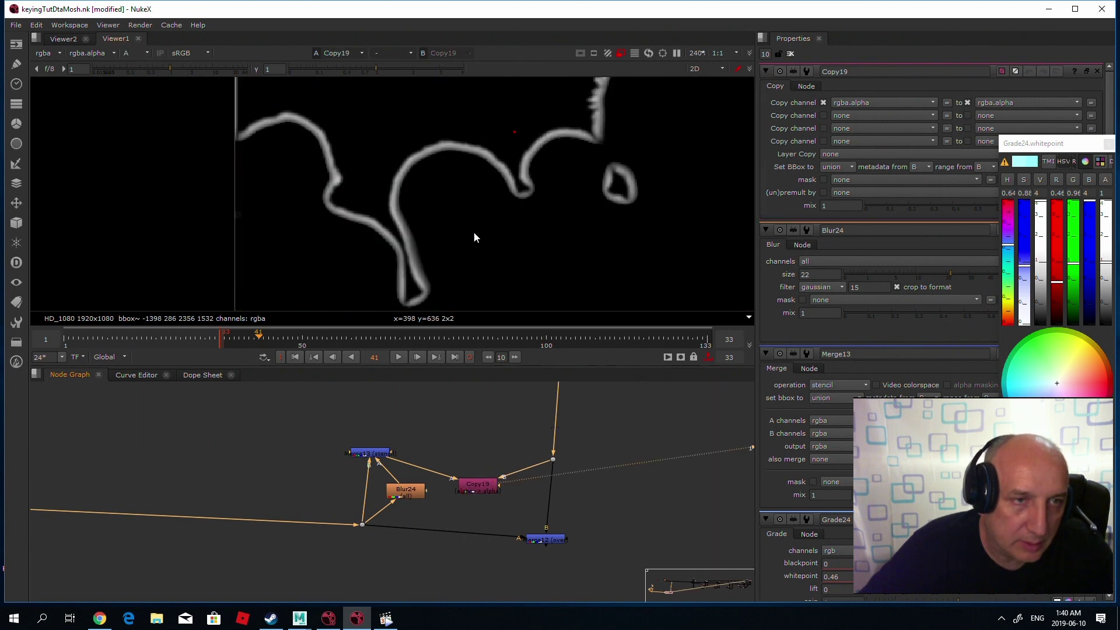
{"action": "key", "text": "a"}
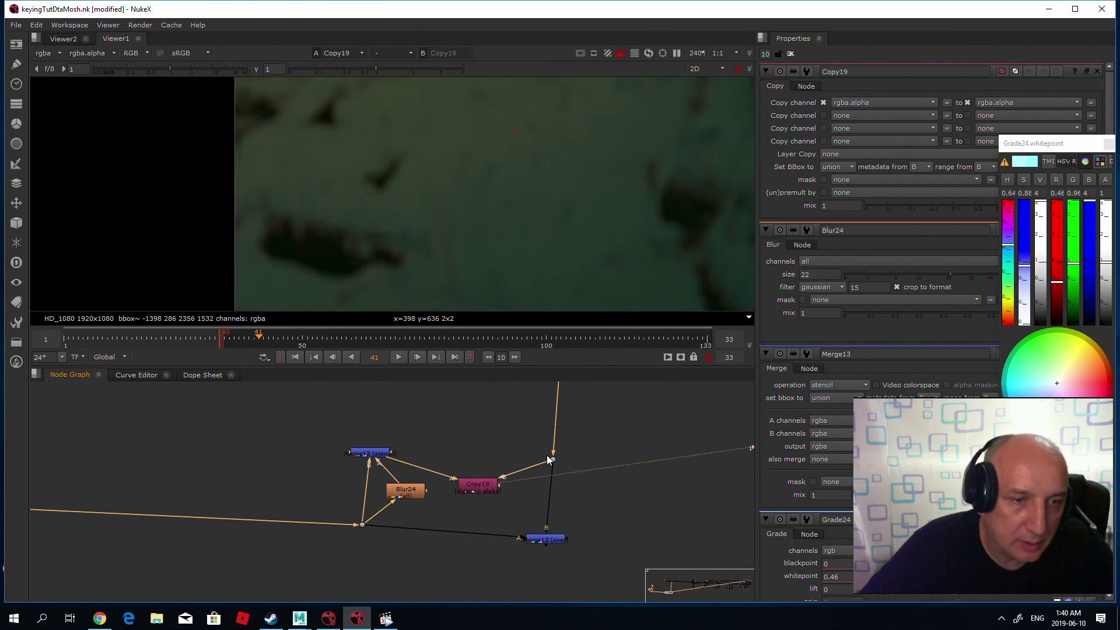
{"action": "left_click", "coordinate": [552, 460]}
{"action": "key", "text": "1"}
{"action": "left_click", "coordinate": [477, 484]}
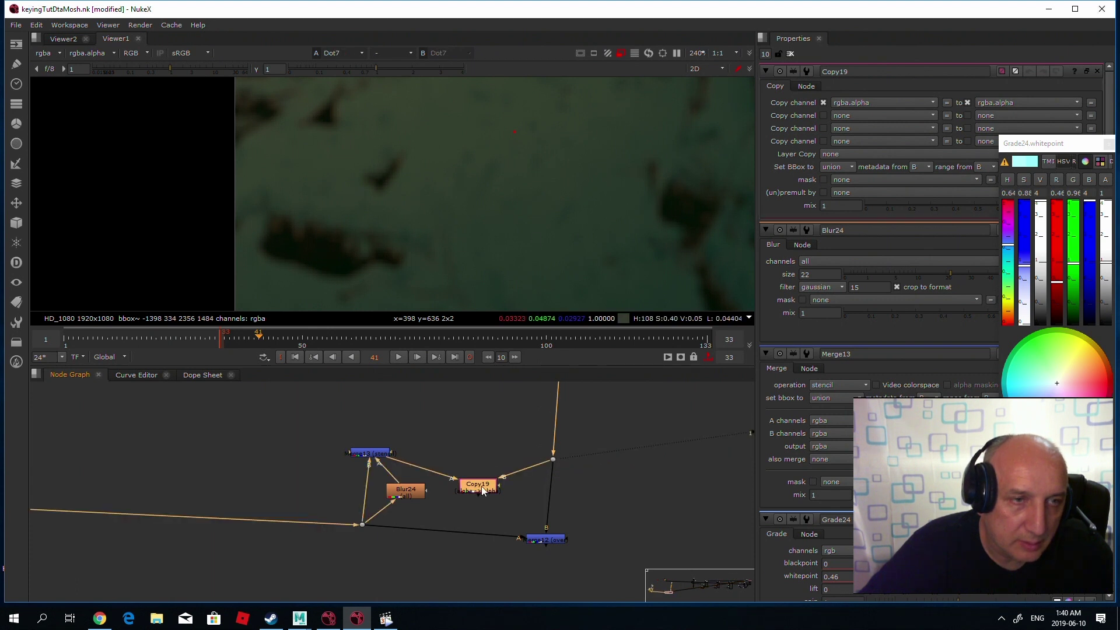
{"action": "key", "text": "1"}
{"action": "key", "text": "a"}
{"action": "key", "text": "a"}
{"action": "key", "text": "a"}
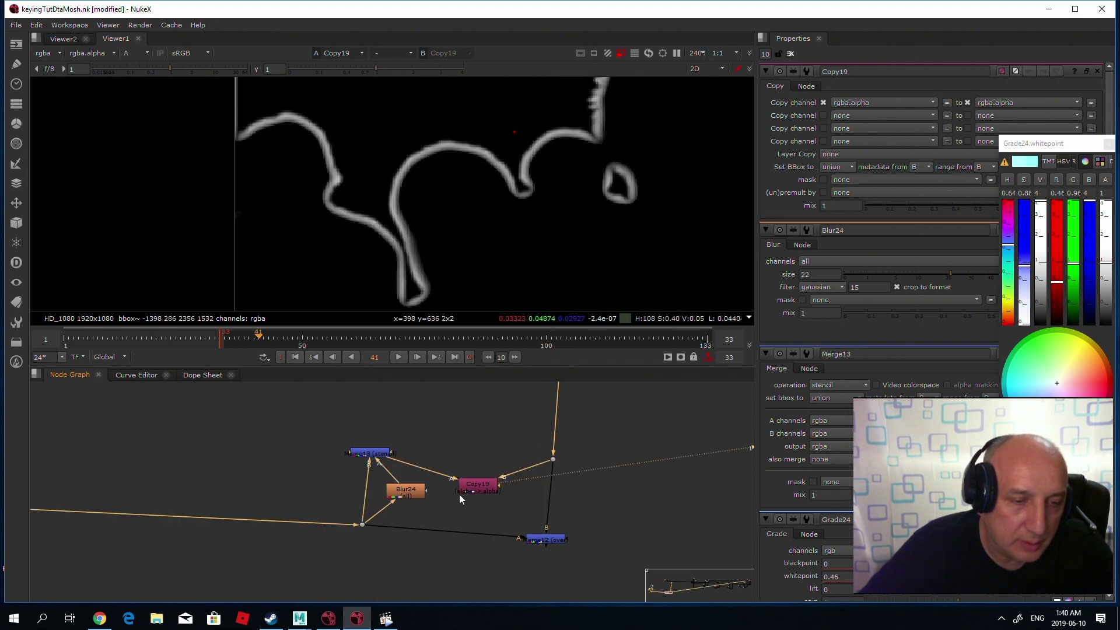
{"action": "left_click", "coordinate": [473, 506]}
Step: Add Premult16 below Copy19 and connect it to Copy19's output
{"action": "key", "text": "Tab"}
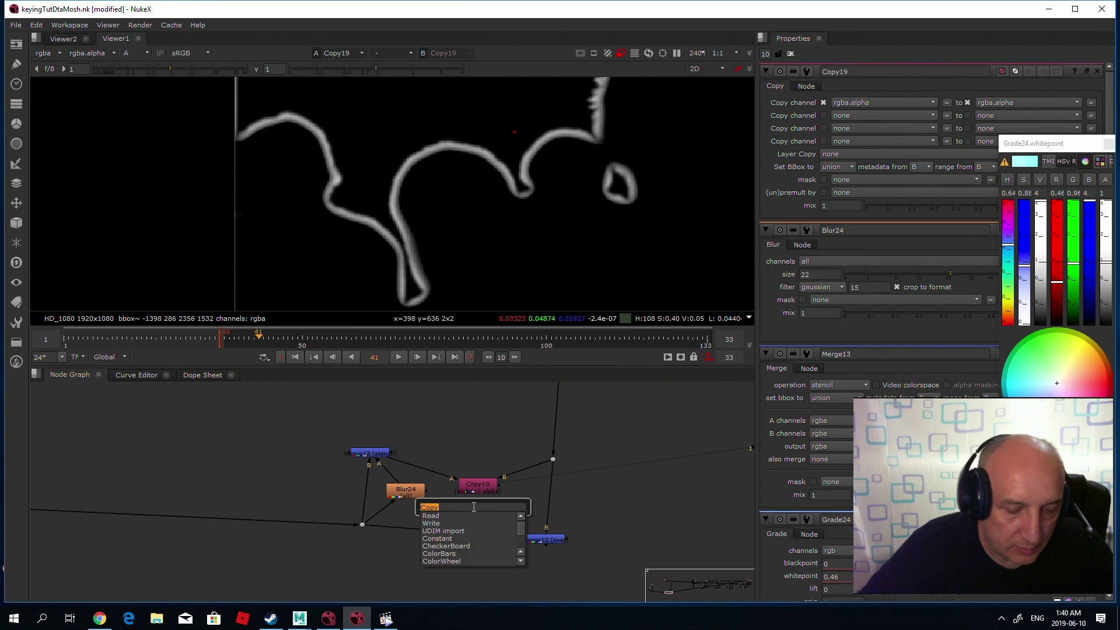
{"action": "type", "text": "pre"}
{"action": "left_click", "coordinate": [448, 516]}
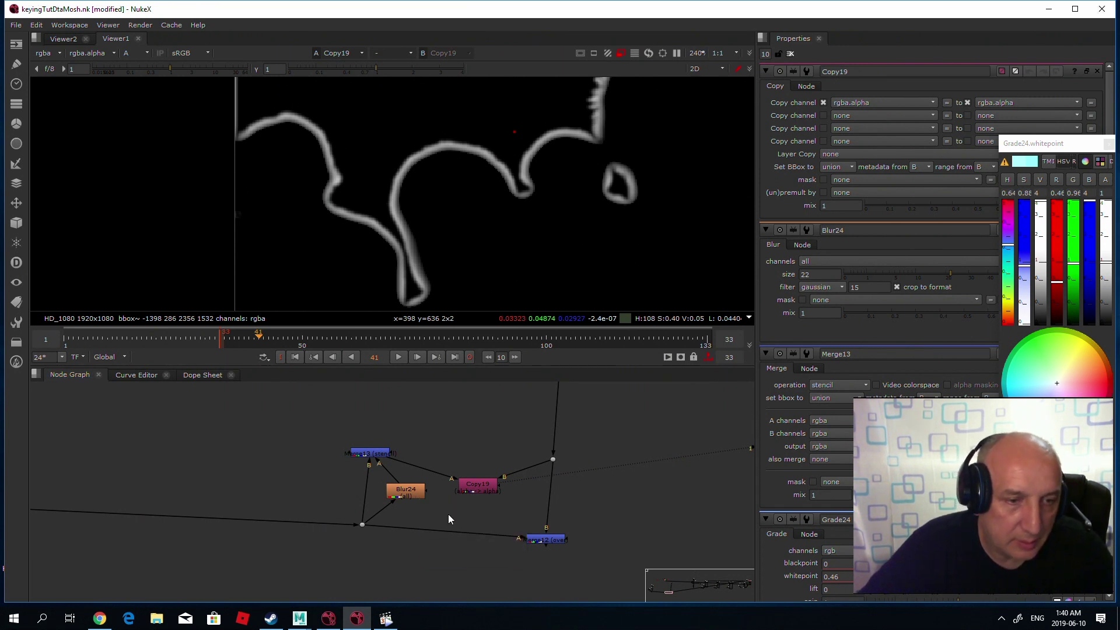
{"action": "left_click_drag", "start_coordinate": [472, 501], "coordinate": [468, 489]}
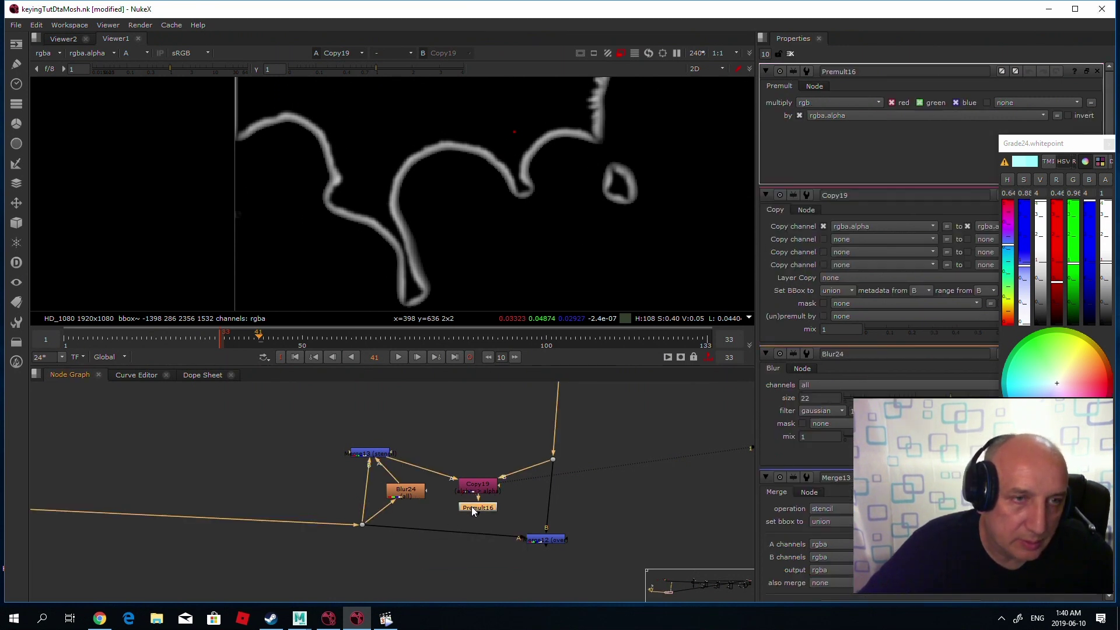
Step: View Premult16's output, comparing its colour and alpha
{"action": "key", "text": "1"}
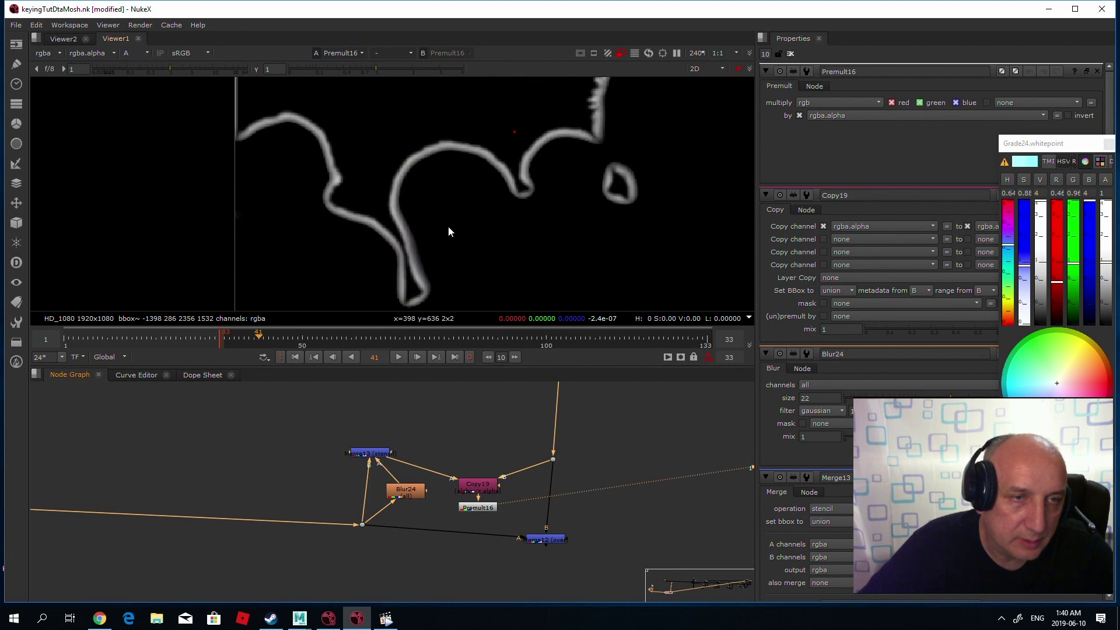
{"action": "key", "text": "a"}
{"action": "key", "text": "a"}
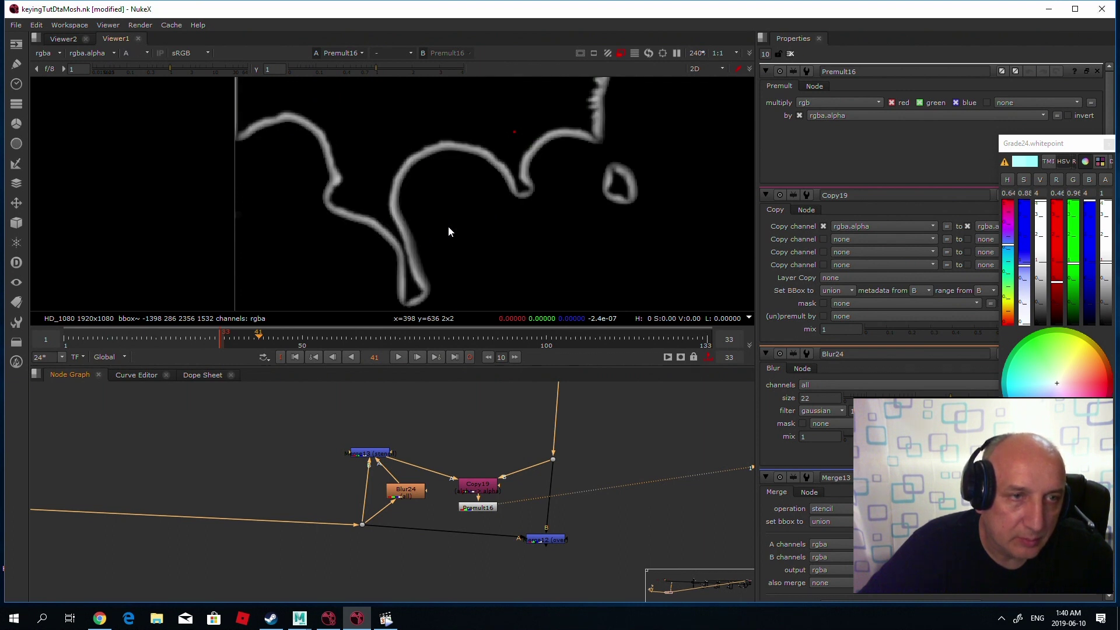
{"action": "key", "text": "a"}
Step: Insert an over Merge14 into the pipe feeding Merge12's A input
{"action": "left_click", "coordinate": [545, 537]}
{"action": "key", "text": "1"}
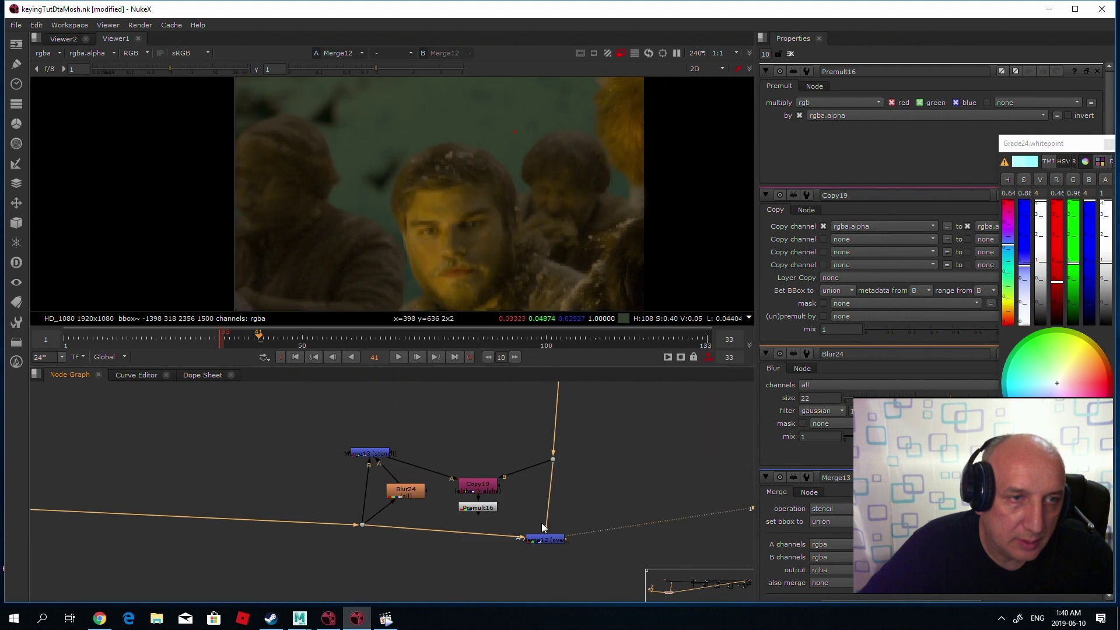
{"action": "key", "text": "m"}
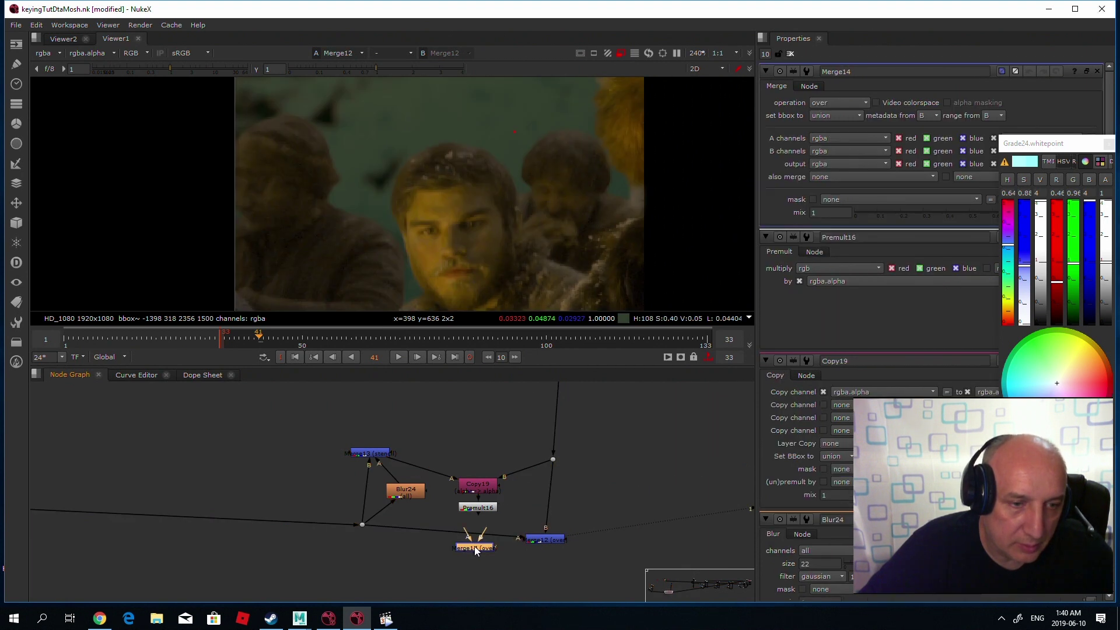
{"action": "left_click_drag", "start_coordinate": [474, 546], "coordinate": [476, 511]}
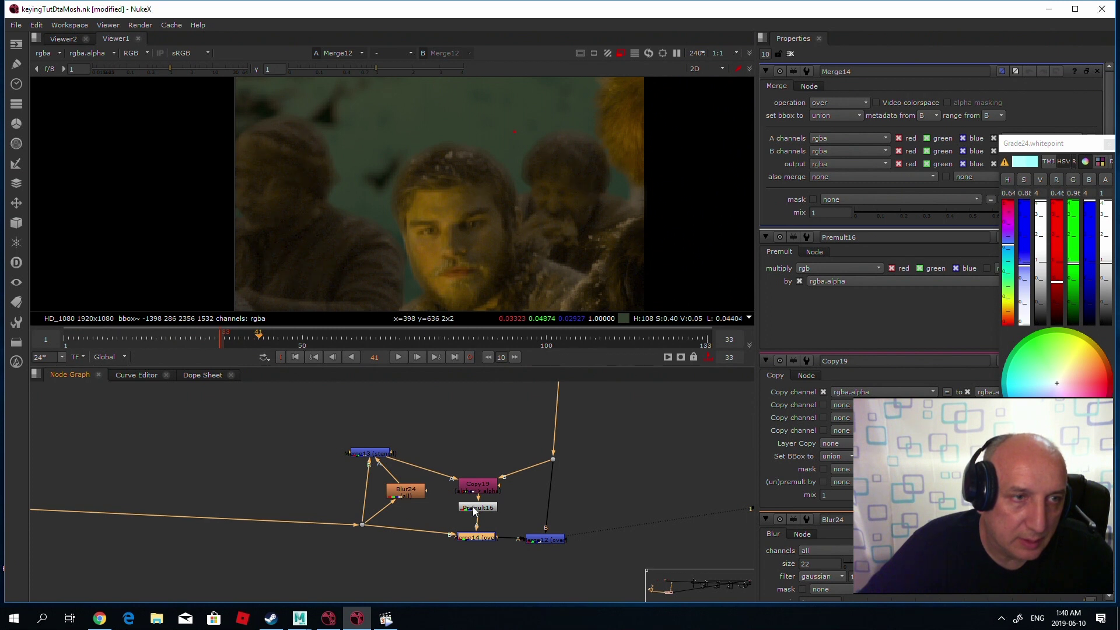
{"action": "scroll", "coordinate": [446, 172], "scroll_direction": "up", "scroll_amount": 5}
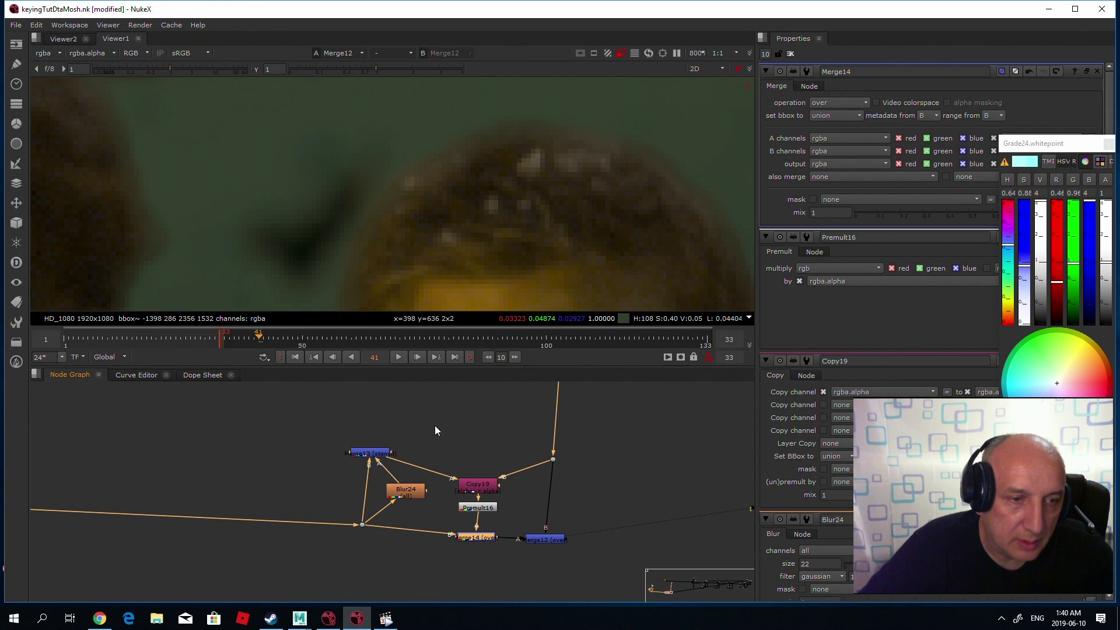
Step: Add Grade25 before Copy19, limited to the alpha channel, and view its matte
{"action": "left_click", "coordinate": [426, 459]}
{"action": "key", "text": "g"}
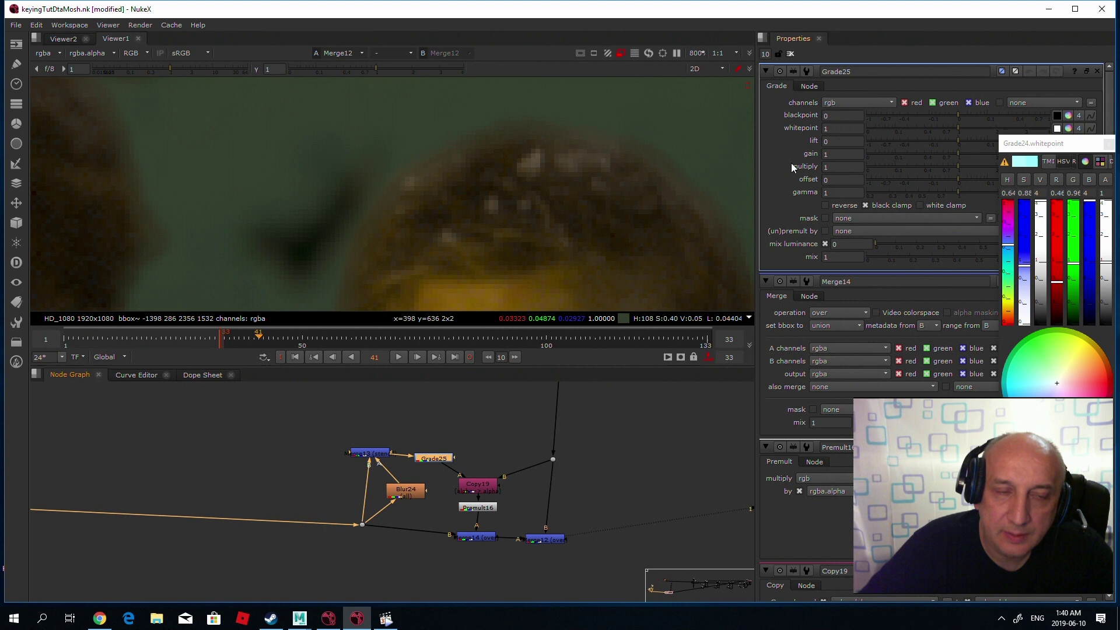
{"action": "left_click", "coordinate": [849, 103]}
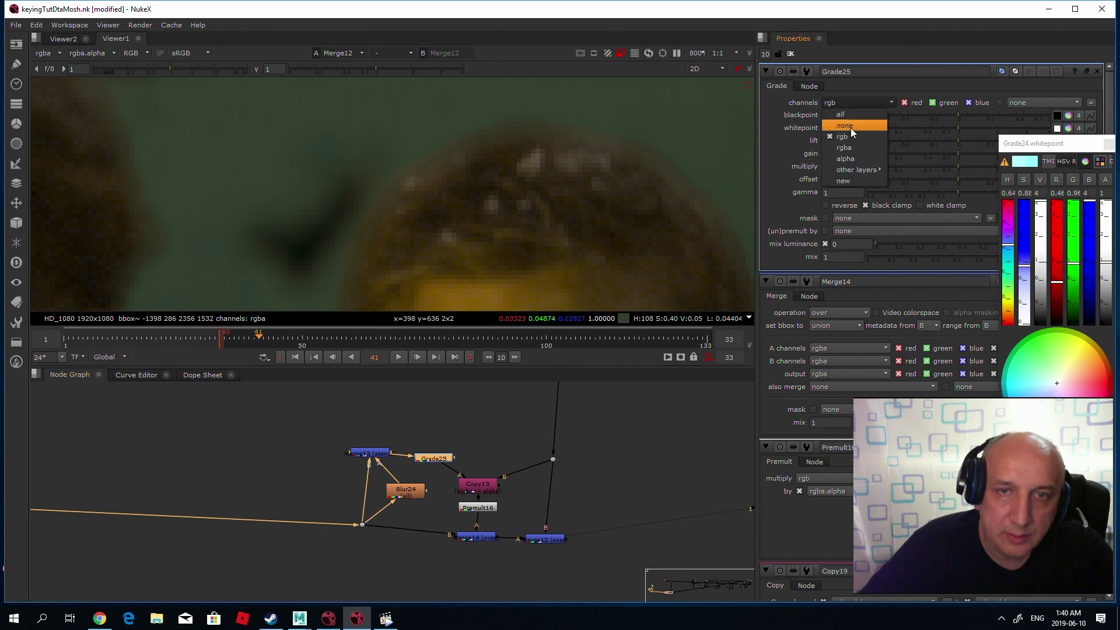
{"action": "left_click", "coordinate": [844, 158]}
{"action": "key", "text": "1"}
{"action": "key", "text": "a"}
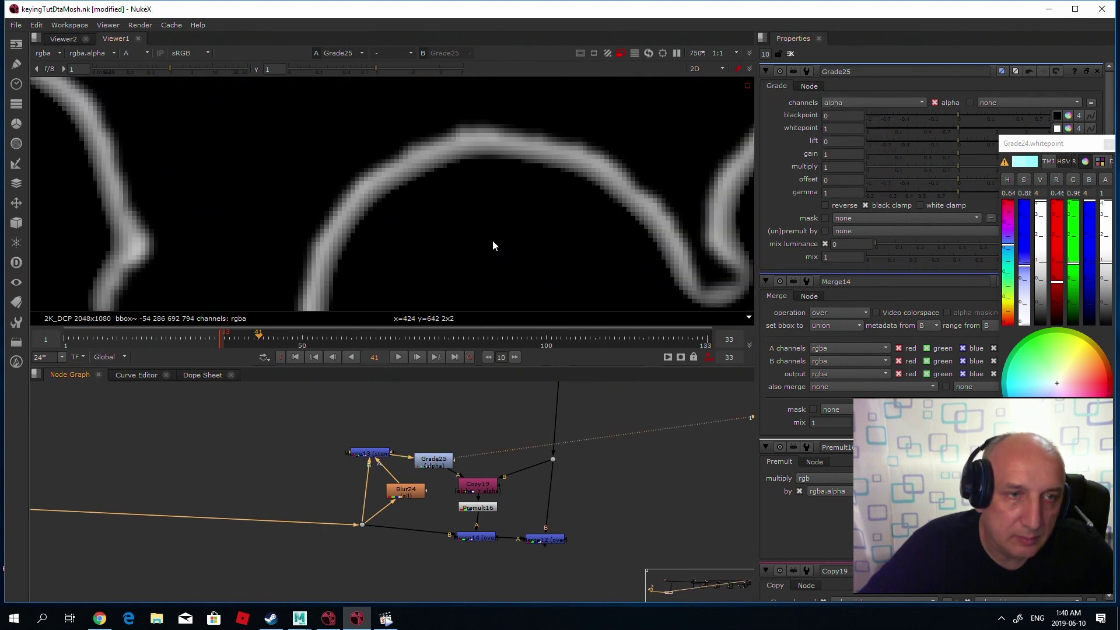
{"action": "left_click", "coordinate": [484, 143], "text": "ctrl"}
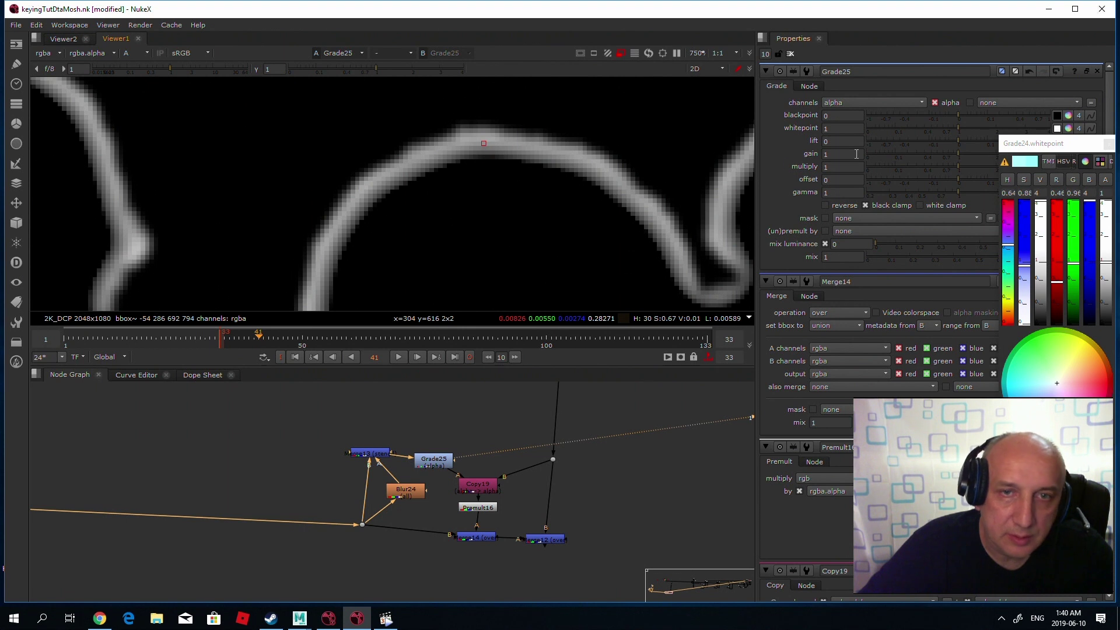
Step: Tune Grade25's gain against the Merge12 composite, settling at 1.06
{"action": "left_click_drag", "start_coordinate": [961, 153], "coordinate": [938, 151]}
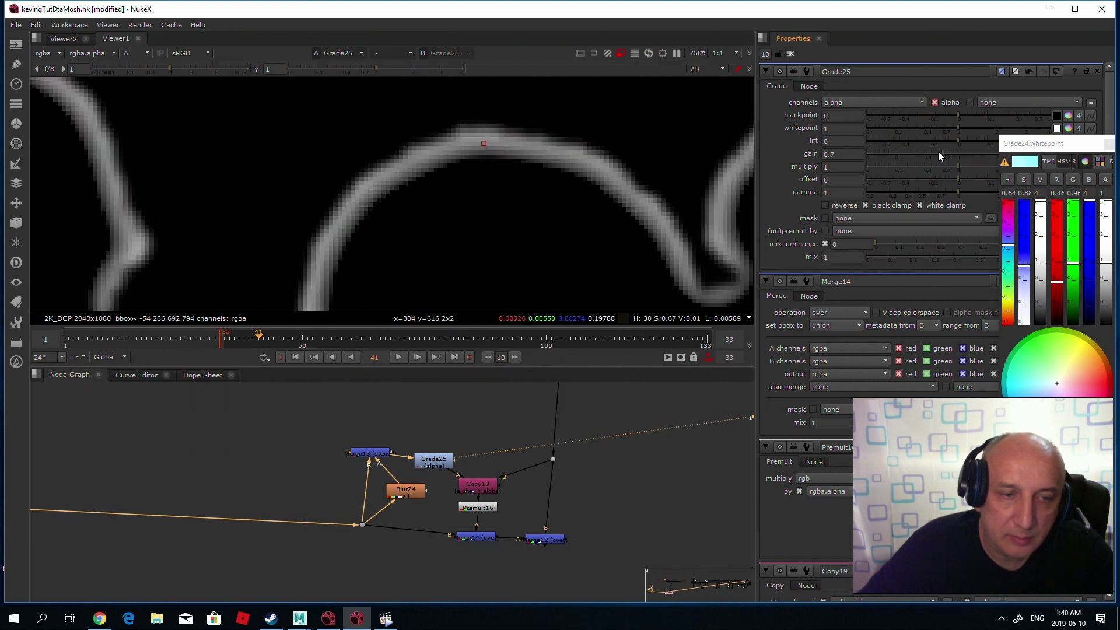
{"action": "key", "text": "1"}
{"action": "key", "text": "a"}
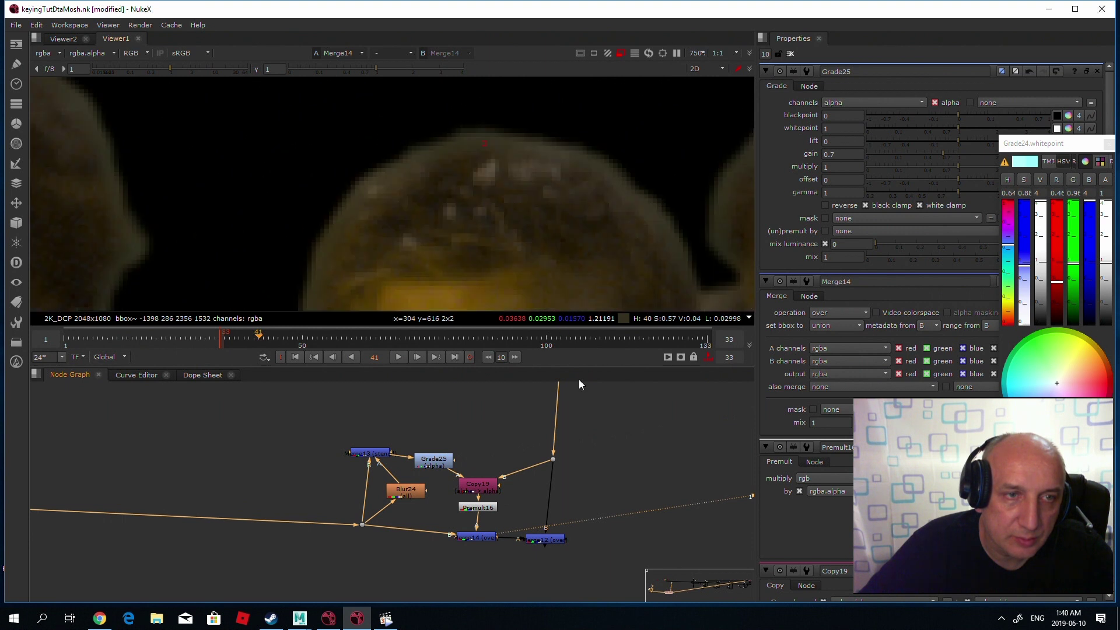
{"action": "left_click", "coordinate": [550, 539]}
{"action": "key", "text": "1"}
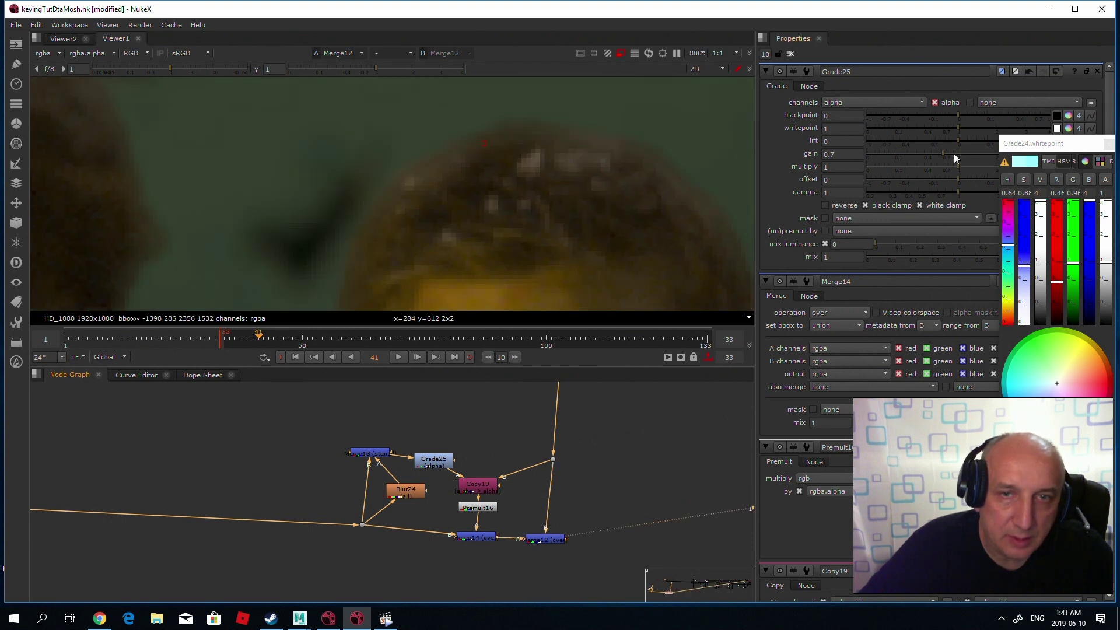
{"action": "left_click_drag", "start_coordinate": [945, 151], "coordinate": [998, 153]}
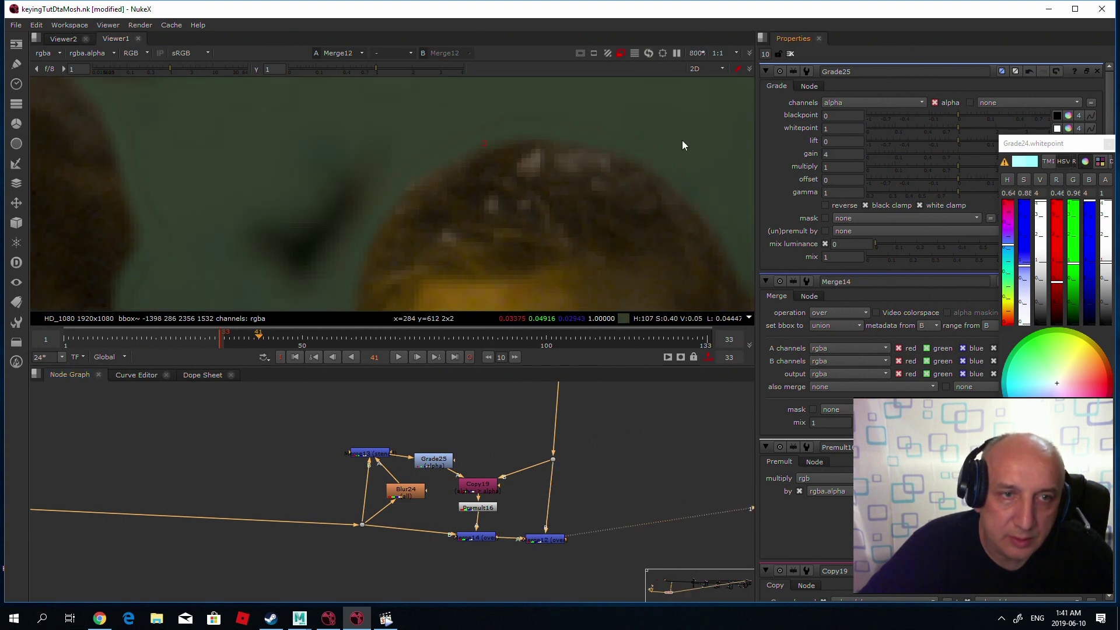
{"action": "scroll", "coordinate": [569, 139], "scroll_direction": "down", "scroll_amount": 2}
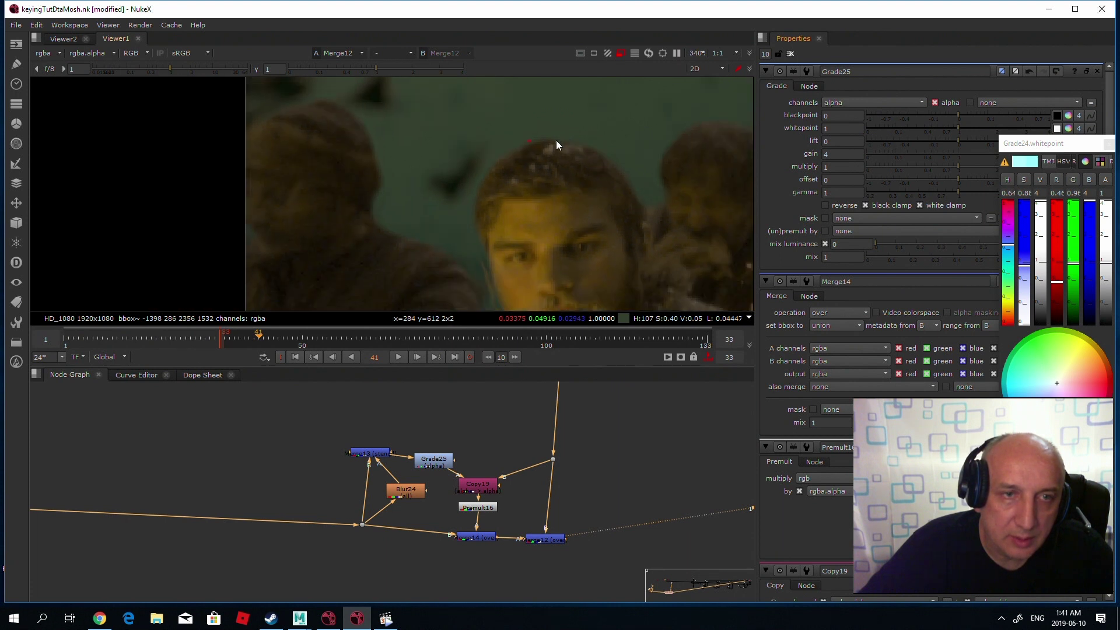
{"action": "scroll", "coordinate": [526, 135], "scroll_direction": "up", "scroll_amount": 2}
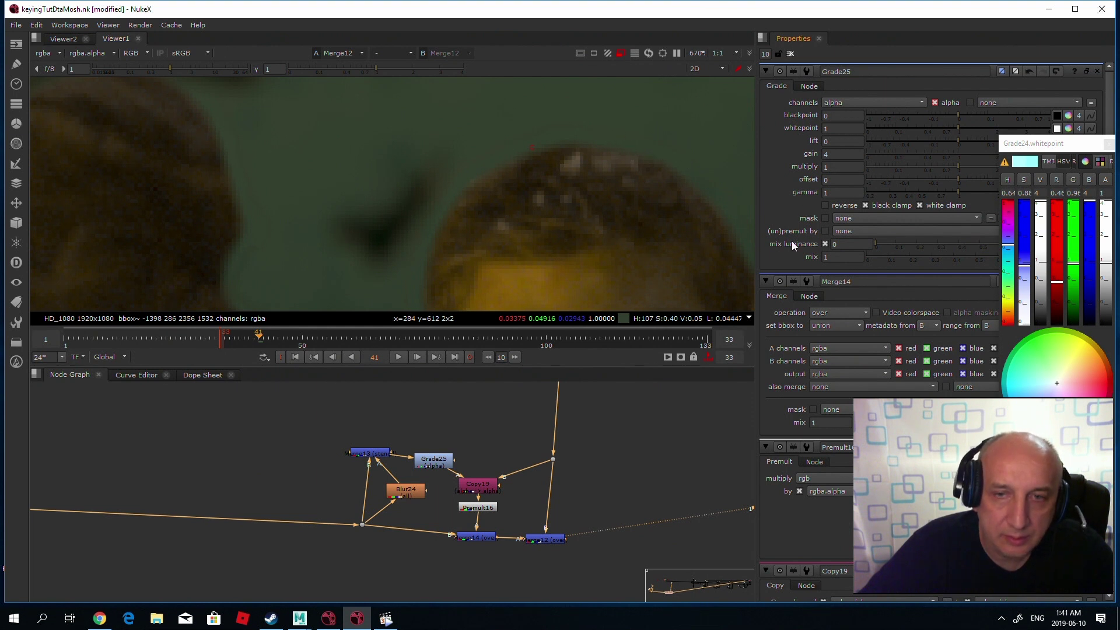
{"action": "mouse_move", "coordinate": [962, 153]}
{"action": "left_mouse_down"}
{"action": "mouse_move", "coordinate": [971, 152]}
{"action": "mouse_move", "coordinate": [936, 151]}
{"action": "mouse_move", "coordinate": [961, 151]}
{"action": "left_mouse_up"}
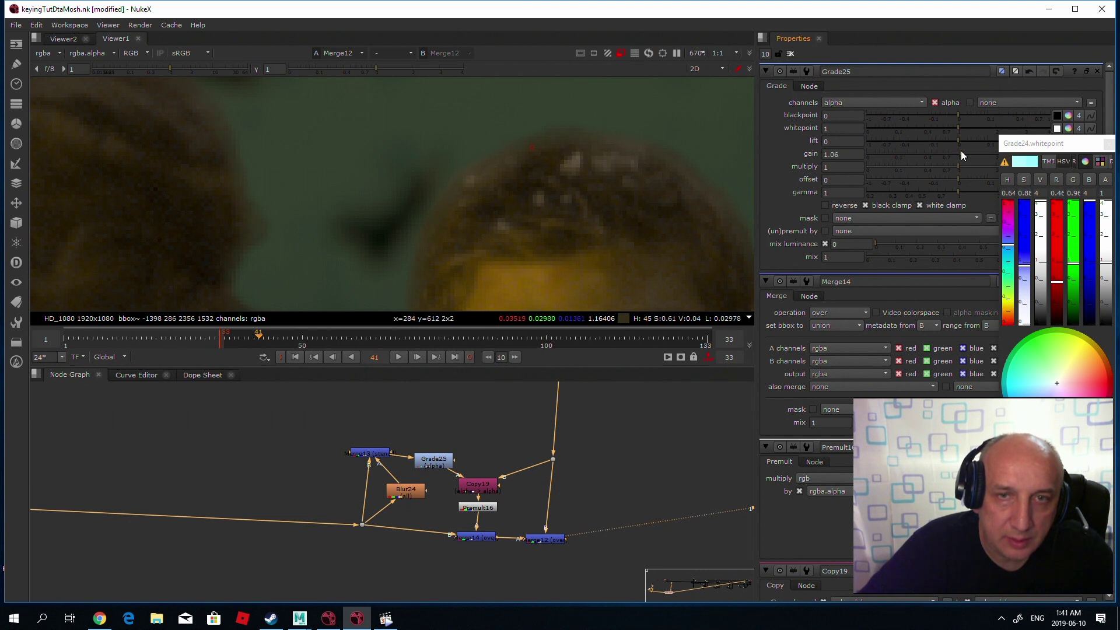
Step: Reduce Blur24's size to 10.4
{"action": "double_click", "coordinate": [406, 490]}
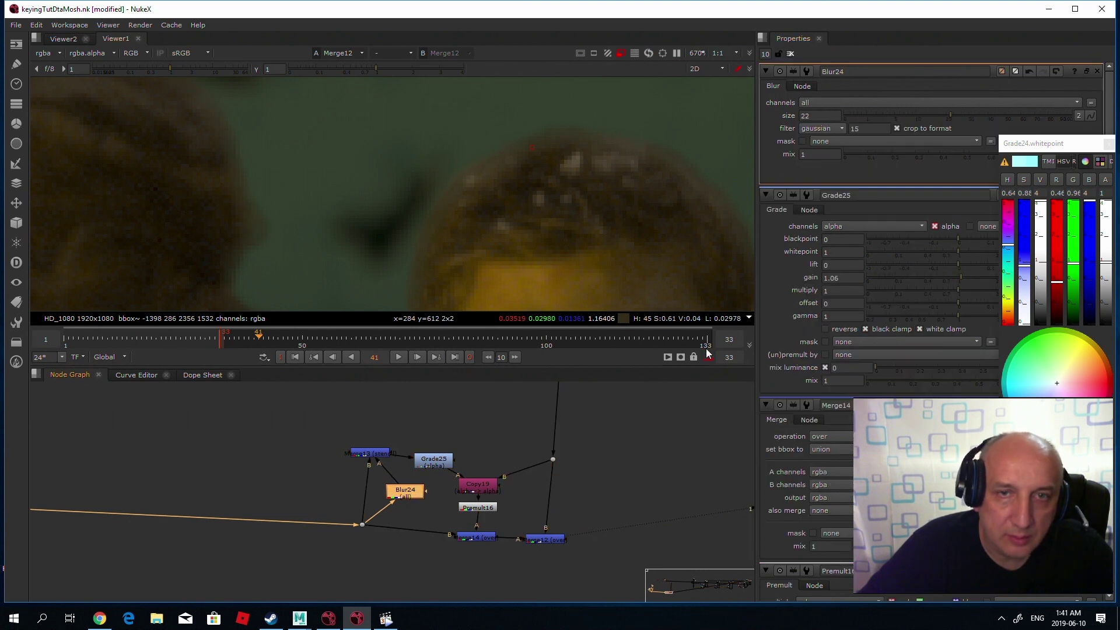
{"action": "left_click_drag", "start_coordinate": [951, 115], "coordinate": [917, 115]}
{"action": "left_click", "coordinate": [899, 114]}
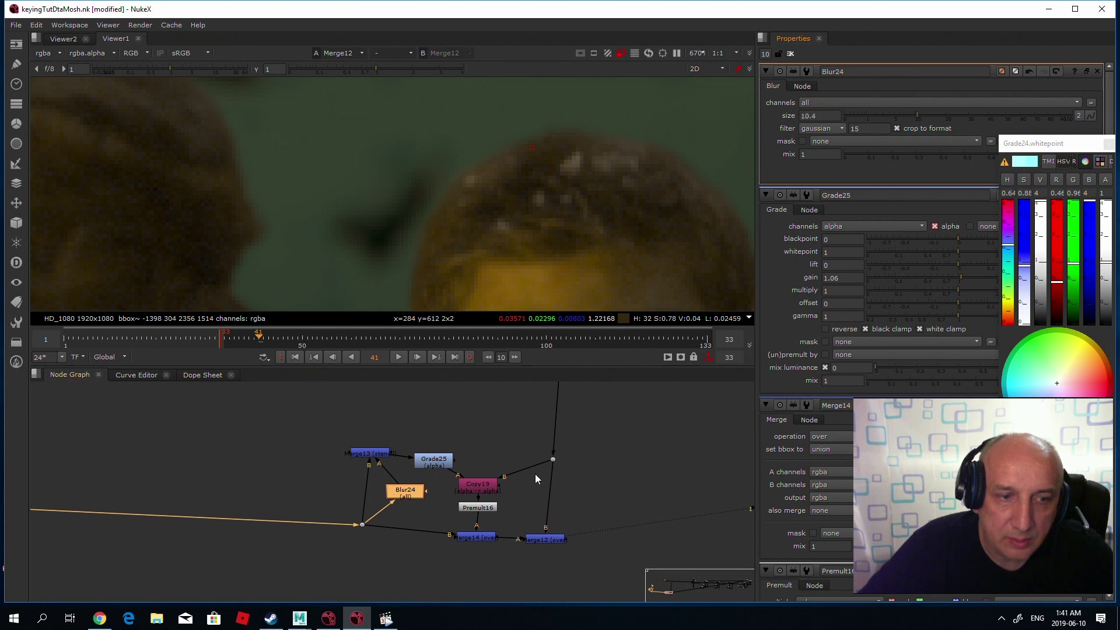
Step: Raise Grade25's gain to 1.66 for a stronger edge glow
{"action": "left_click", "coordinate": [429, 463]}
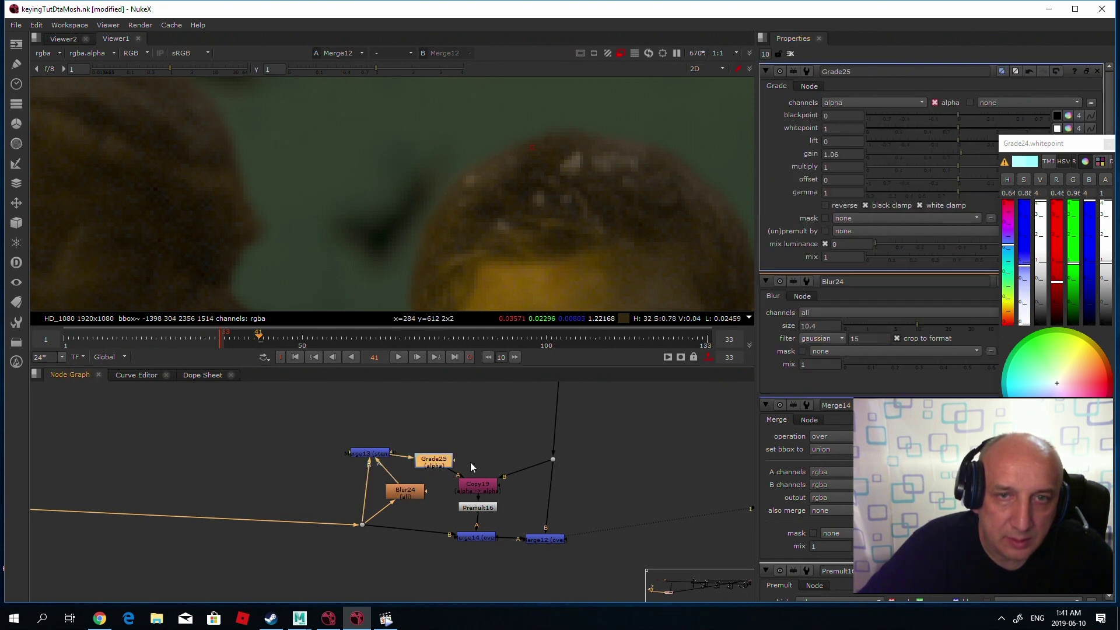
{"action": "left_click_drag", "start_coordinate": [956, 154], "coordinate": [983, 152]}
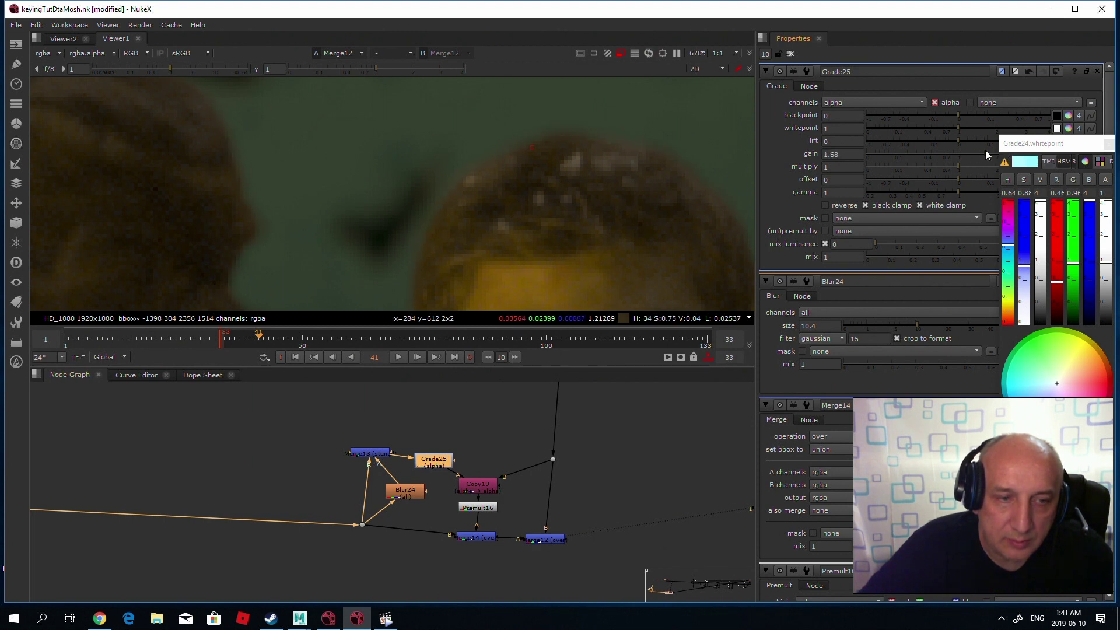
{"action": "left_click", "coordinate": [517, 447]}
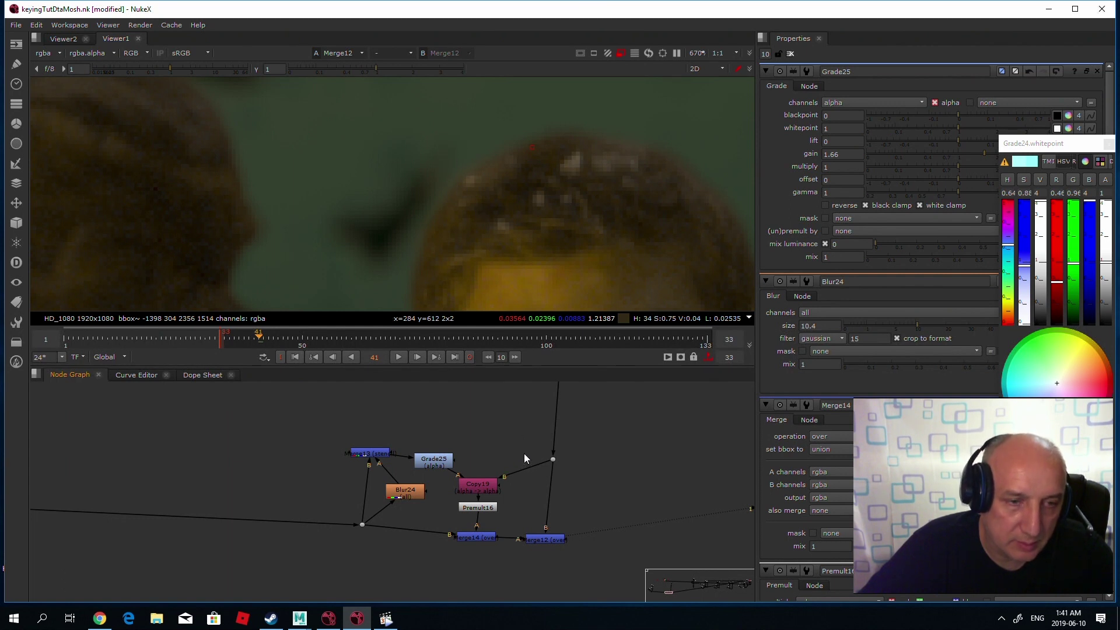
Step: Add Blur25 of size 7.8 on Copy19's B input and set Merge14's mix to 0.61
{"action": "key", "text": "b"}
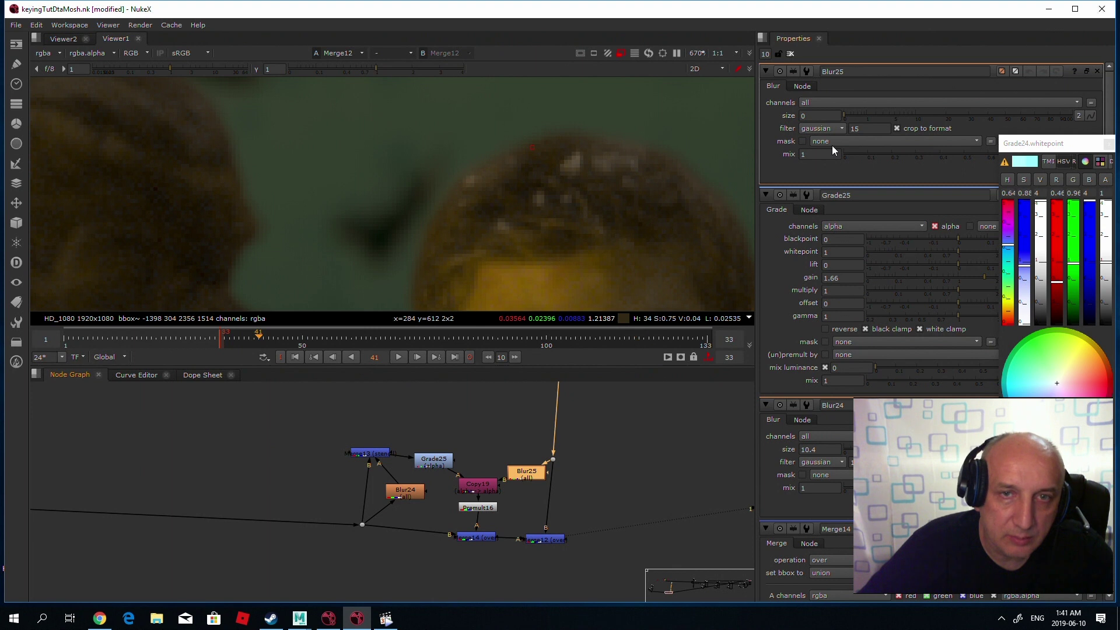
{"action": "left_click_drag", "start_coordinate": [842, 117], "coordinate": [908, 115]}
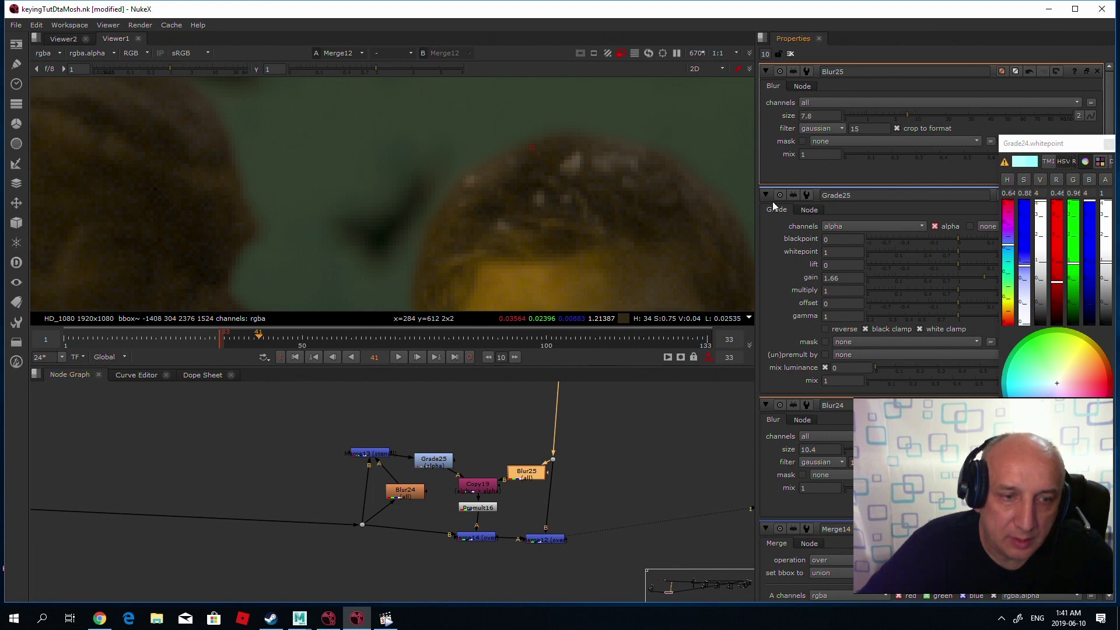
{"action": "double_click", "coordinate": [477, 538]}
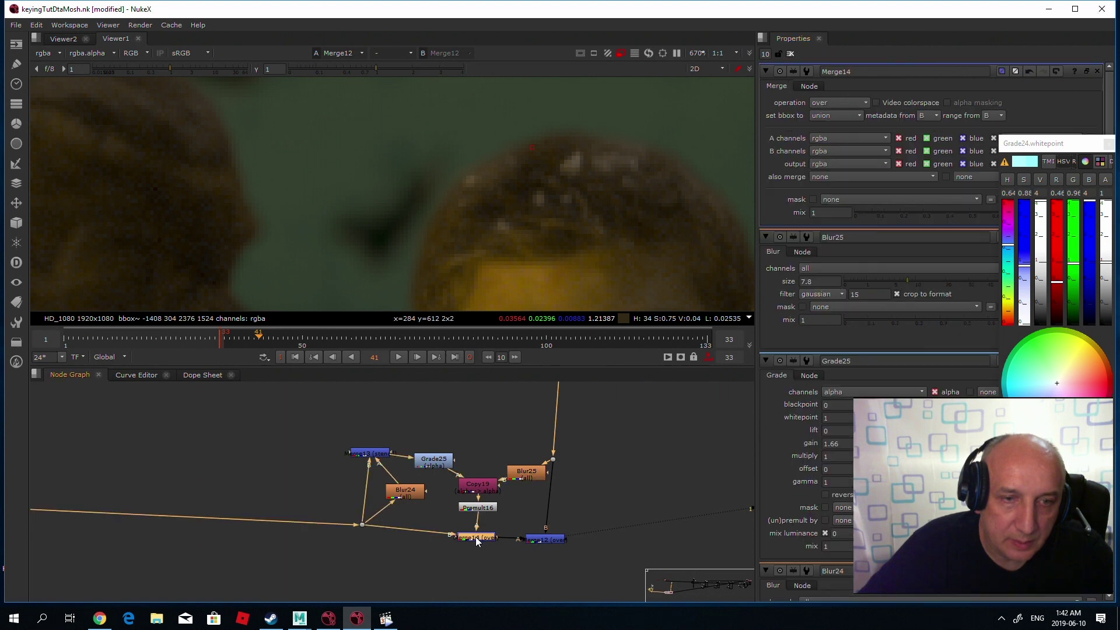
{"action": "left_click_drag", "start_coordinate": [1099, 145], "coordinate": [1029, 258]}
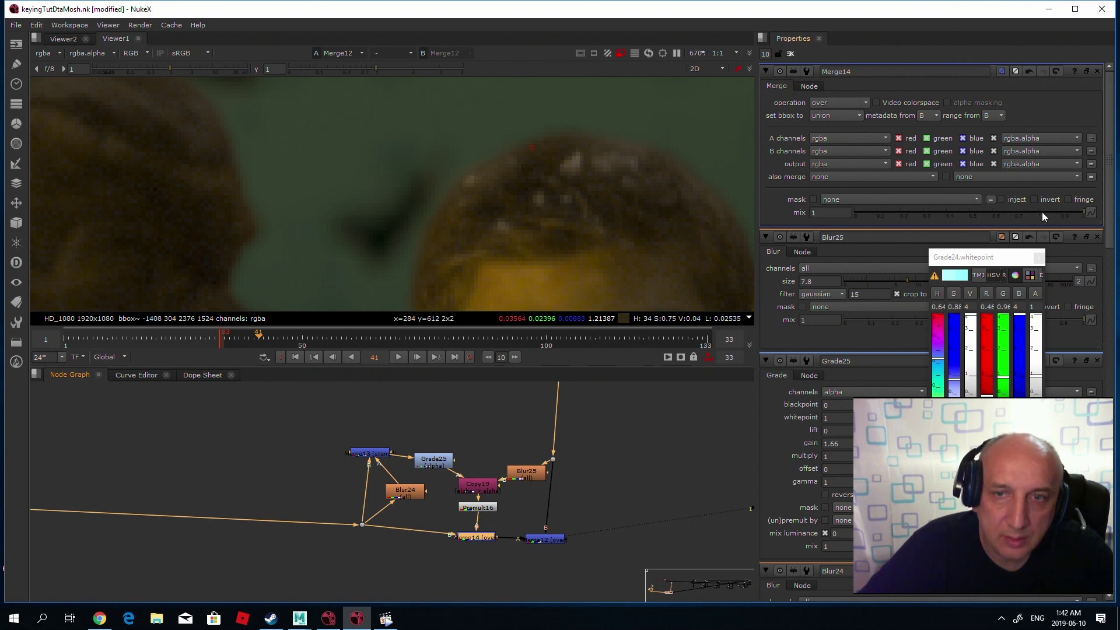
{"action": "left_click", "coordinate": [992, 213]}
{"action": "mouse_move", "coordinate": [1004, 212]}
{"action": "left_mouse_down"}
{"action": "mouse_move", "coordinate": [1038, 214]}
{"action": "mouse_move", "coordinate": [937, 215]}
{"action": "mouse_move", "coordinate": [1030, 215]}
{"action": "mouse_move", "coordinate": [950, 215]}
{"action": "mouse_move", "coordinate": [995, 215]}
{"action": "left_mouse_up"}
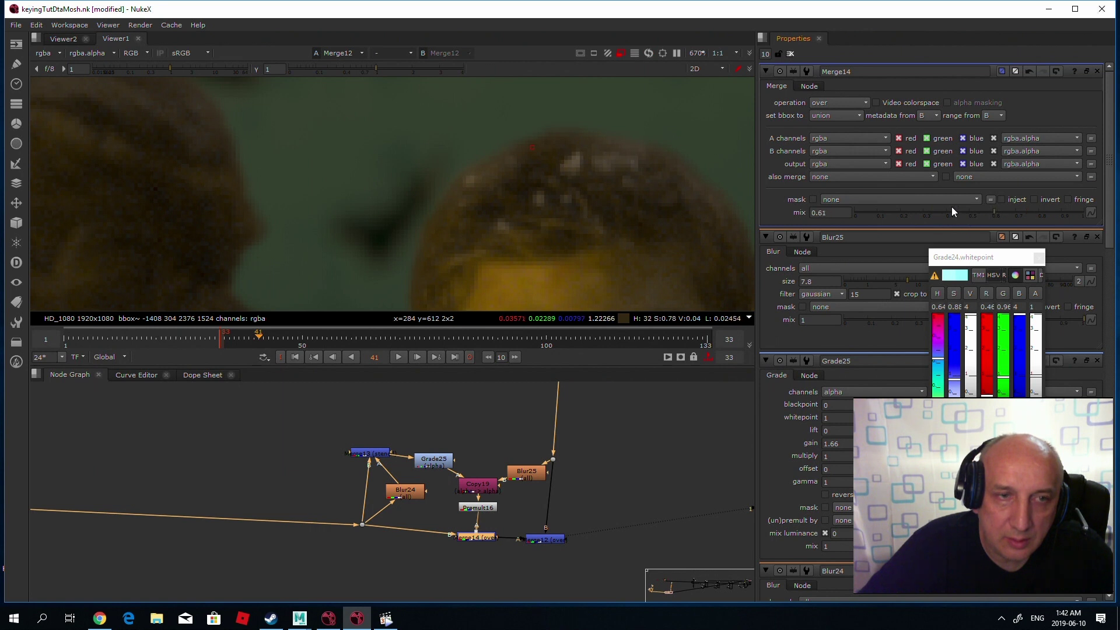
{"action": "scroll", "coordinate": [470, 100], "scroll_direction": "down", "scroll_amount": 5}
{"action": "middle_click_drag", "start_coordinate": [527, 107], "coordinate": [551, 176]}
{"action": "scroll", "coordinate": [563, 163], "scroll_direction": "up", "scroll_amount": 3}
{"action": "scroll", "coordinate": [507, 155], "scroll_direction": "up", "scroll_amount": 2}
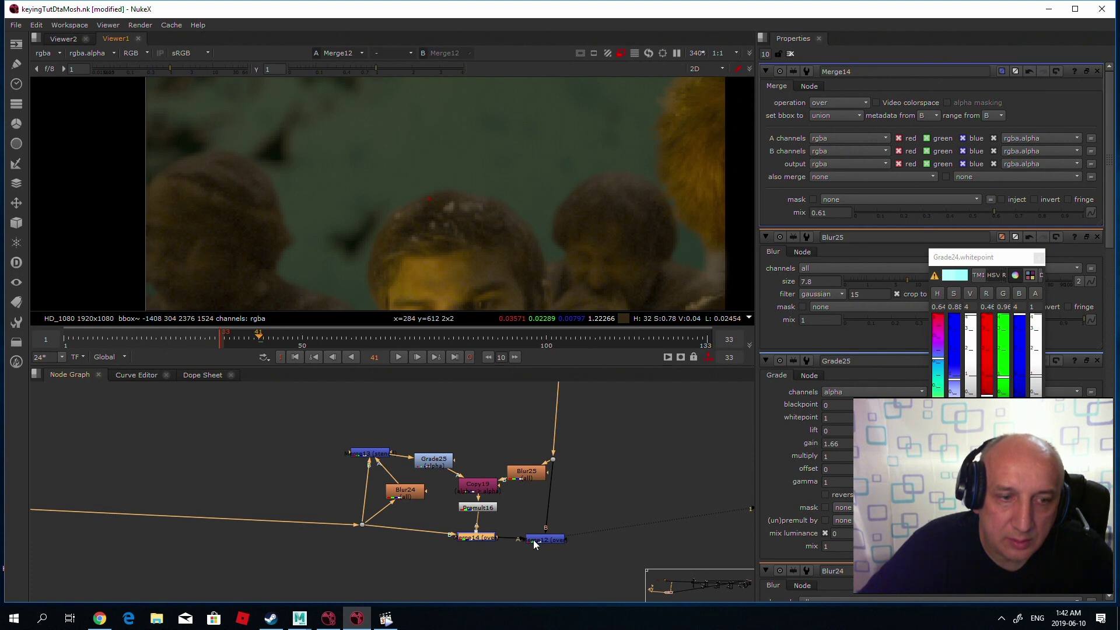
Step: Toggle Merge14 off and on to compare the wrap, and bring the light-wrap nodes into view
{"action": "key", "text": "d"}
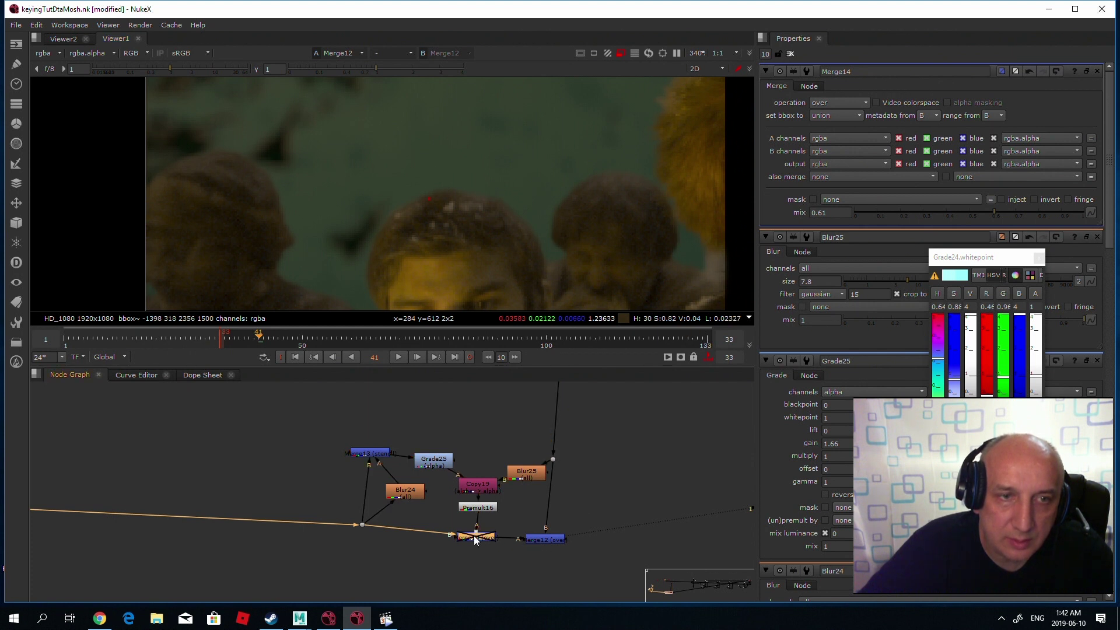
{"action": "key", "text": "d"}
{"action": "key", "text": "d"}
{"action": "key", "text": "d"}
{"action": "key", "text": "d"}
{"action": "key", "text": "d"}
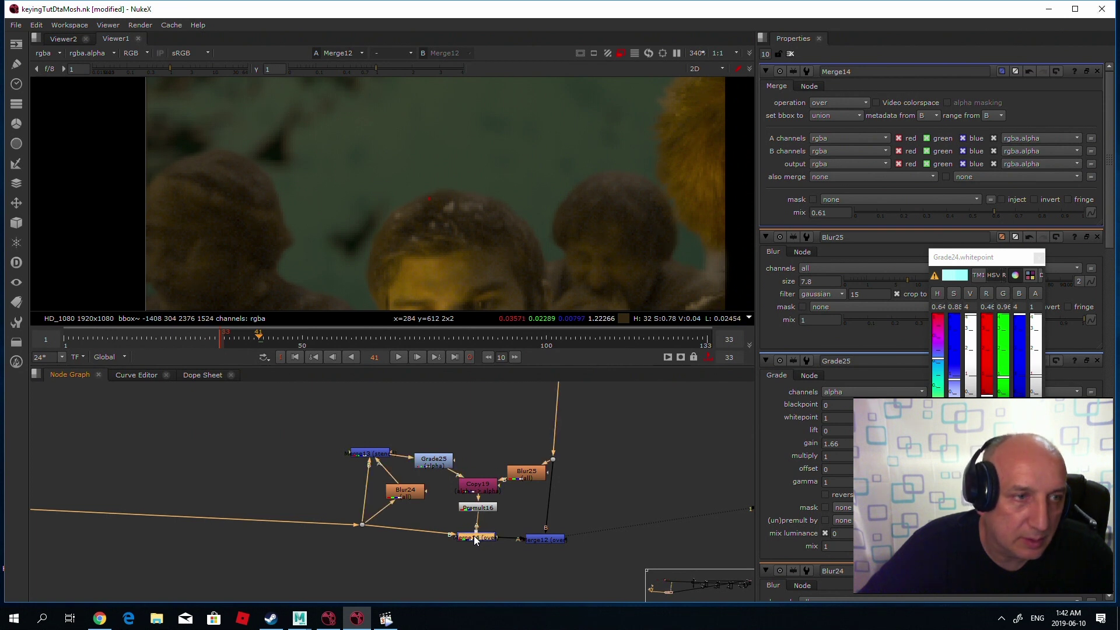
{"action": "key", "text": "d"}
{"action": "key", "text": "d"}
{"action": "left_click_drag", "start_coordinate": [552, 544], "coordinate": [579, 572]}
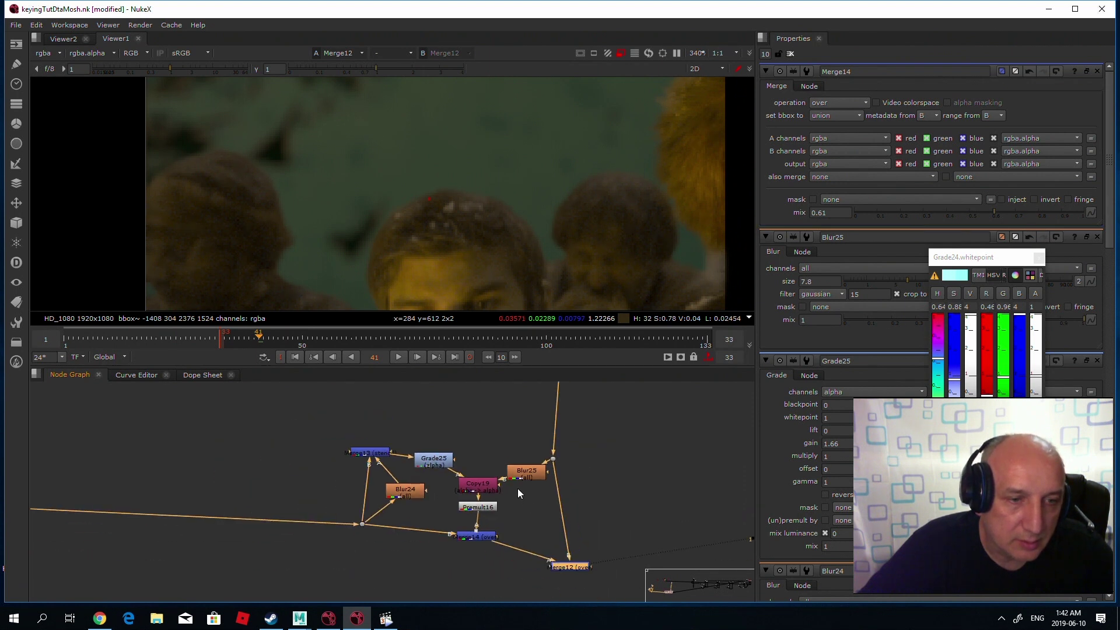
{"action": "middle_click_drag", "start_coordinate": [536, 515], "coordinate": [531, 483]}
{"action": "left_click_drag", "start_coordinate": [297, 386], "coordinate": [222, 504]}
Step: Widen Blur24's size to 59.5
{"action": "left_click", "coordinate": [147, 459]}
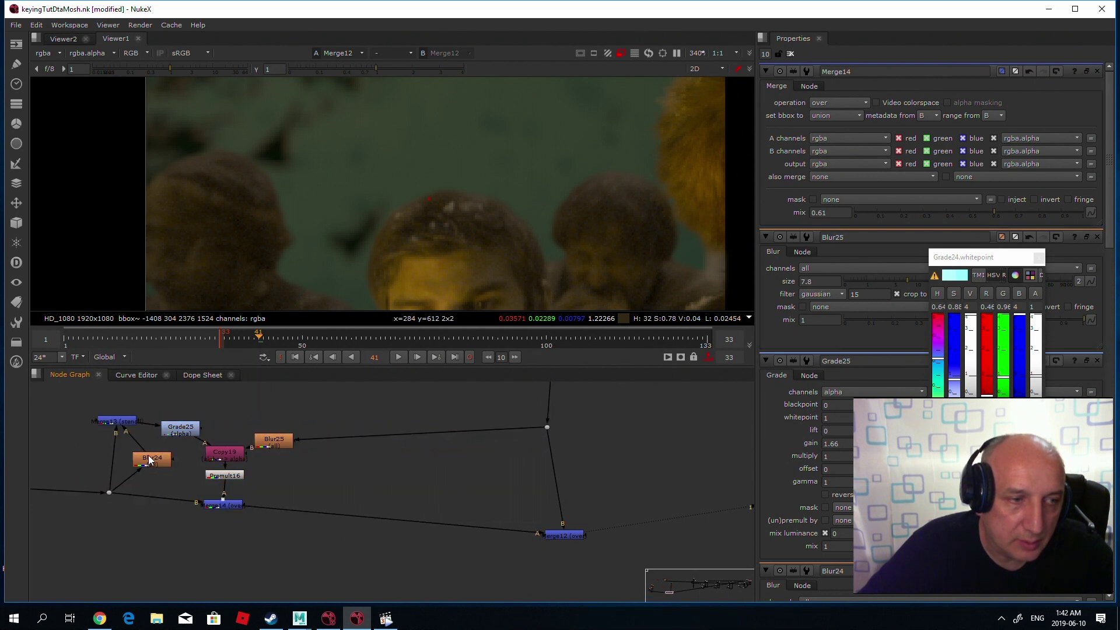
{"action": "double_click", "coordinate": [140, 460]}
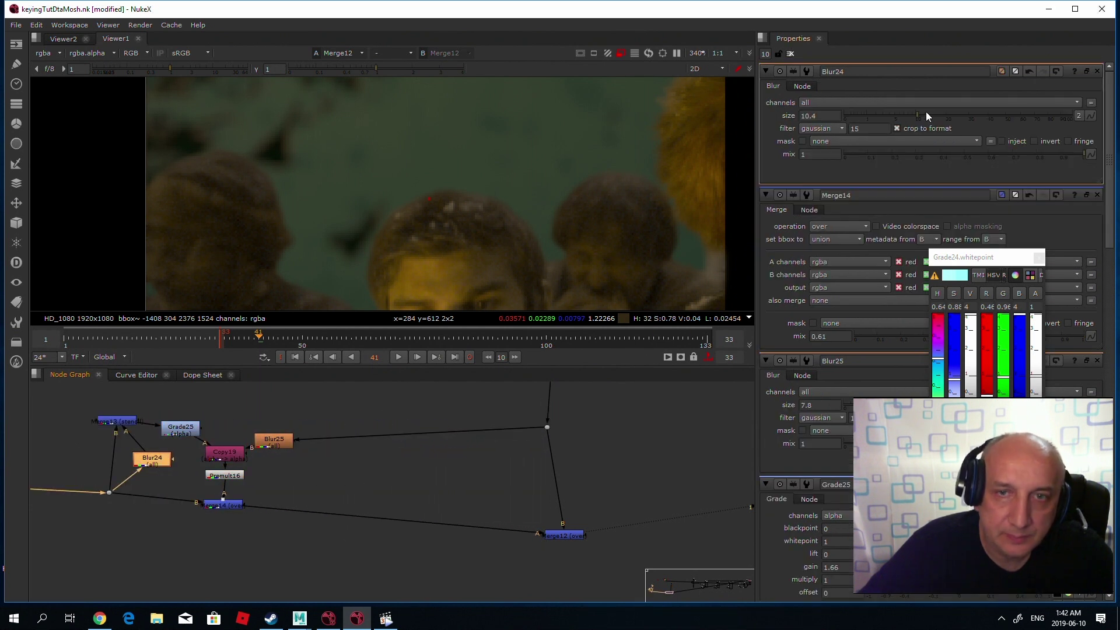
{"action": "left_click_drag", "start_coordinate": [926, 115], "coordinate": [1020, 119]}
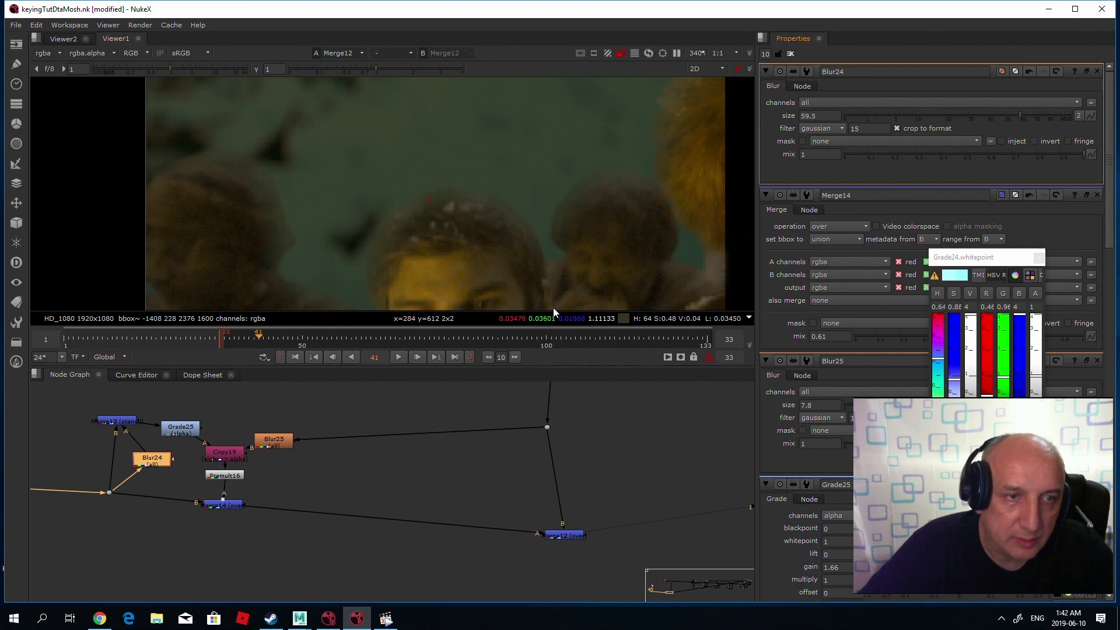
Step: Lower Merge14's mix to 0.245 and select the whole light-wrap node chain
{"action": "scroll", "coordinate": [384, 206], "scroll_direction": "down", "scroll_amount": 2}
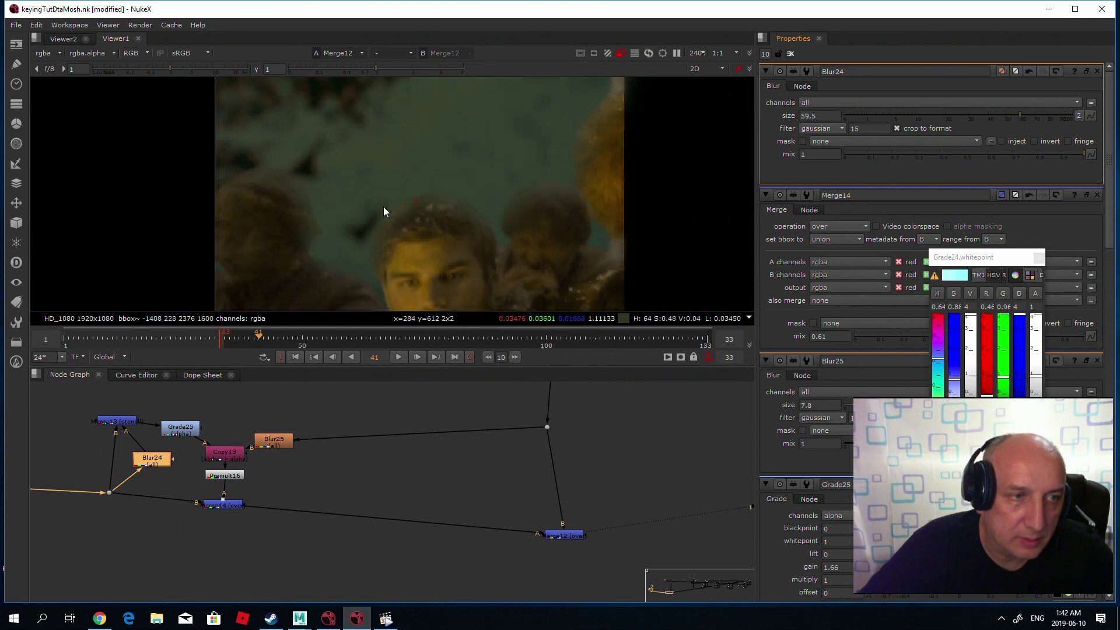
{"action": "double_click", "coordinate": [222, 503]}
{"action": "left_click_drag", "start_coordinate": [993, 213], "coordinate": [911, 215]}
{"action": "left_click_drag", "start_coordinate": [322, 555], "coordinate": [53, 394]}
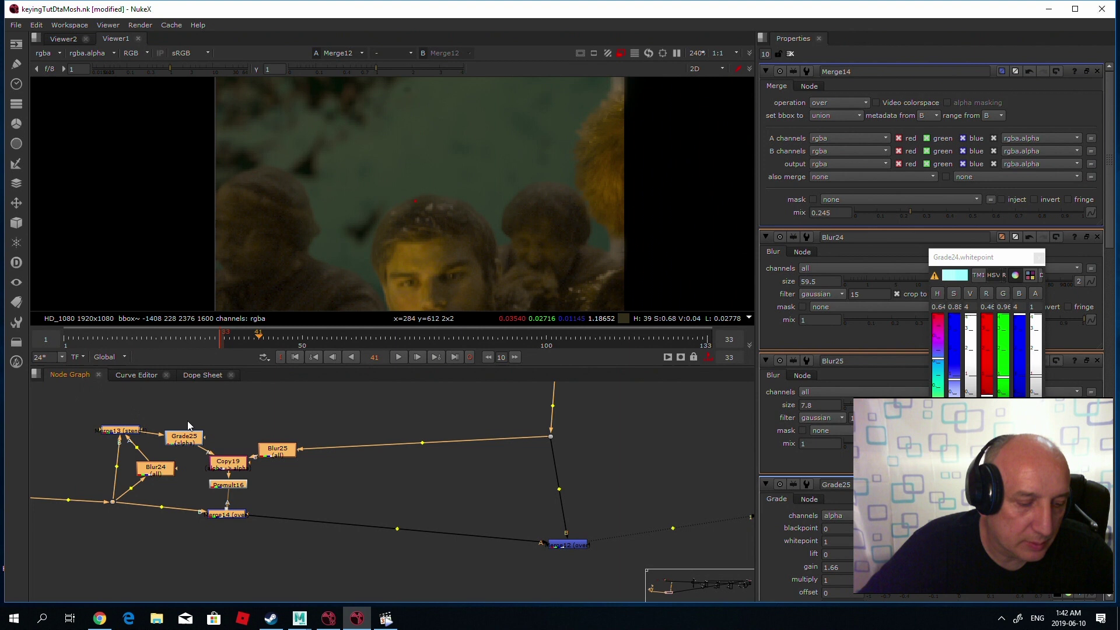
Step: Copy and paste the light-wrap chain, then feed the new Merge17 into Merge12's A input
{"action": "key", "text": "ctrl+c"}
{"action": "left_click", "coordinate": [408, 495]}
{"action": "key", "text": "ctrl+v"}
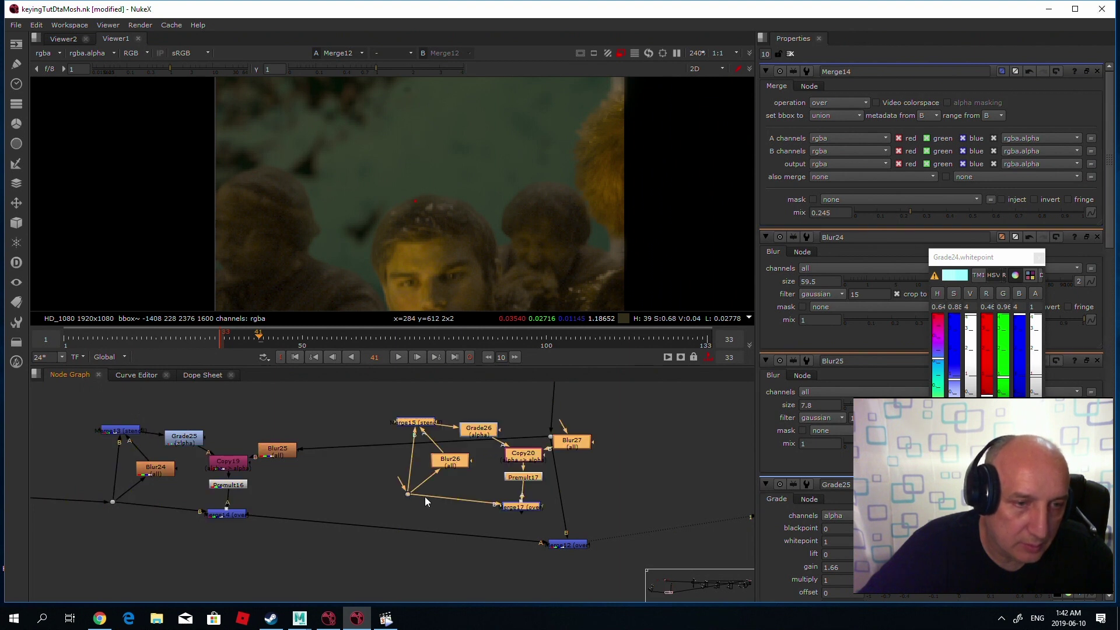
{"action": "left_click_drag", "start_coordinate": [407, 494], "coordinate": [362, 524]}
{"action": "left_click", "coordinate": [509, 549]}
{"action": "left_click_drag", "start_coordinate": [575, 546], "coordinate": [480, 540]}
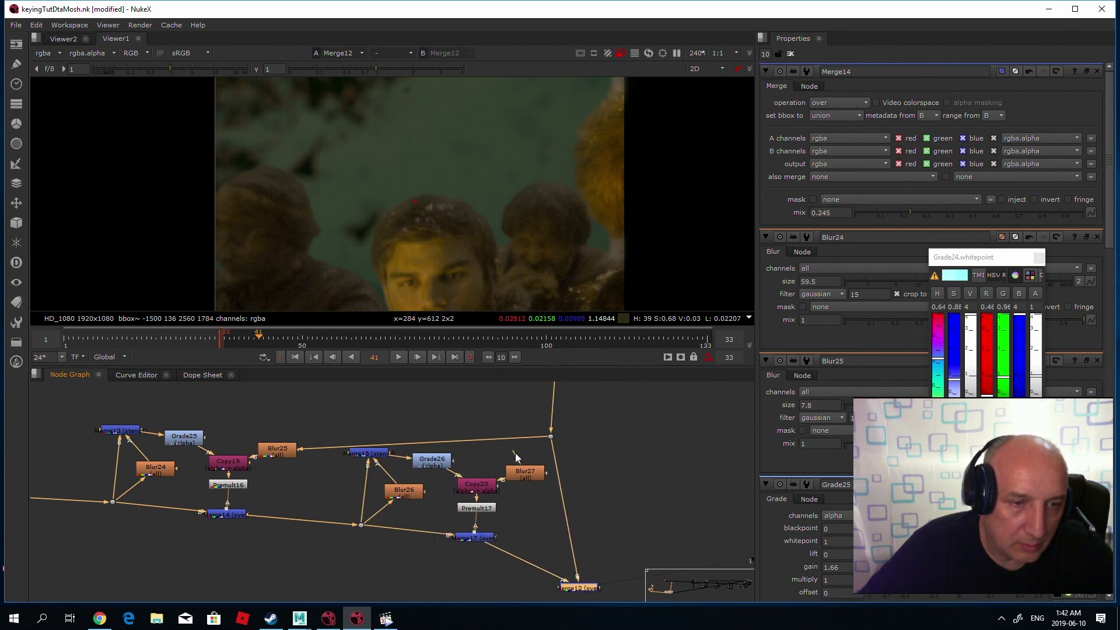
{"action": "left_click_drag", "start_coordinate": [514, 452], "coordinate": [557, 445]}
Step: Tidy the graph by aligning Merge17, Merge14, their feeding dots and Blur25
{"action": "scroll", "coordinate": [450, 471], "scroll_direction": "down", "scroll_amount": 3}
{"action": "scroll", "coordinate": [509, 513], "scroll_direction": "up", "scroll_amount": 2}
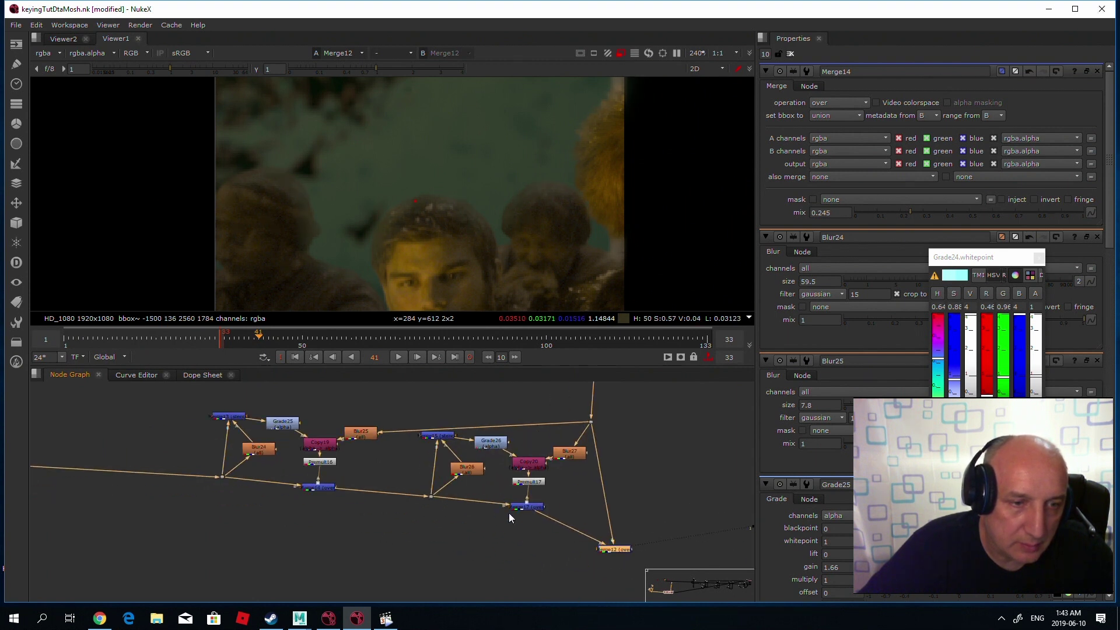
{"action": "left_click", "coordinate": [527, 508]}
{"action": "left_click_drag", "start_coordinate": [527, 513], "coordinate": [520, 538]}
{"action": "left_click_drag", "start_coordinate": [430, 497], "coordinate": [429, 533]}
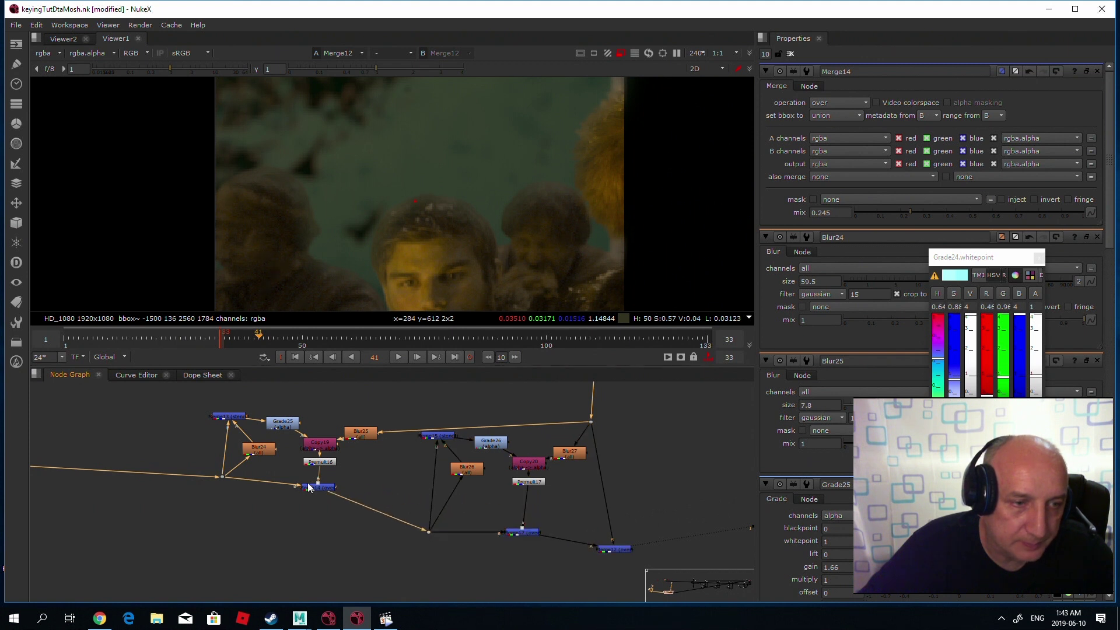
{"action": "left_click_drag", "start_coordinate": [318, 488], "coordinate": [320, 495]}
{"action": "left_click_drag", "start_coordinate": [222, 477], "coordinate": [221, 518]}
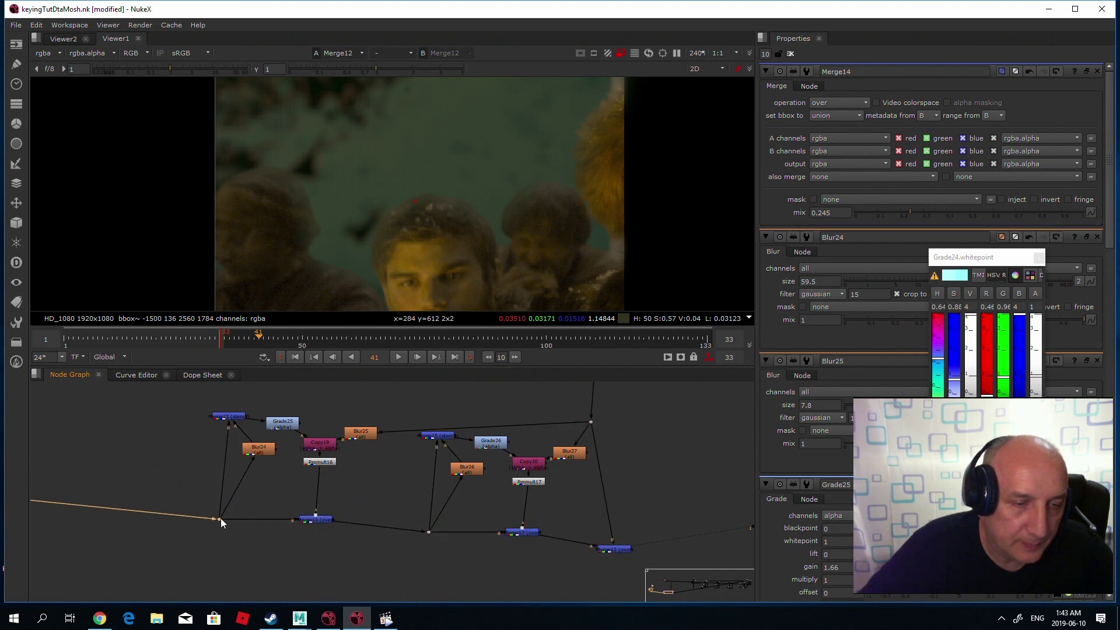
{"action": "scroll", "coordinate": [466, 448], "scroll_direction": "up", "scroll_amount": 2}
{"action": "left_click_drag", "start_coordinate": [318, 428], "coordinate": [311, 380]}
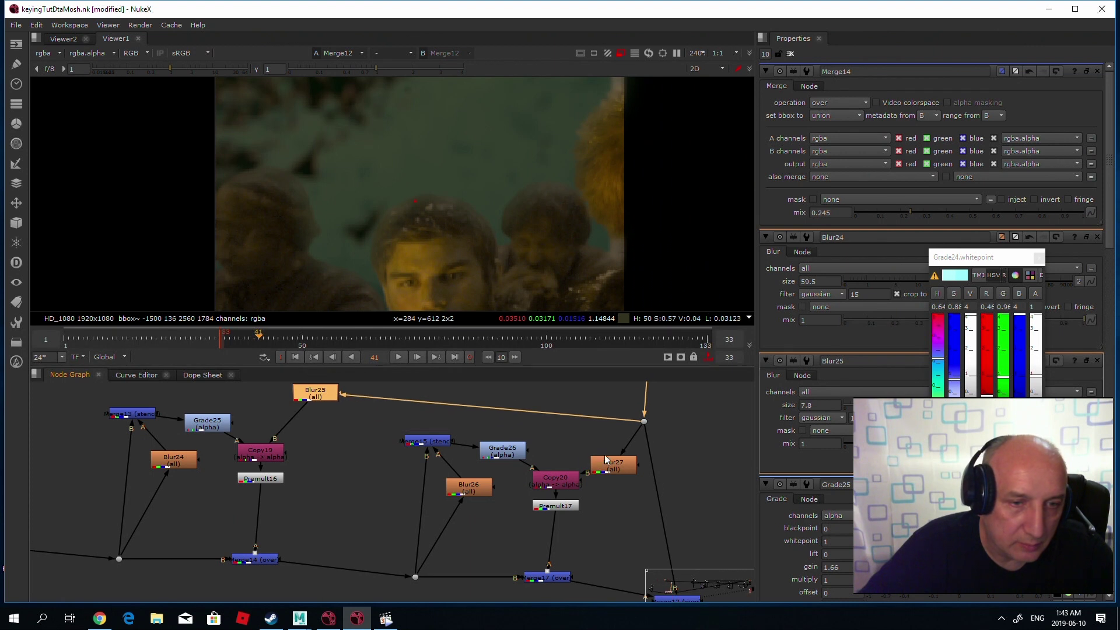
Step: View Merge15's alpha channel and shrink Blur26's size to 8.8
{"action": "double_click", "coordinate": [469, 488]}
{"action": "scroll", "coordinate": [463, 257], "scroll_direction": "up", "scroll_amount": 3}
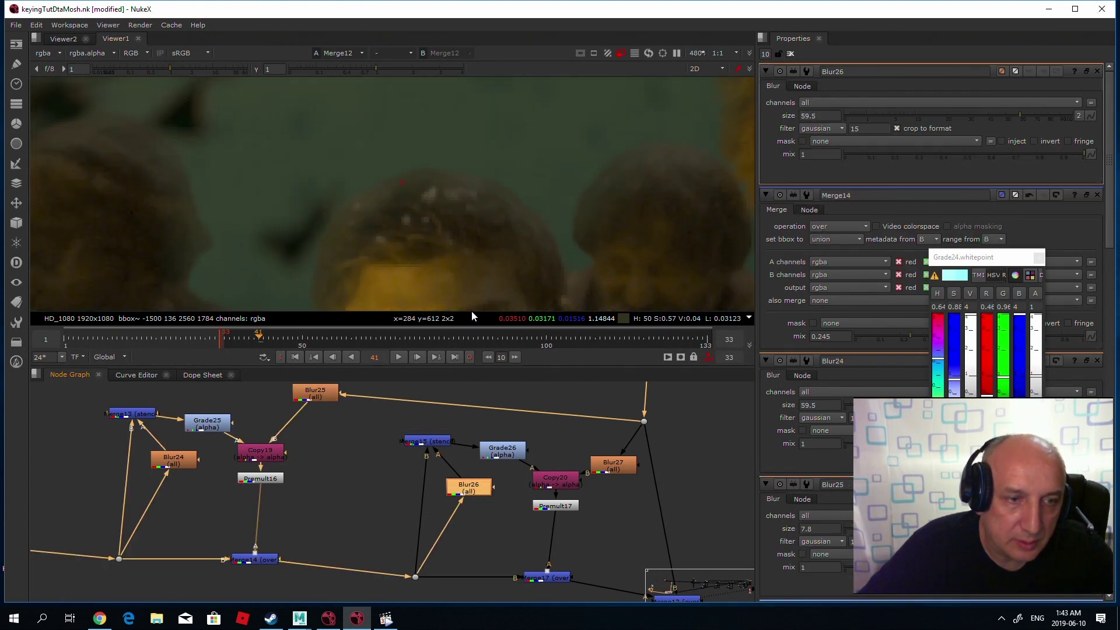
{"action": "left_click", "coordinate": [426, 439]}
{"action": "key", "text": "1"}
{"action": "key", "text": "a"}
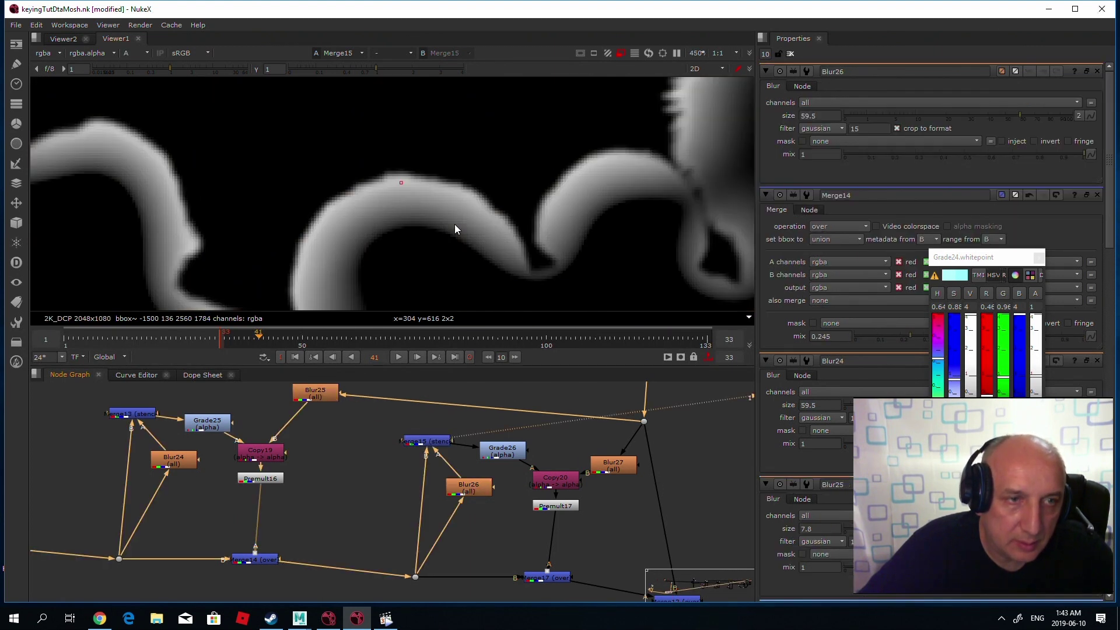
{"action": "left_click", "coordinate": [467, 487]}
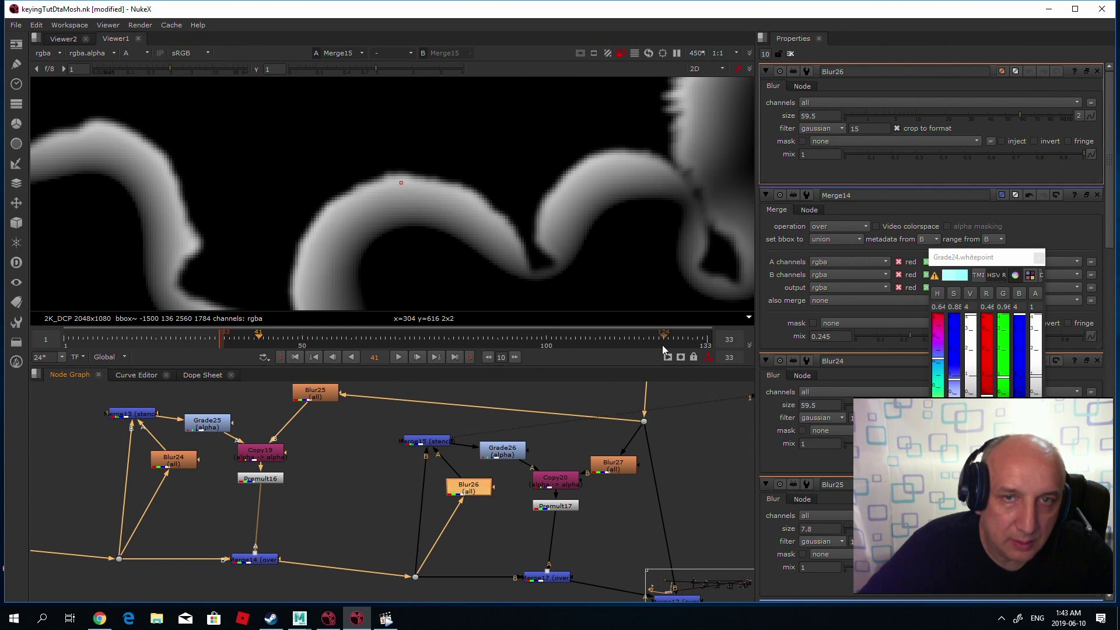
{"action": "left_click_drag", "start_coordinate": [1018, 116], "coordinate": [911, 119]}
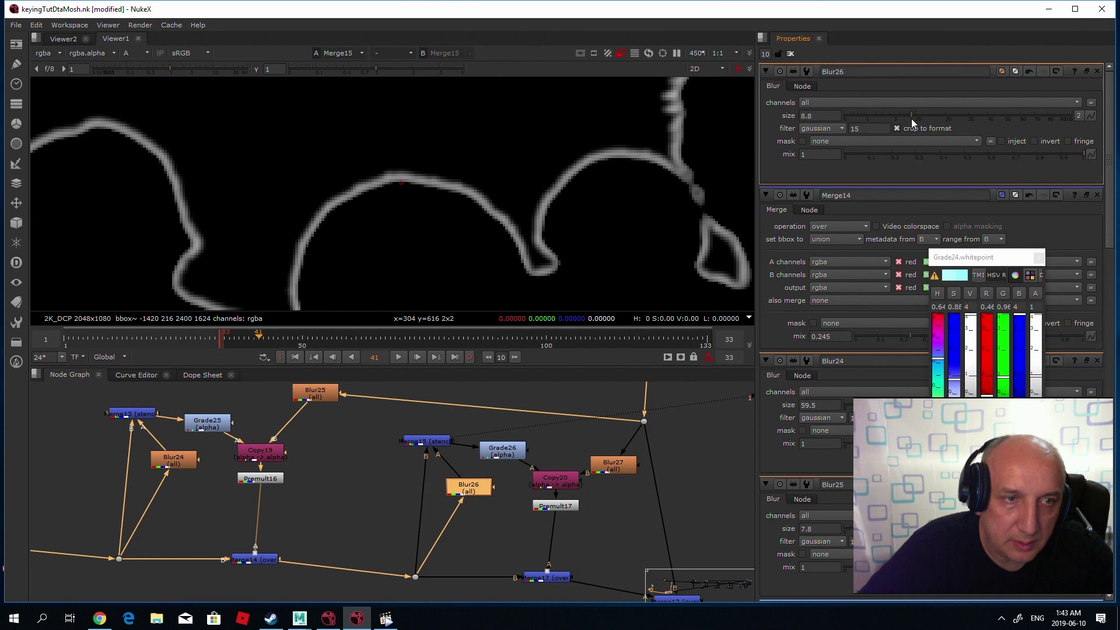
Step: Set Grade26's gain to 1.16 while viewing its output, then select Merge17
{"action": "scroll", "coordinate": [461, 409], "scroll_direction": "down", "scroll_amount": 3}
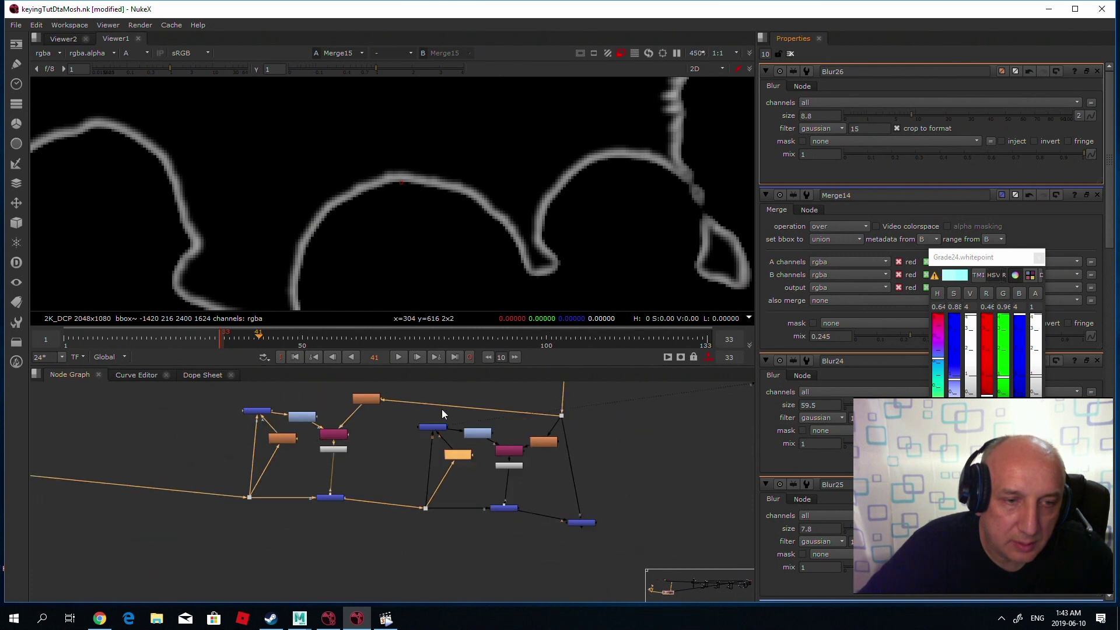
{"action": "left_click", "coordinate": [506, 509]}
{"action": "left_click", "coordinate": [482, 430]}
{"action": "double_click", "coordinate": [478, 433]}
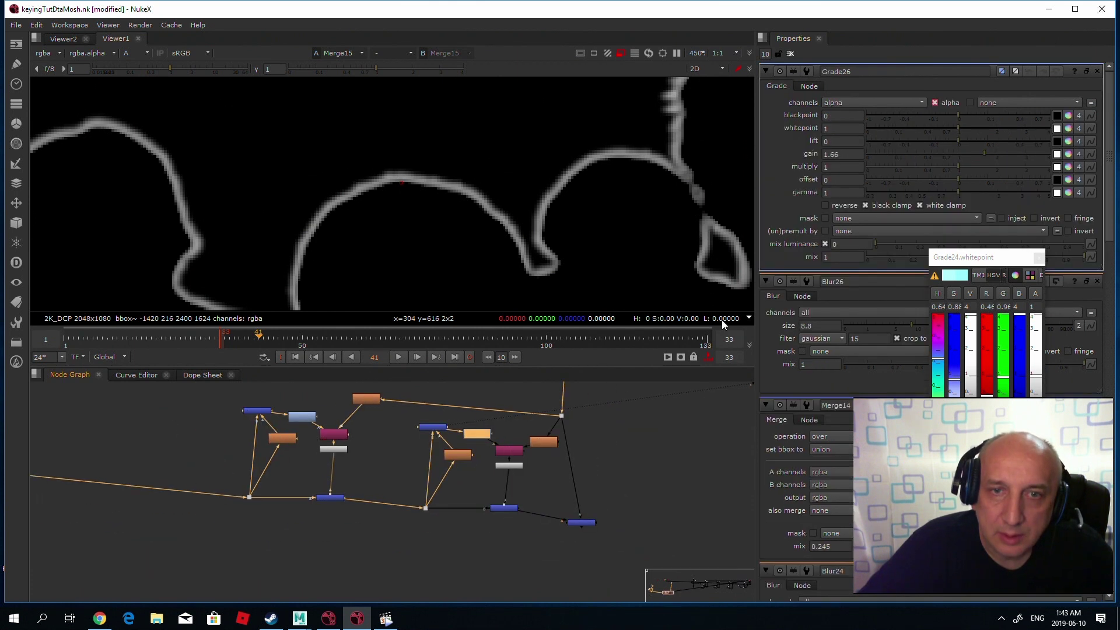
{"action": "left_click", "coordinate": [975, 153]}
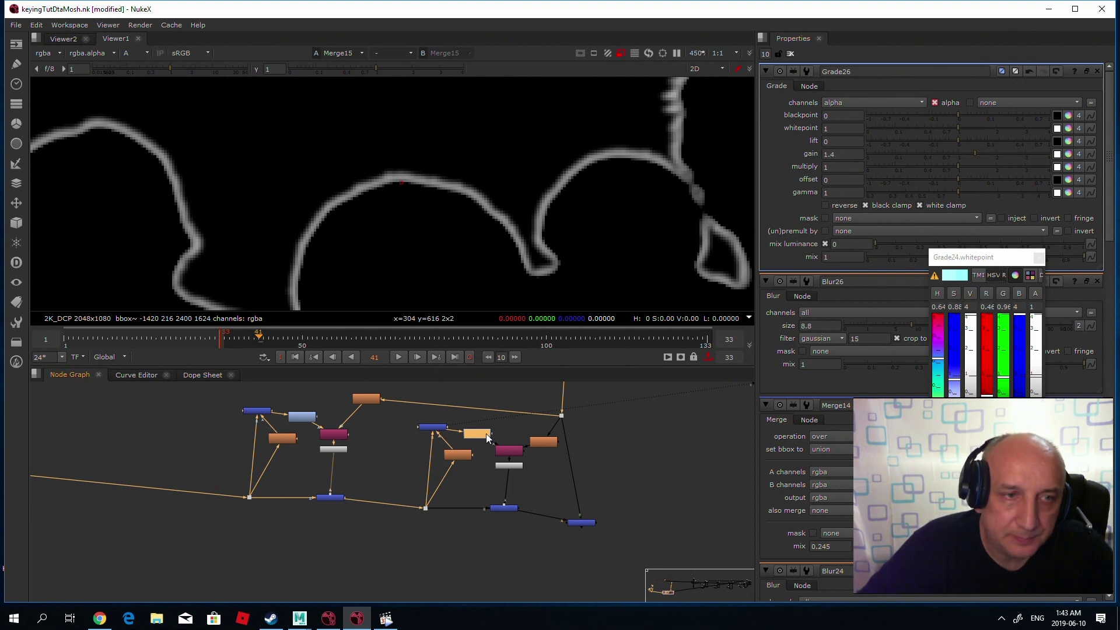
{"action": "key", "text": "1"}
{"action": "left_click", "coordinate": [972, 154]}
{"action": "left_click", "coordinate": [966, 155]}
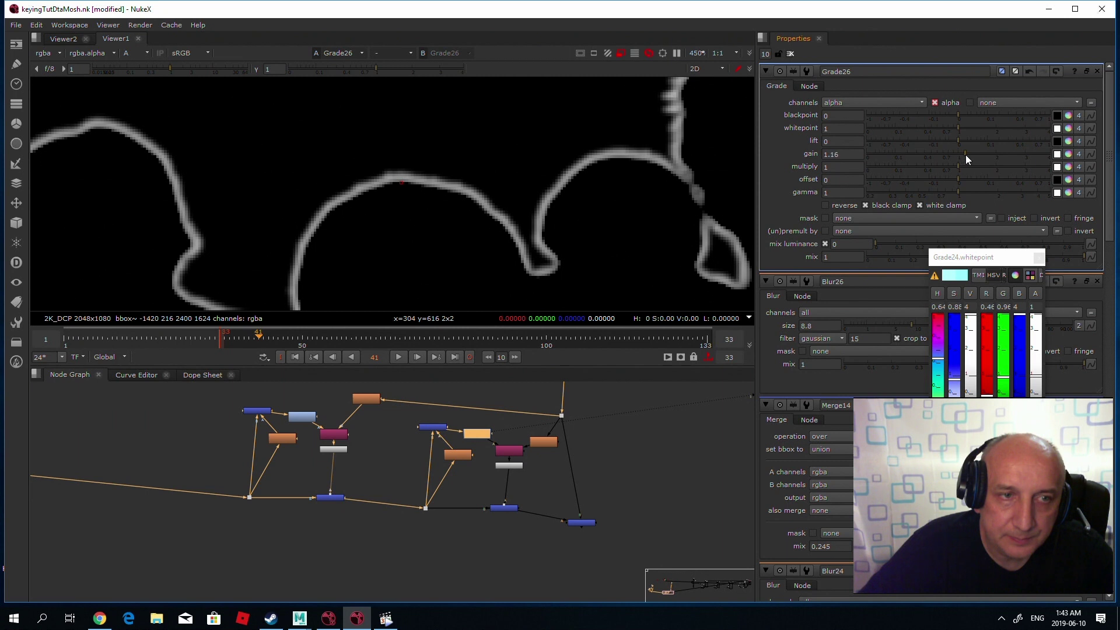
{"action": "left_click", "coordinate": [504, 508]}
Step: Show the final Merge12 composite in full colour and toggle Merge17 to compare
{"action": "key", "text": "1"}
{"action": "key", "text": "a"}
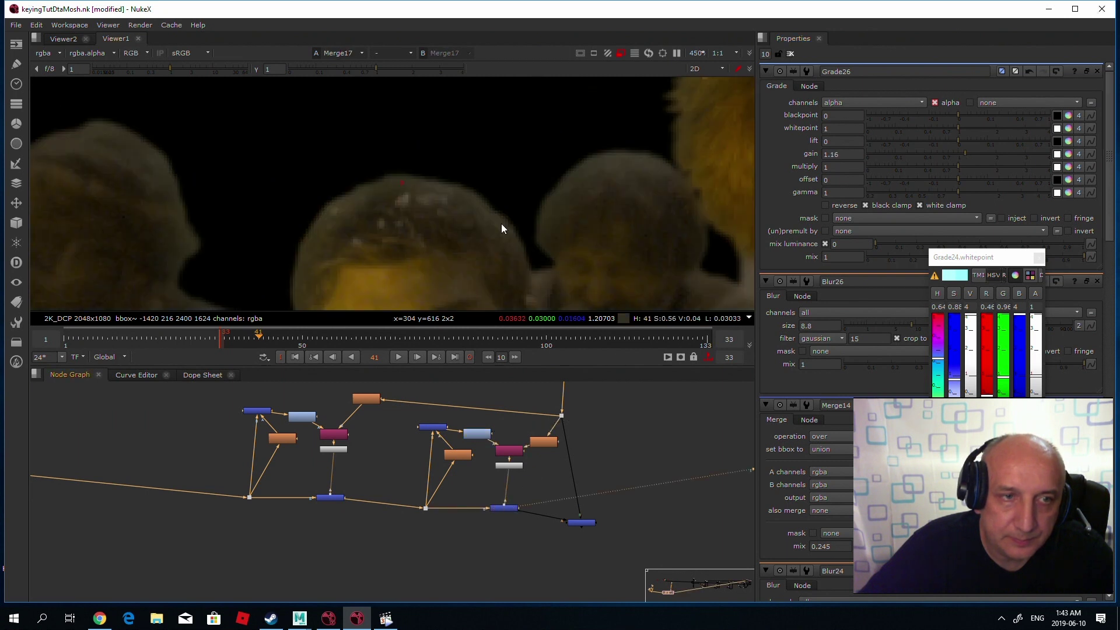
{"action": "left_click", "coordinate": [579, 521]}
{"action": "key", "text": "1"}
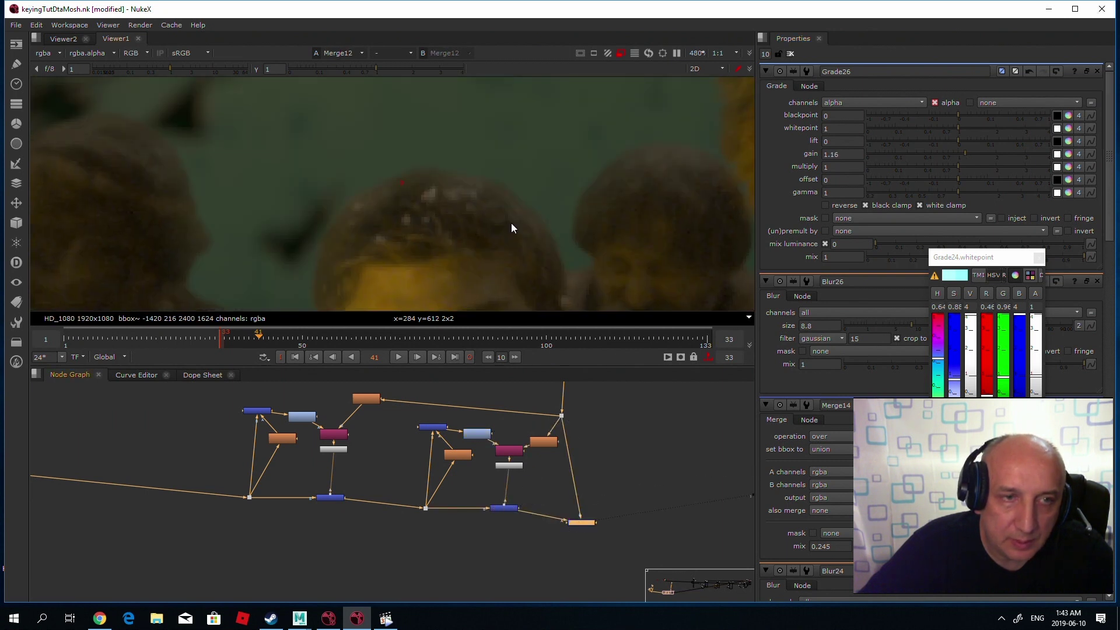
{"action": "scroll", "coordinate": [509, 501], "scroll_direction": "up", "scroll_amount": 3}
{"action": "scroll", "coordinate": [509, 502], "scroll_direction": "up", "scroll_amount": 1}
{"action": "left_click", "coordinate": [512, 498]}
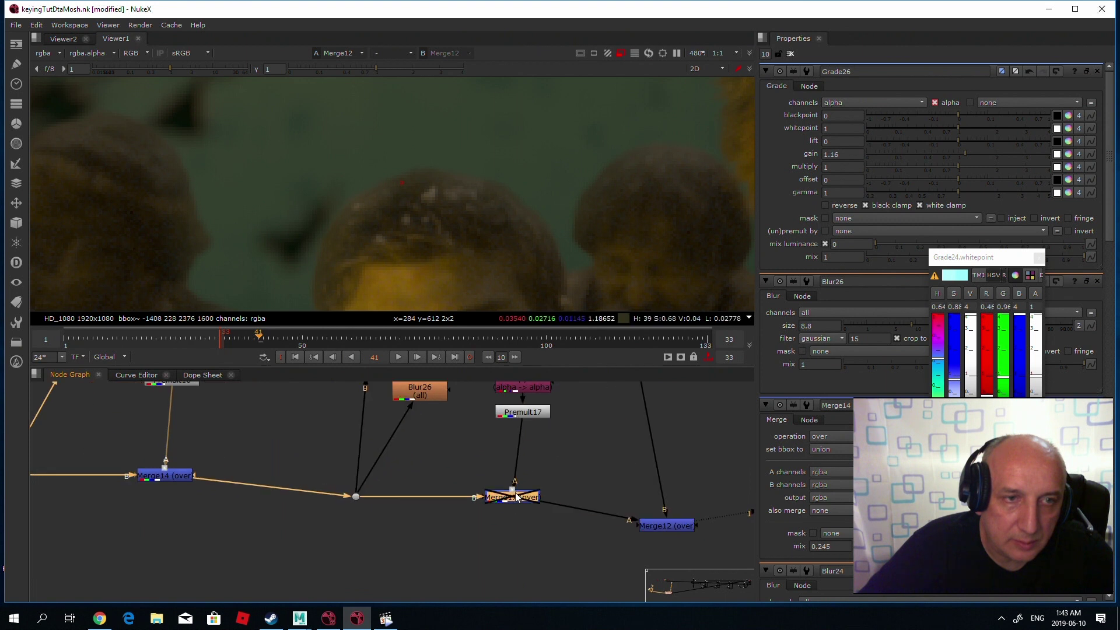
{"action": "key", "text": "d"}
{"action": "scroll", "coordinate": [514, 211], "scroll_direction": "up", "scroll_amount": 2}
{"action": "key", "text": "d"}
{"action": "key", "text": "d"}
{"action": "key", "text": "d"}
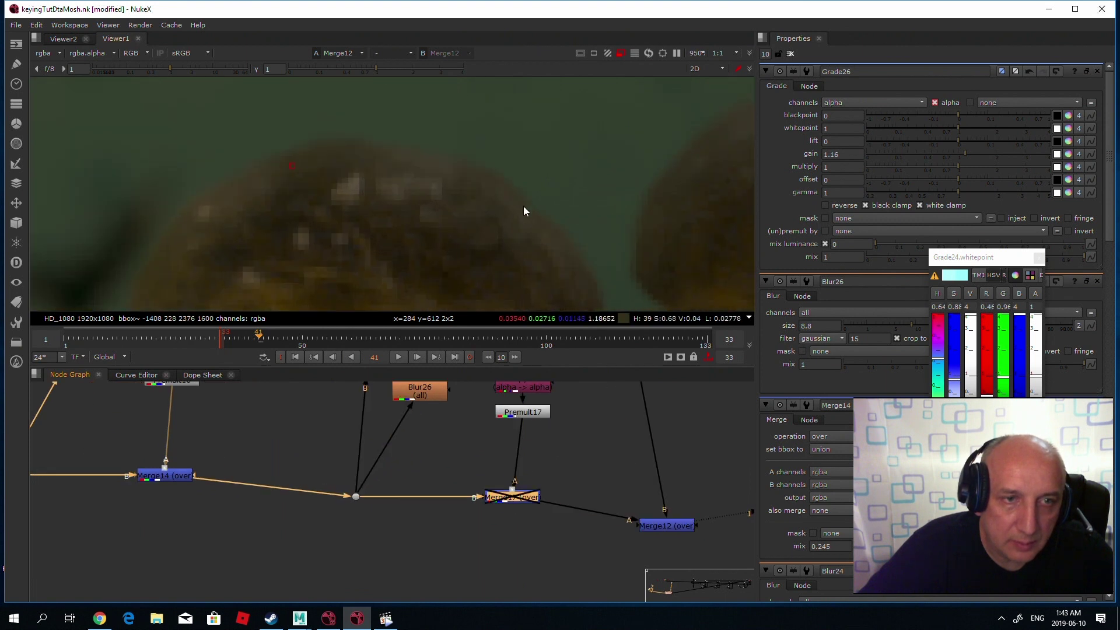
Step: Raise Merge17's mix to 0.585 and toggle it off and on to compare
{"action": "double_click", "coordinate": [513, 499]}
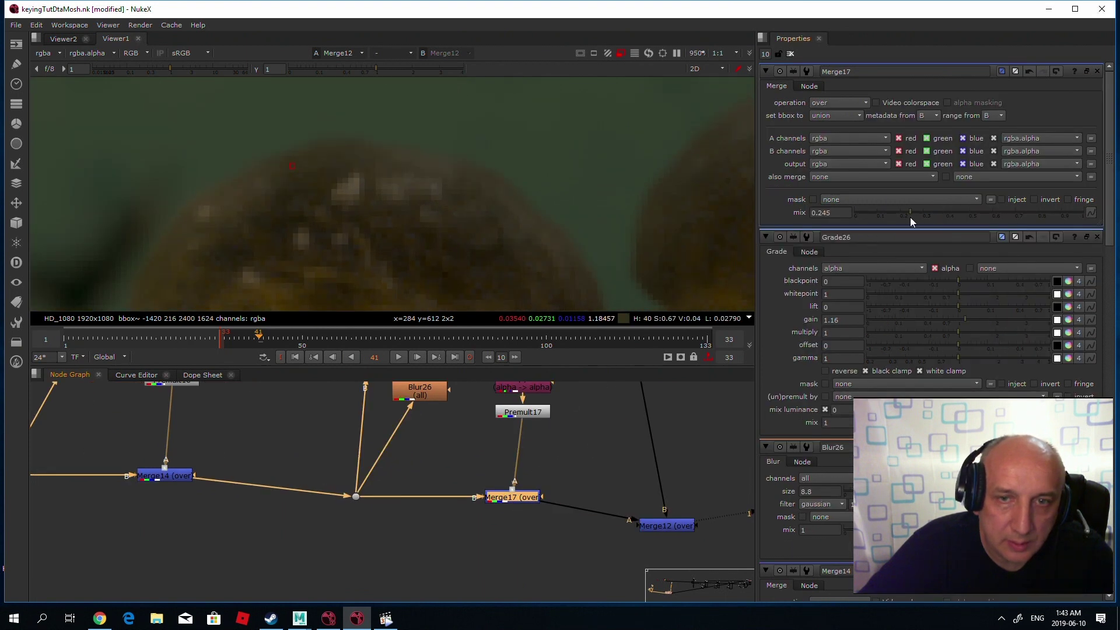
{"action": "left_click_drag", "start_coordinate": [911, 217], "coordinate": [995, 212]}
{"action": "key", "text": "d"}
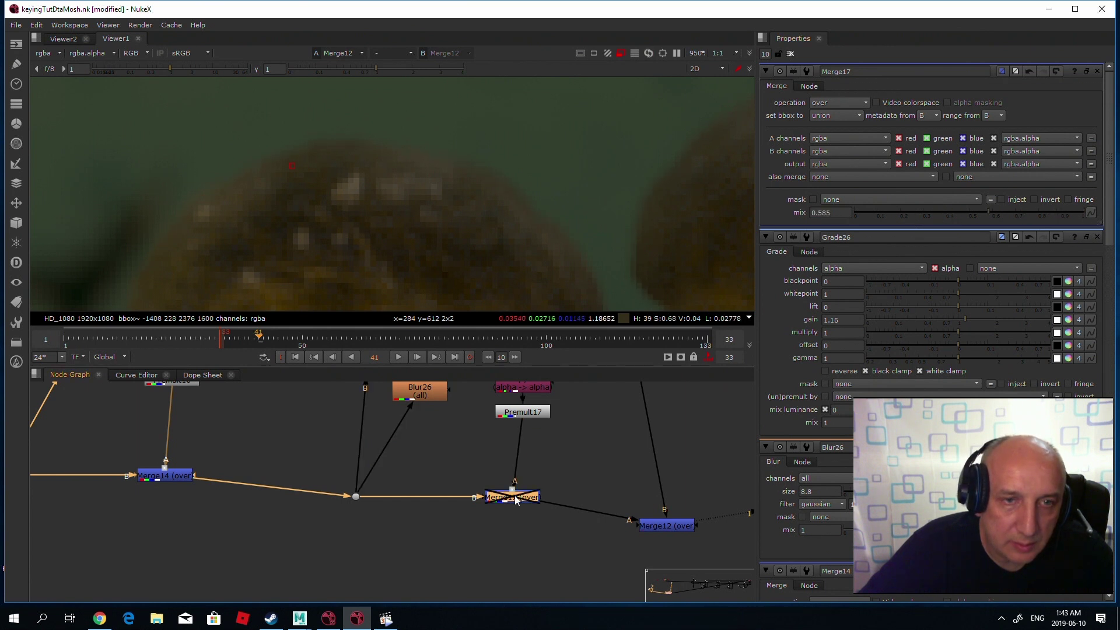
{"action": "key", "text": "d"}
{"action": "key", "text": "d"}
{"action": "key", "text": "d"}
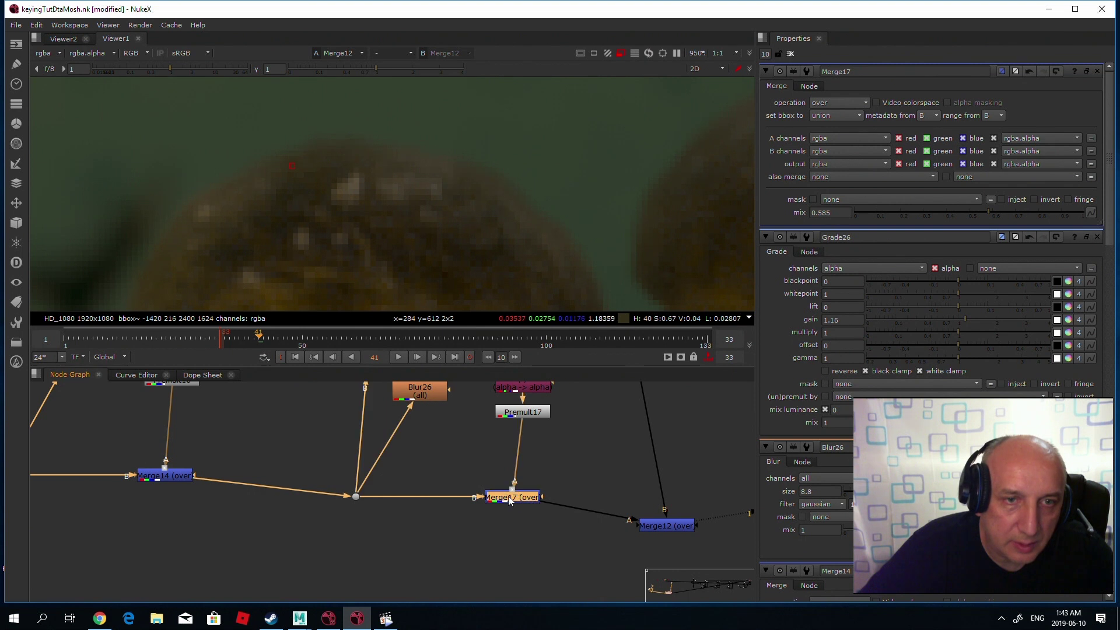
{"action": "key", "text": "d"}
{"action": "key", "text": "d"}
{"action": "left_click", "coordinate": [185, 477]}
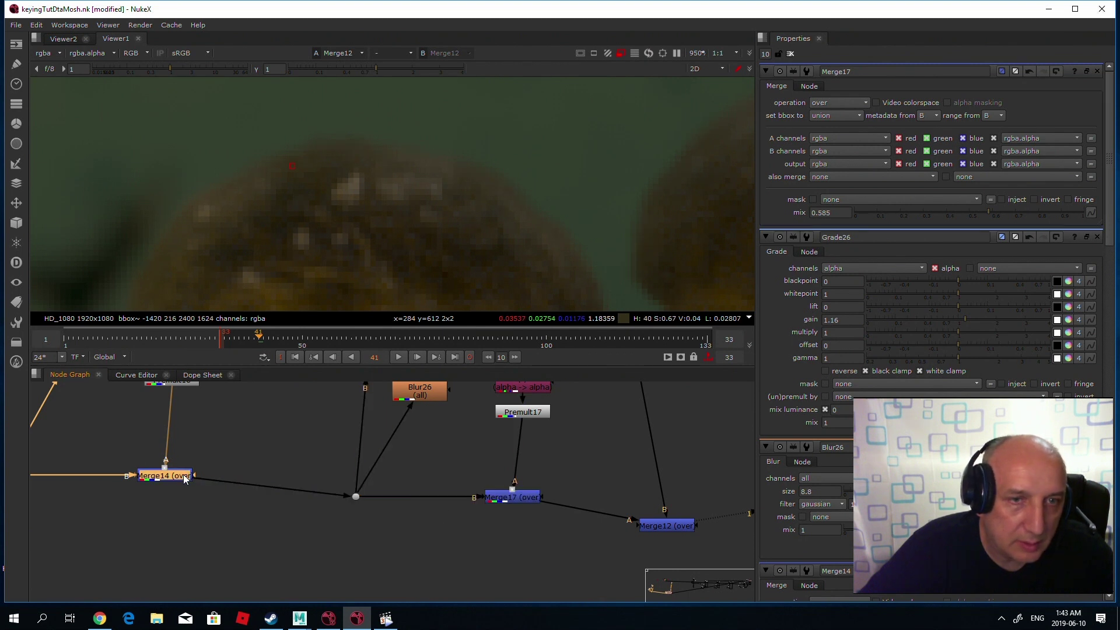
{"action": "key", "text": "d"}
{"action": "key", "text": "d"}
{"action": "key", "text": "d"}
{"action": "key", "text": "d"}
{"action": "key", "text": "d"}
{"action": "key", "text": "d"}
{"action": "key", "text": "d"}
{"action": "key", "text": "d"}
Step: Zoom and pan the viewer to inspect the actors' heads with the wrap applied
{"action": "scroll", "coordinate": [333, 185], "scroll_direction": "down", "scroll_amount": 2}
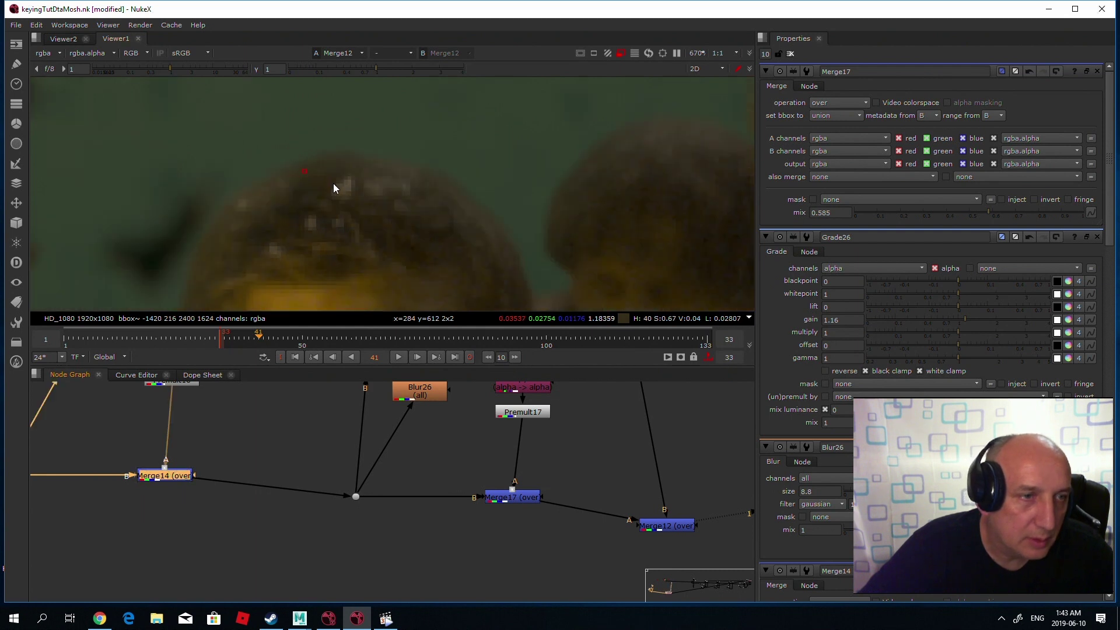
{"action": "scroll", "coordinate": [333, 183], "scroll_direction": "down", "scroll_amount": 4}
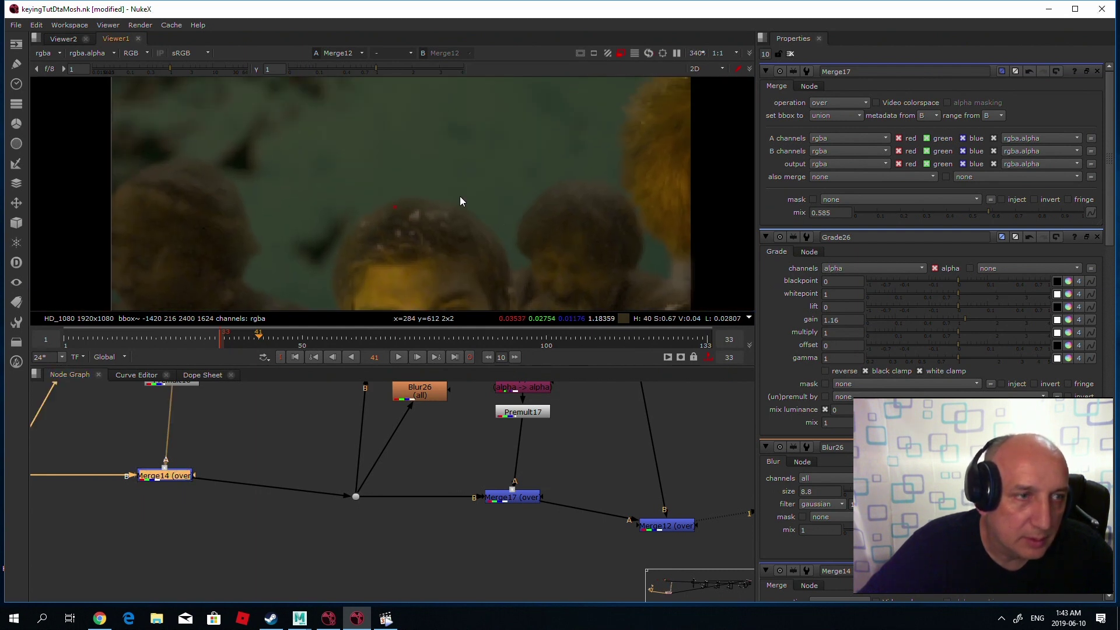
{"action": "middle_click_drag", "start_coordinate": [463, 199], "coordinate": [400, 174]}
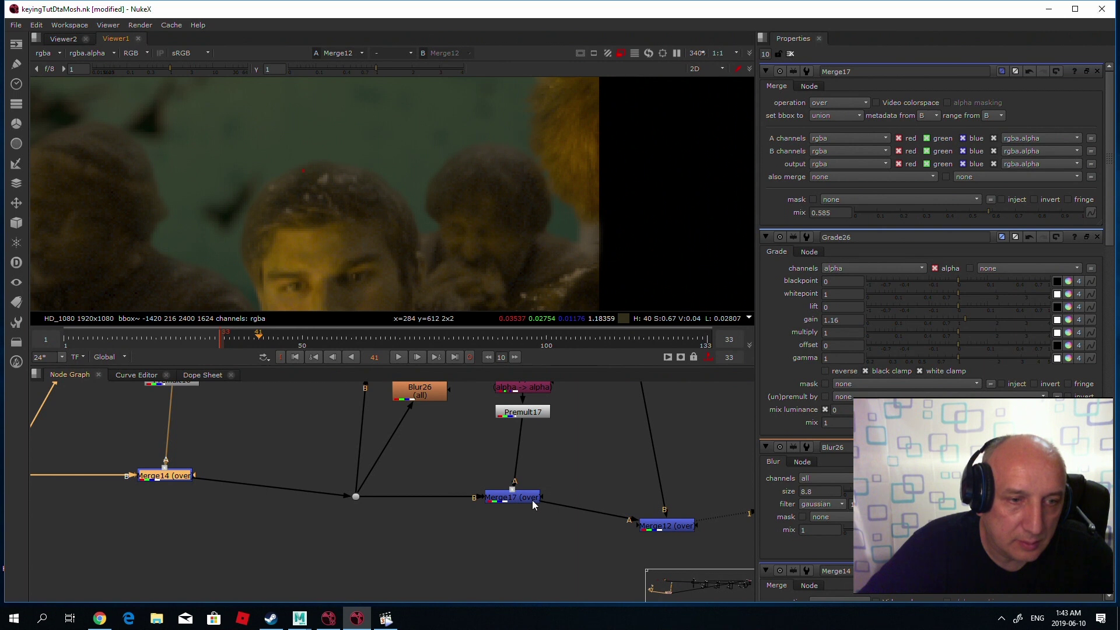
{"action": "scroll", "coordinate": [532, 500], "scroll_direction": "down", "scroll_amount": 4}
Step: Check Merge13's stencil result, then branch a new pipe off the matte Dot11 and view its alpha
{"action": "scroll", "coordinate": [317, 406], "scroll_direction": "up", "scroll_amount": 2}
{"action": "scroll", "coordinate": [357, 439], "scroll_direction": "down", "scroll_amount": 2}
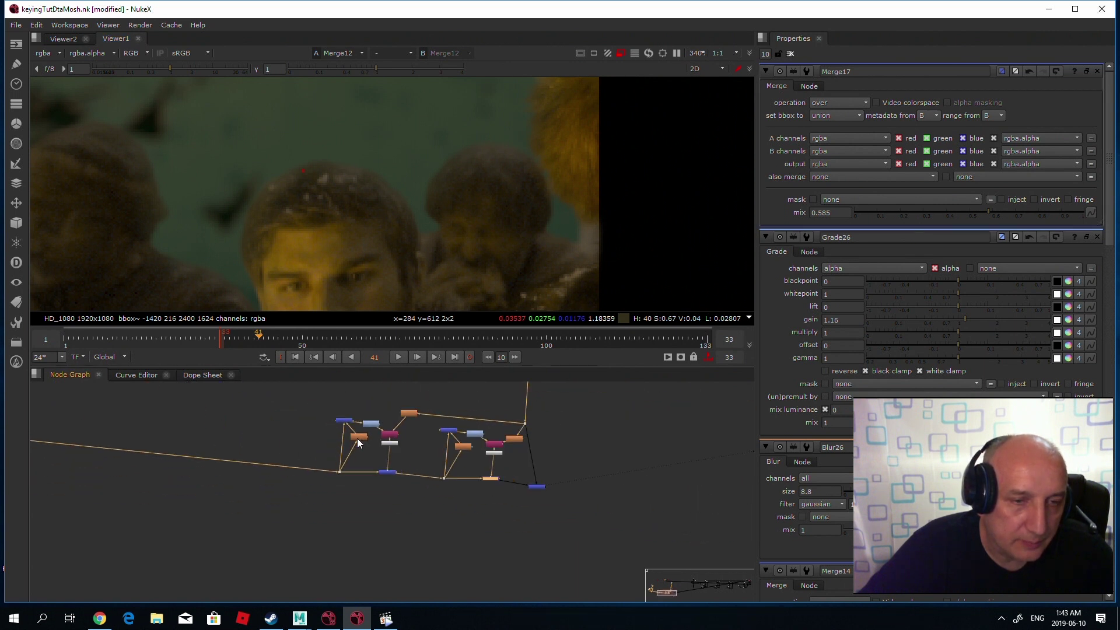
{"action": "scroll", "coordinate": [298, 420], "scroll_direction": "up", "scroll_amount": 5}
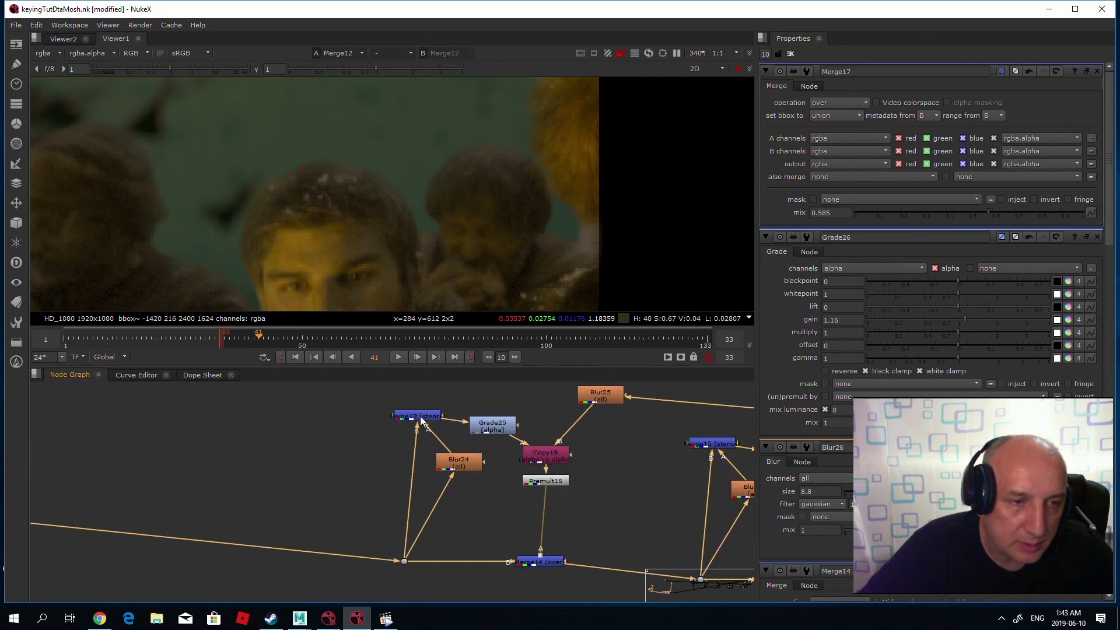
{"action": "left_click", "coordinate": [420, 416]}
{"action": "key", "text": "1"}
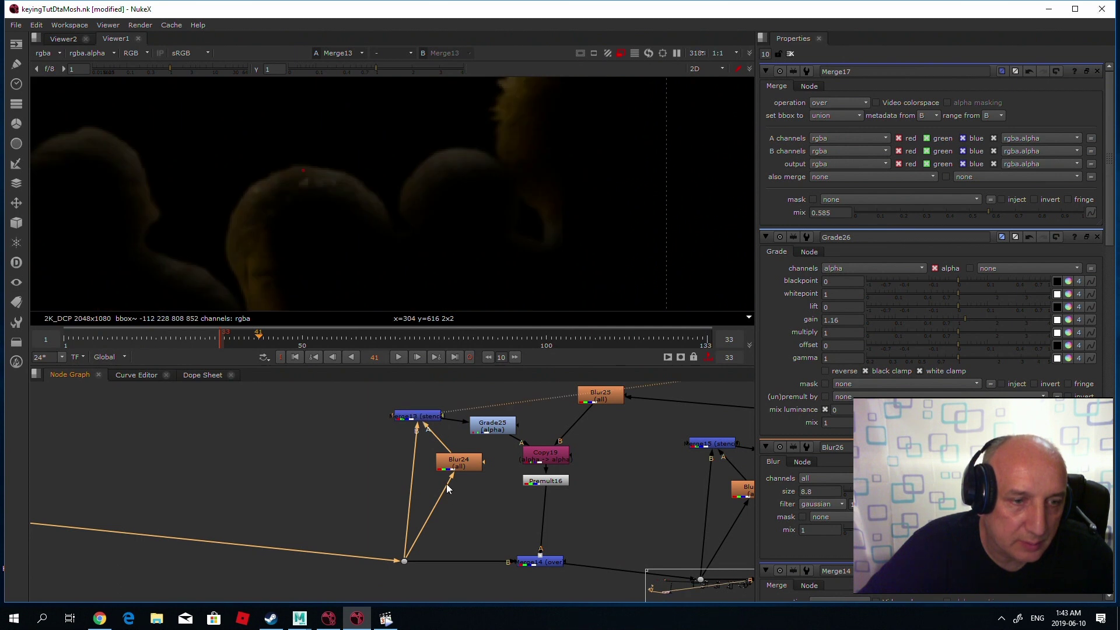
{"action": "left_click", "coordinate": [237, 459]}
{"action": "scroll", "coordinate": [341, 470], "scroll_direction": "down", "scroll_amount": 3}
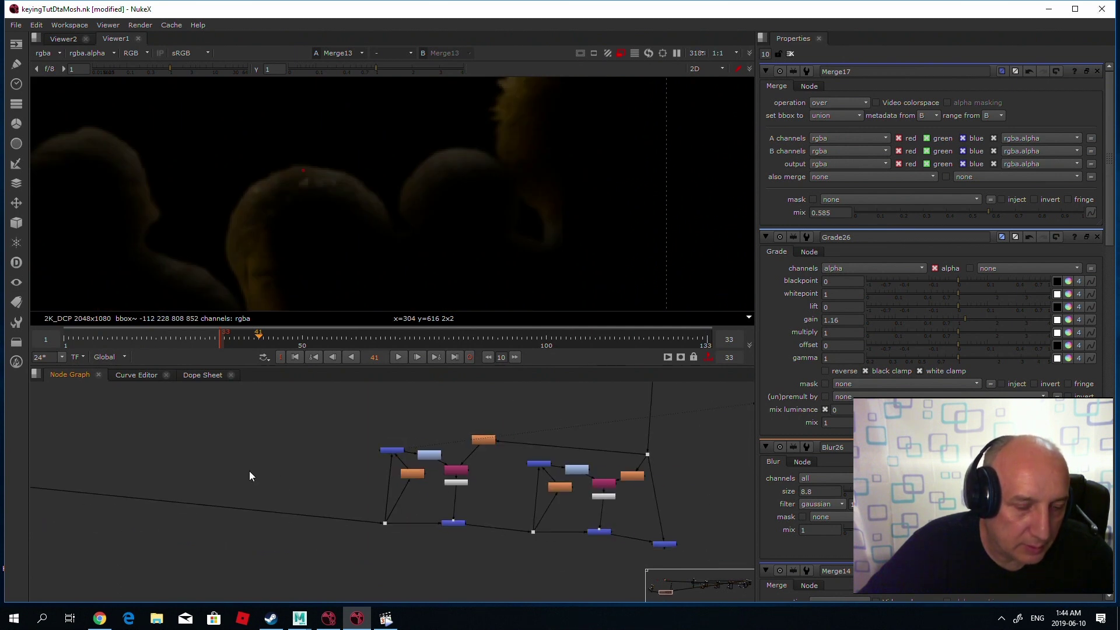
{"action": "left_click_drag", "start_coordinate": [249, 470], "coordinate": [250, 513]}
{"action": "key", "text": "1"}
{"action": "key", "text": "a"}
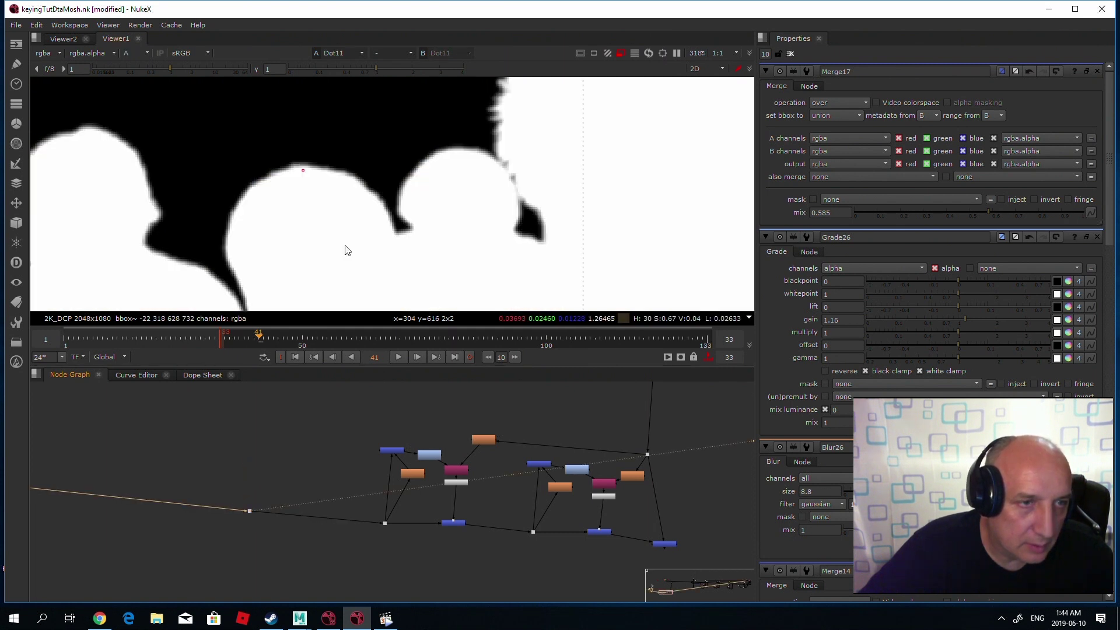
Step: Add Merge18 with its B input on the Dot and set its operation to stencil
{"action": "left_click", "coordinate": [254, 454]}
{"action": "key", "text": "m"}
{"action": "scroll", "coordinate": [261, 460], "scroll_direction": "up", "scroll_amount": 4}
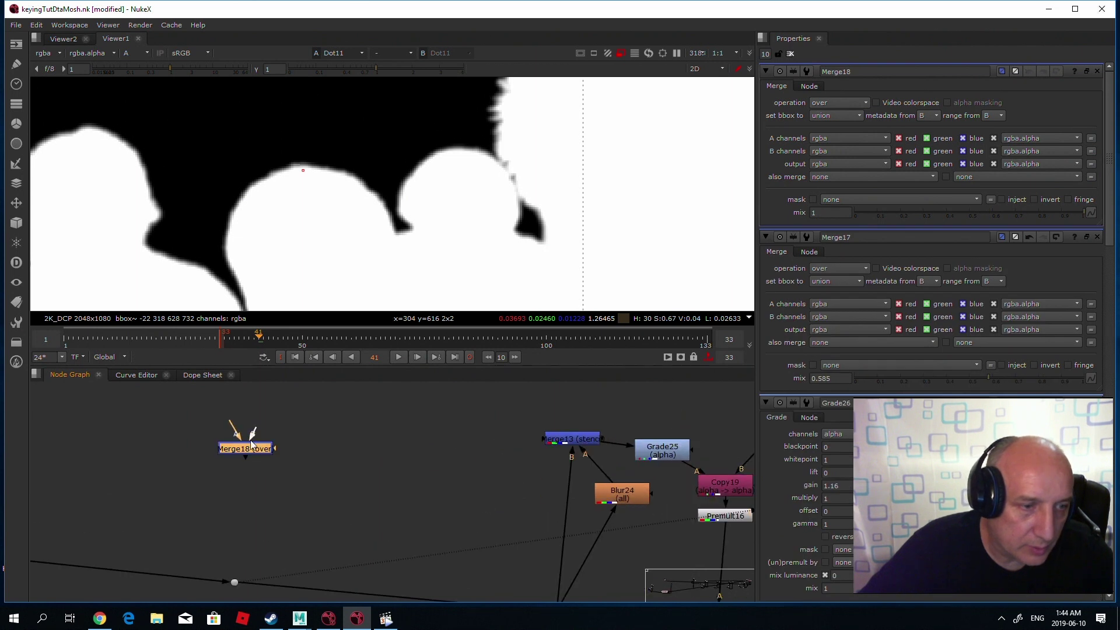
{"action": "left_click_drag", "start_coordinate": [250, 440], "coordinate": [237, 584]}
{"action": "left_click", "coordinate": [236, 583]}
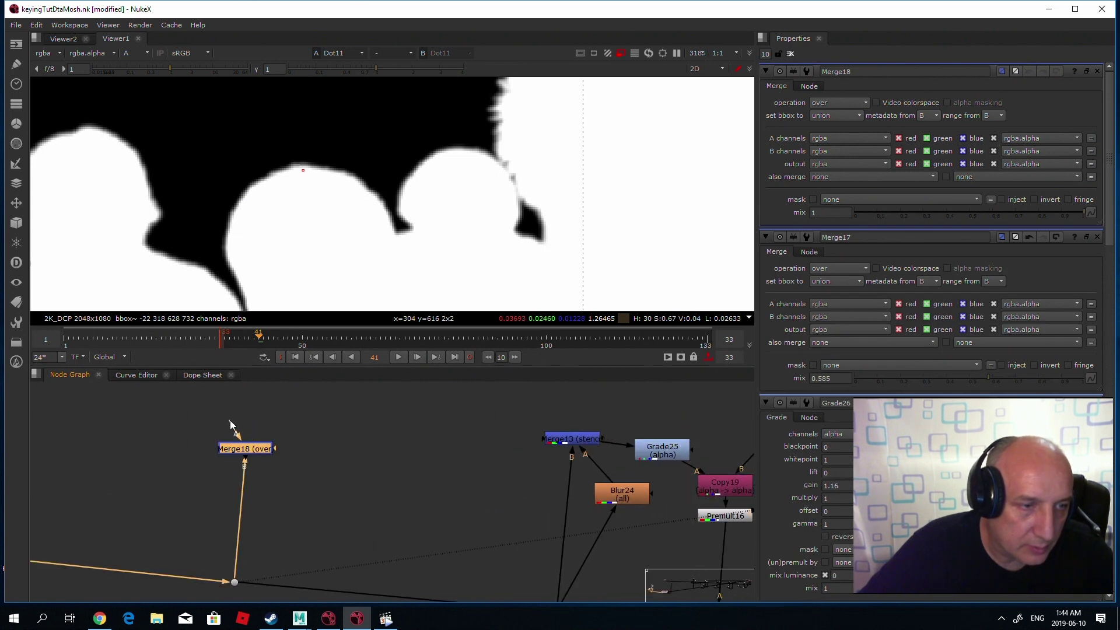
{"action": "left_click_drag", "start_coordinate": [247, 451], "coordinate": [236, 442]}
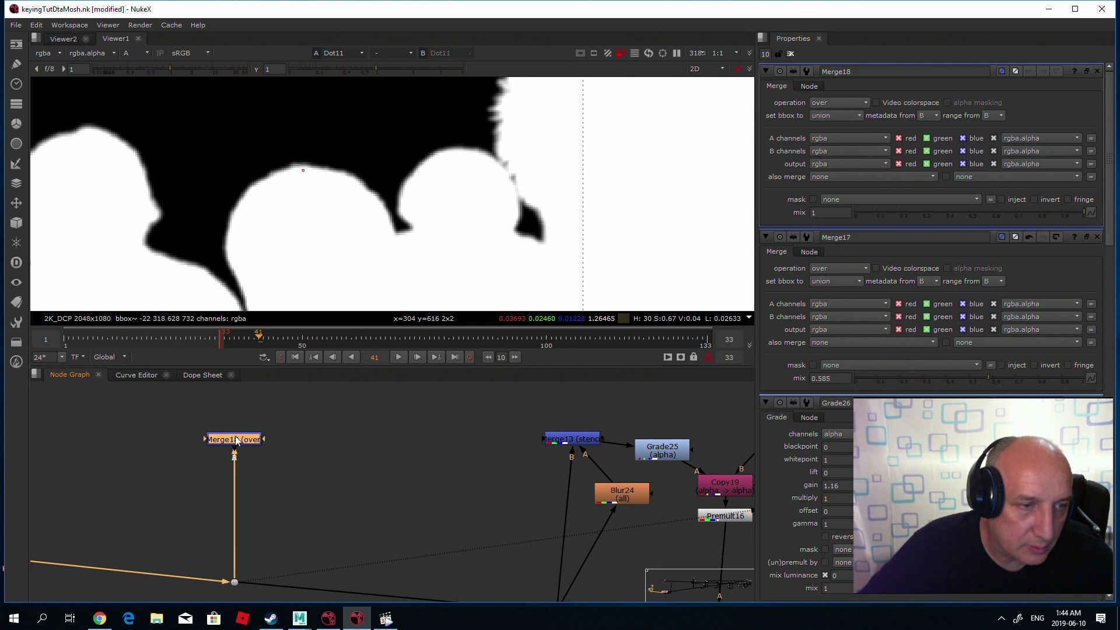
{"action": "key", "text": "1"}
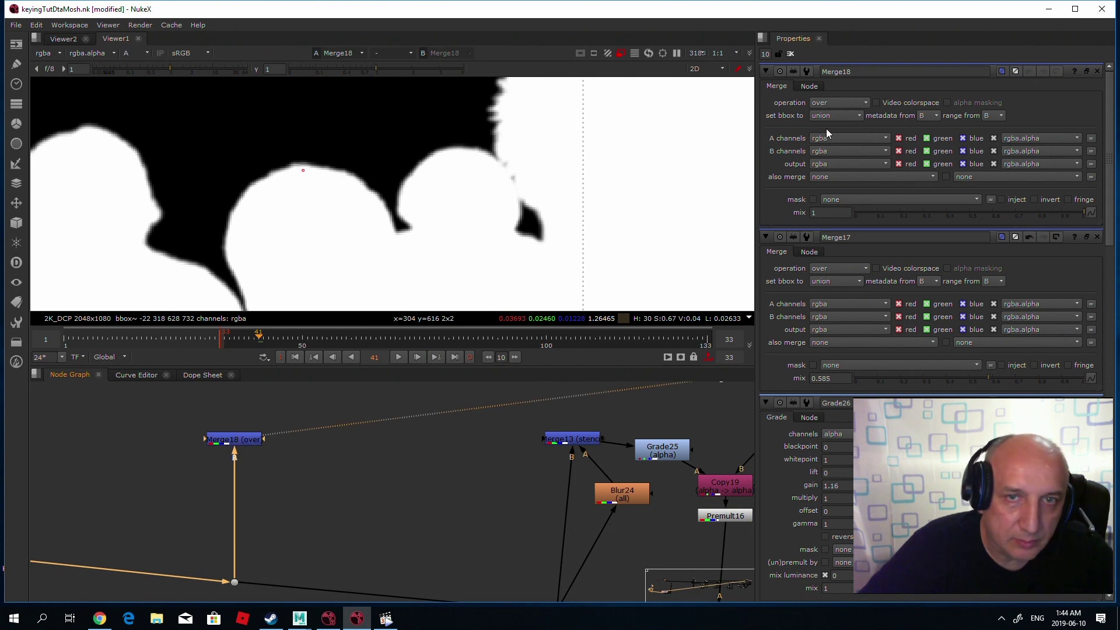
{"action": "left_click", "coordinate": [839, 103]}
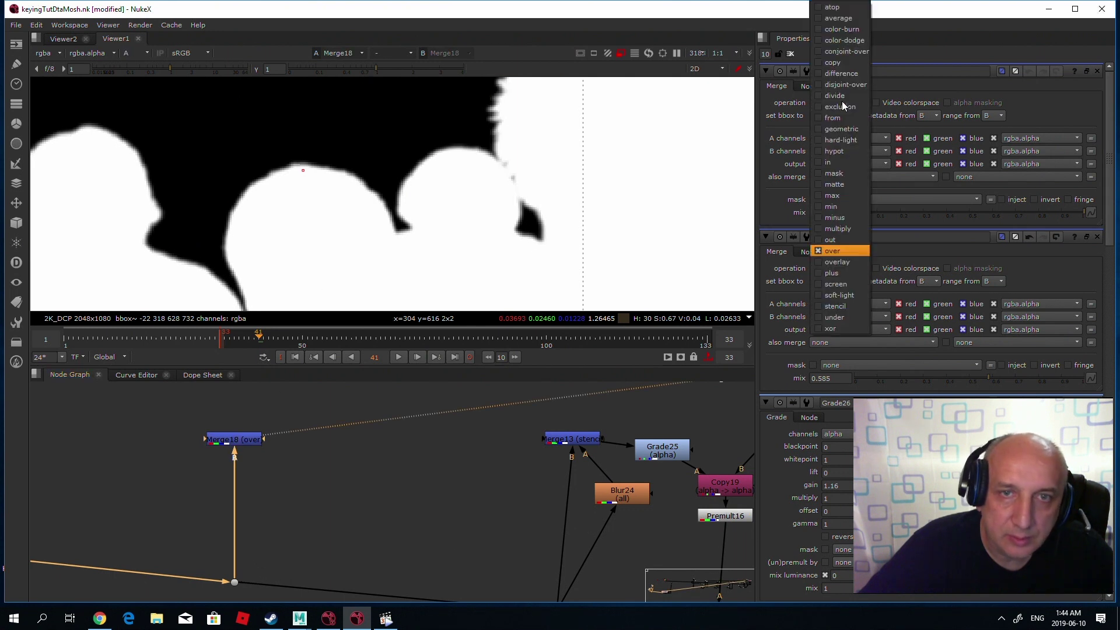
{"action": "left_click", "coordinate": [837, 307]}
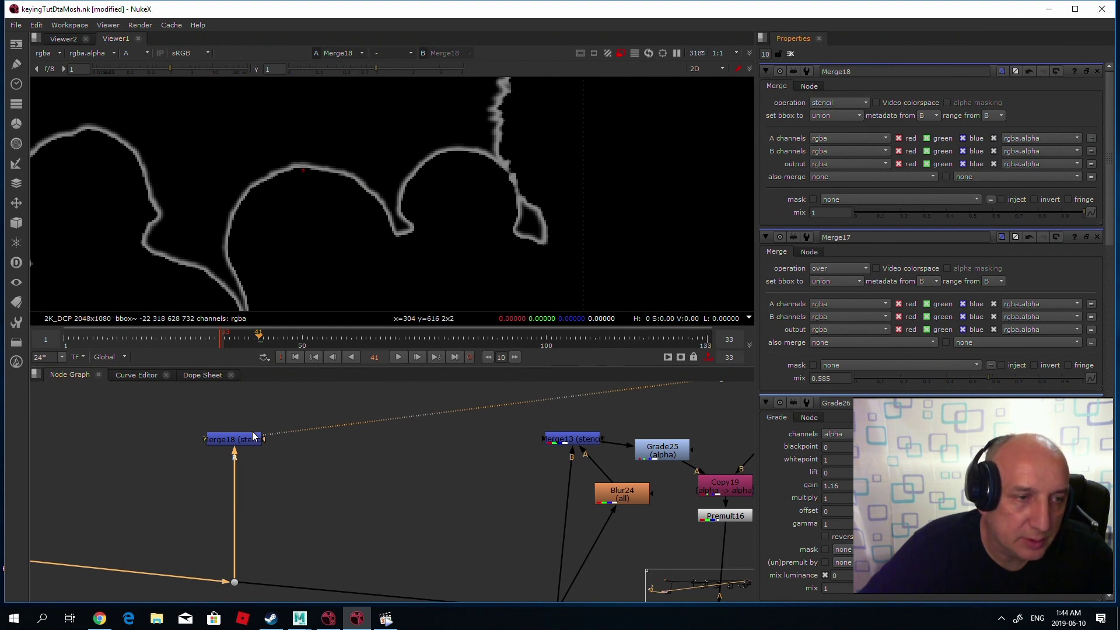
{"action": "left_click_drag", "start_coordinate": [252, 433], "coordinate": [242, 436]}
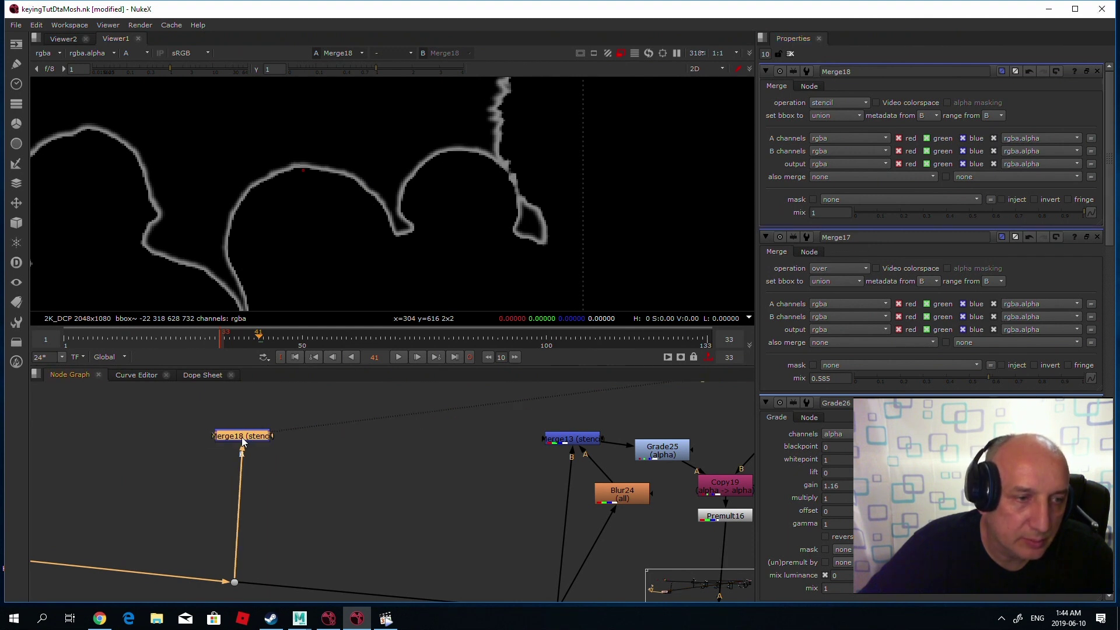
Step: Add Blur28 between the Dot and Merge18's A input and set its size to 28.5
{"action": "left_click", "coordinate": [269, 500]}
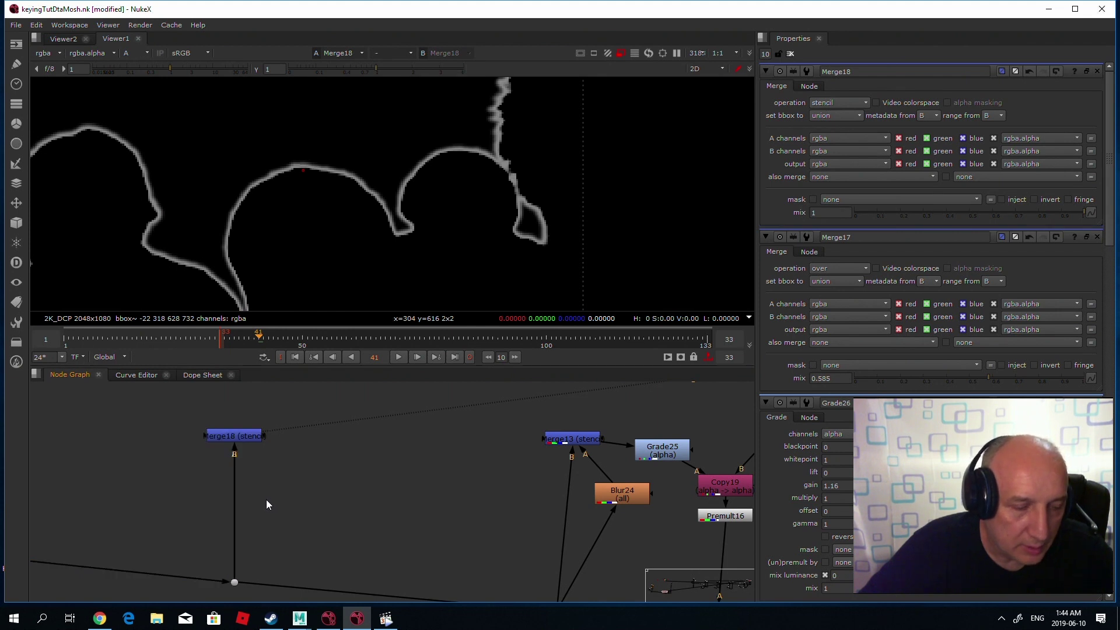
{"action": "key", "text": "b"}
{"action": "mouse_move", "coordinate": [258, 506]}
{"action": "left_mouse_down"}
{"action": "mouse_move", "coordinate": [243, 503]}
{"action": "mouse_move", "coordinate": [276, 508]}
{"action": "left_mouse_up"}
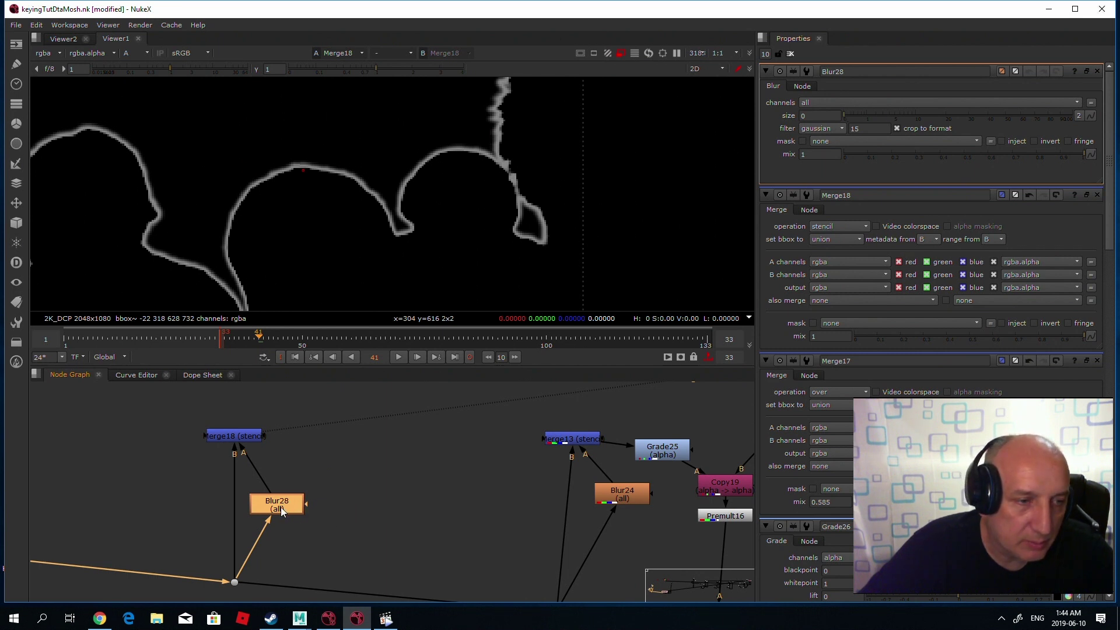
{"action": "key", "text": "ctrl"}
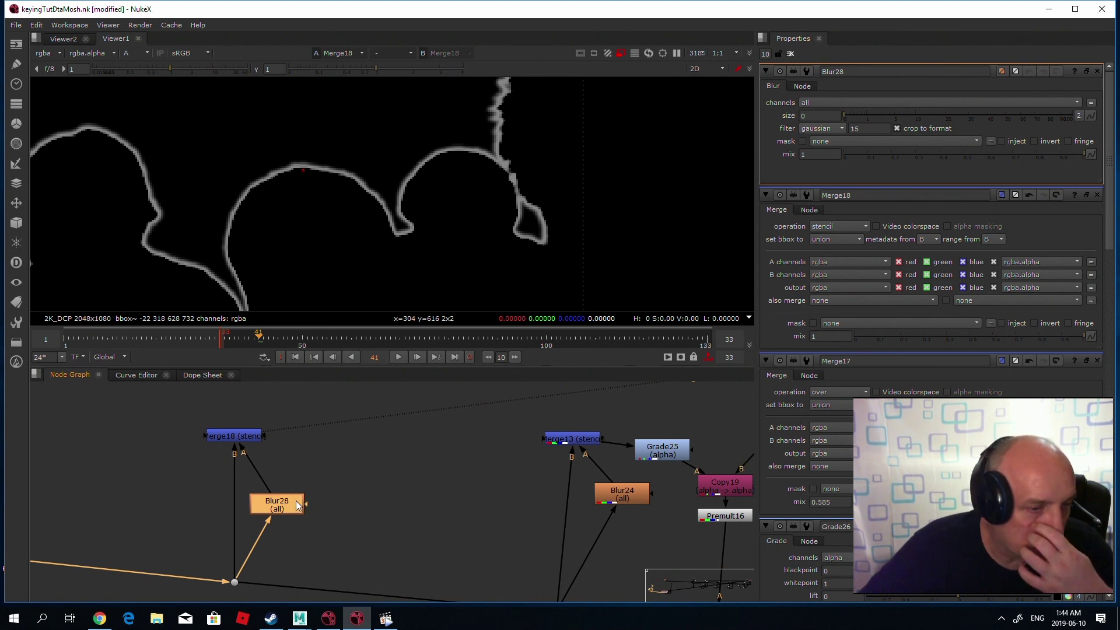
{"action": "left_click_drag", "start_coordinate": [272, 503], "coordinate": [328, 503], "text": "ctrl"}
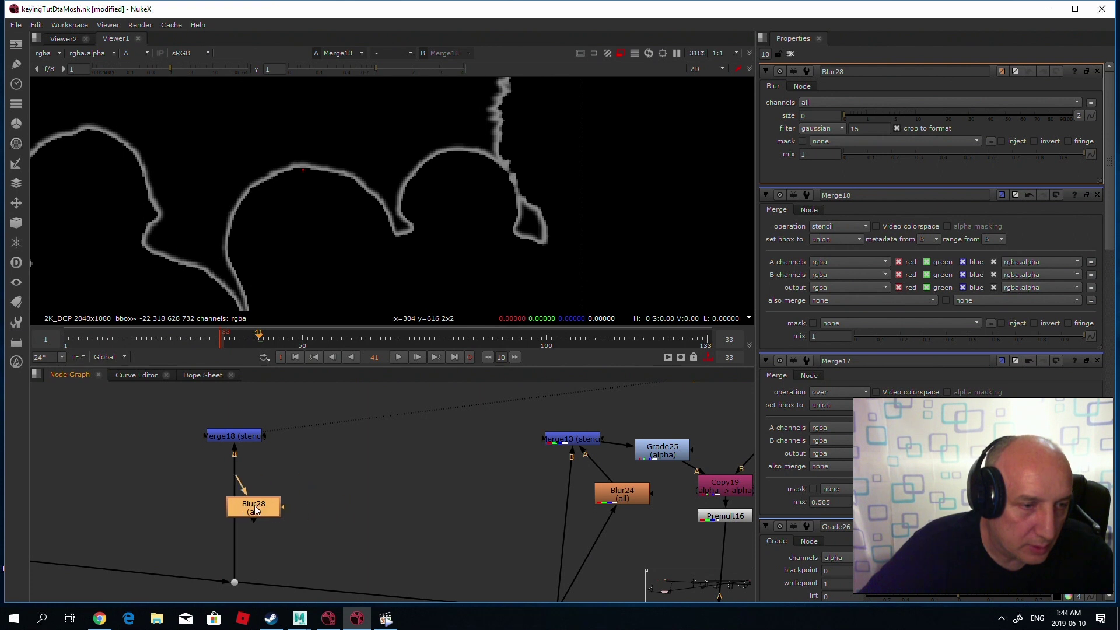
{"action": "left_click_drag", "start_coordinate": [254, 510], "coordinate": [200, 513]}
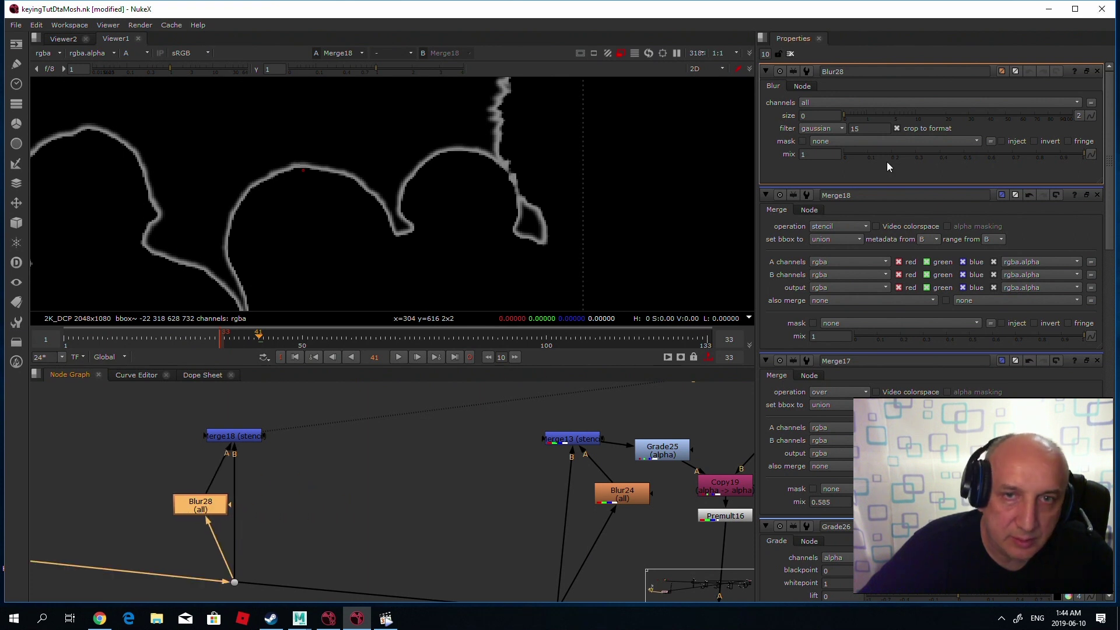
{"action": "left_click_drag", "start_coordinate": [844, 116], "coordinate": [966, 120]}
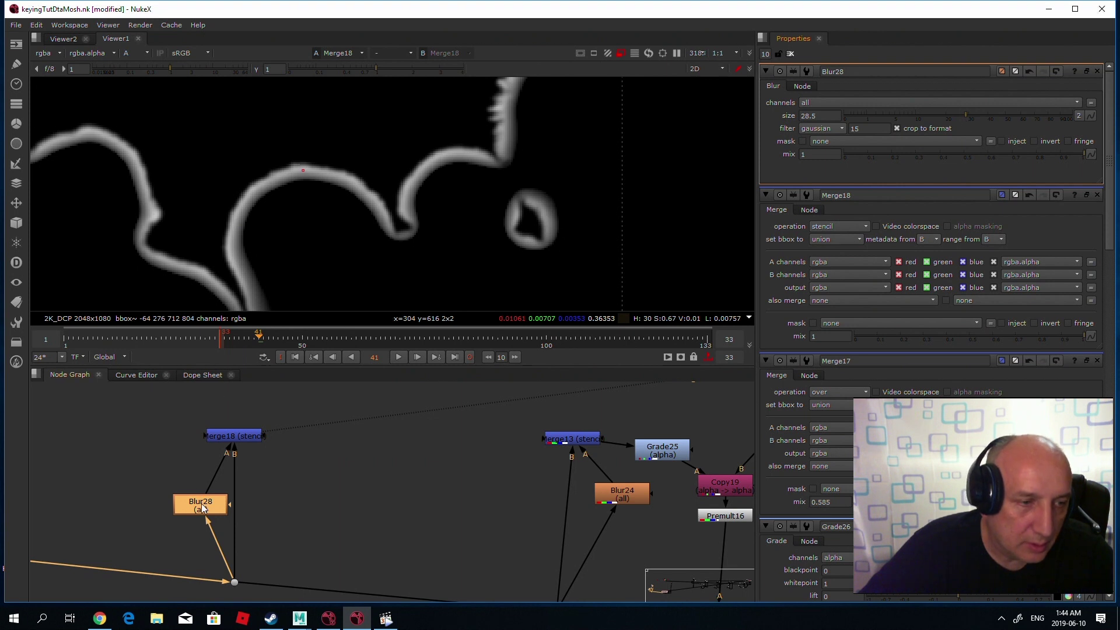
{"action": "key", "text": "ctrl"}
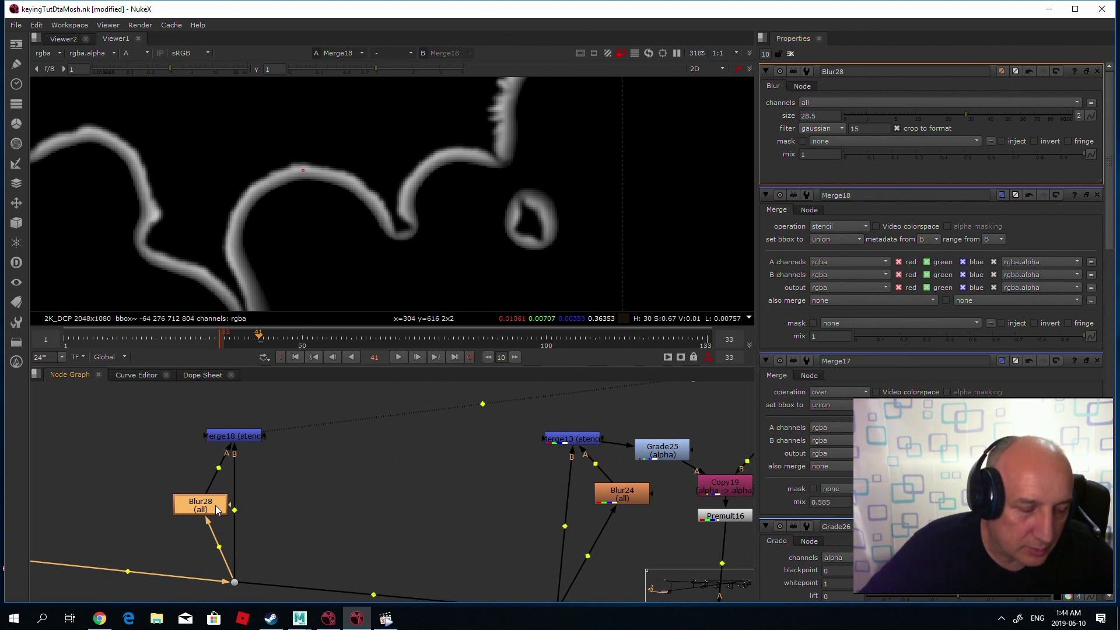
Step: Duplicate Blur28 as a test Blur29, compare the two with D, then delete Blur29
{"action": "left_click", "coordinate": [259, 506]}
{"action": "key", "text": "ctrl+v"}
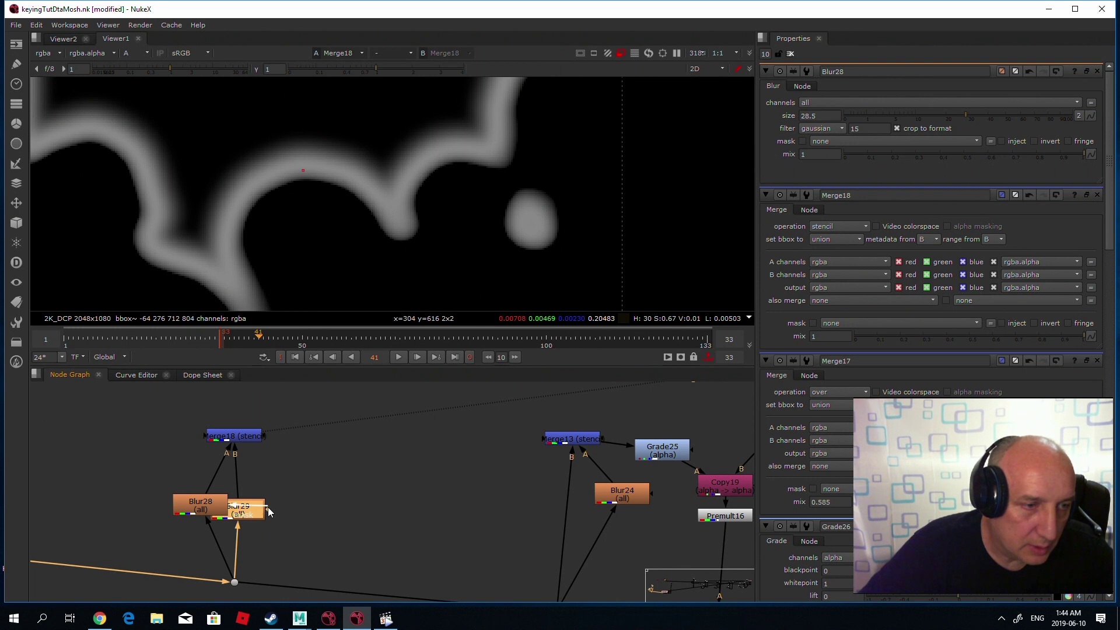
{"action": "mouse_move", "coordinate": [268, 506]}
{"action": "left_mouse_down"}
{"action": "mouse_move", "coordinate": [253, 509]}
{"action": "mouse_move", "coordinate": [286, 506]}
{"action": "left_mouse_up"}
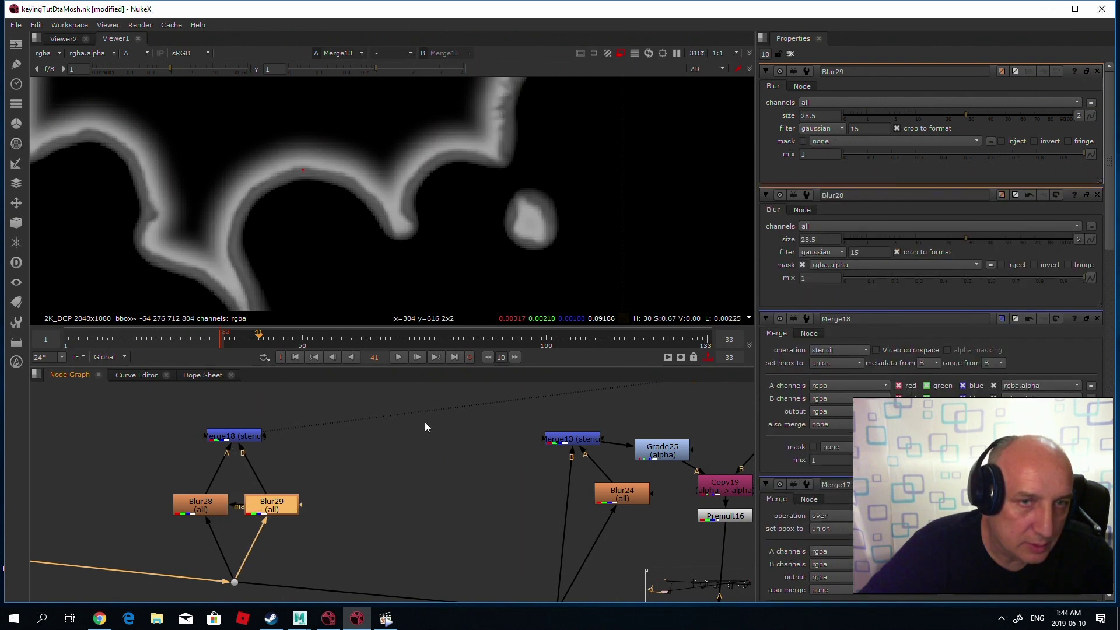
{"action": "left_click", "coordinate": [212, 510]}
{"action": "key", "text": "d"}
{"action": "left_click", "coordinate": [282, 507]}
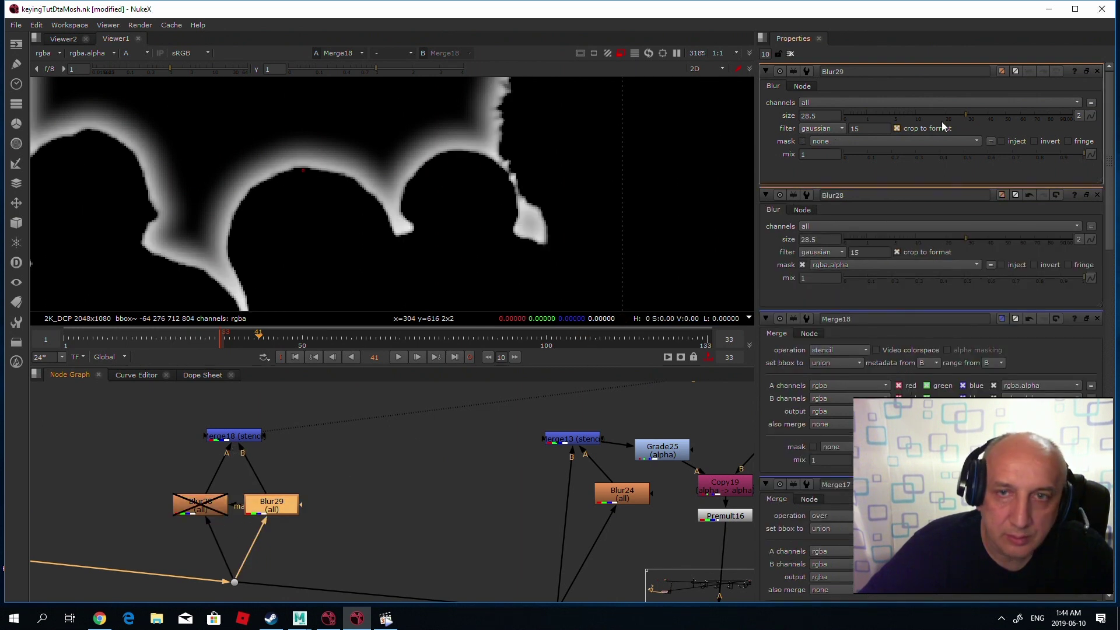
{"action": "mouse_move", "coordinate": [978, 112]}
{"action": "left_mouse_down"}
{"action": "mouse_move", "coordinate": [927, 125]}
{"action": "mouse_move", "coordinate": [966, 125]}
{"action": "left_mouse_up"}
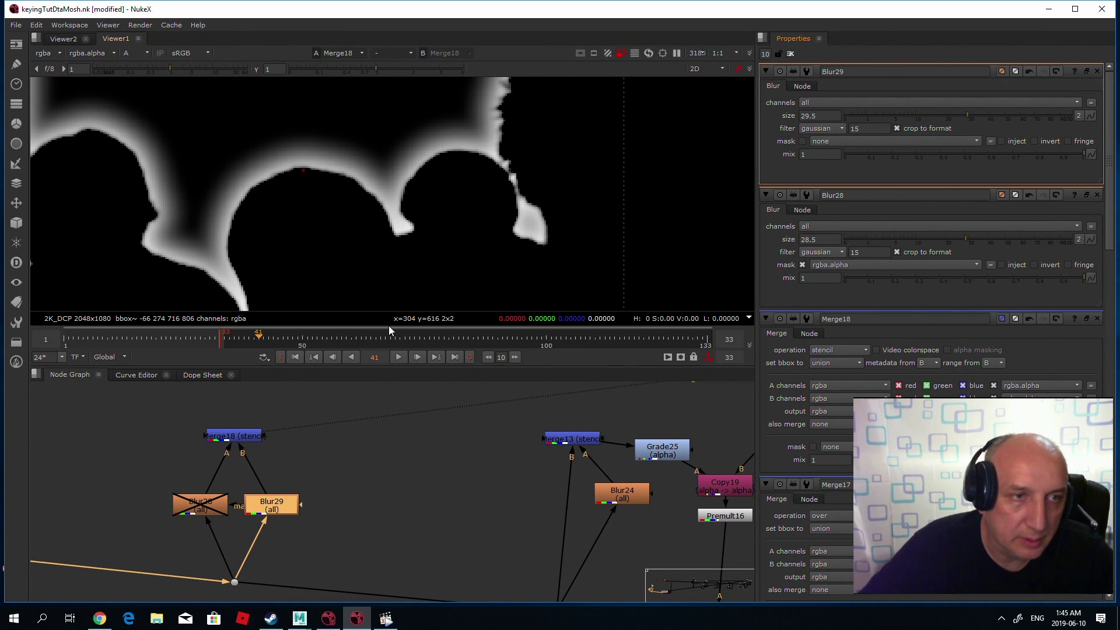
{"action": "left_click", "coordinate": [213, 510]}
{"action": "key", "text": "d"}
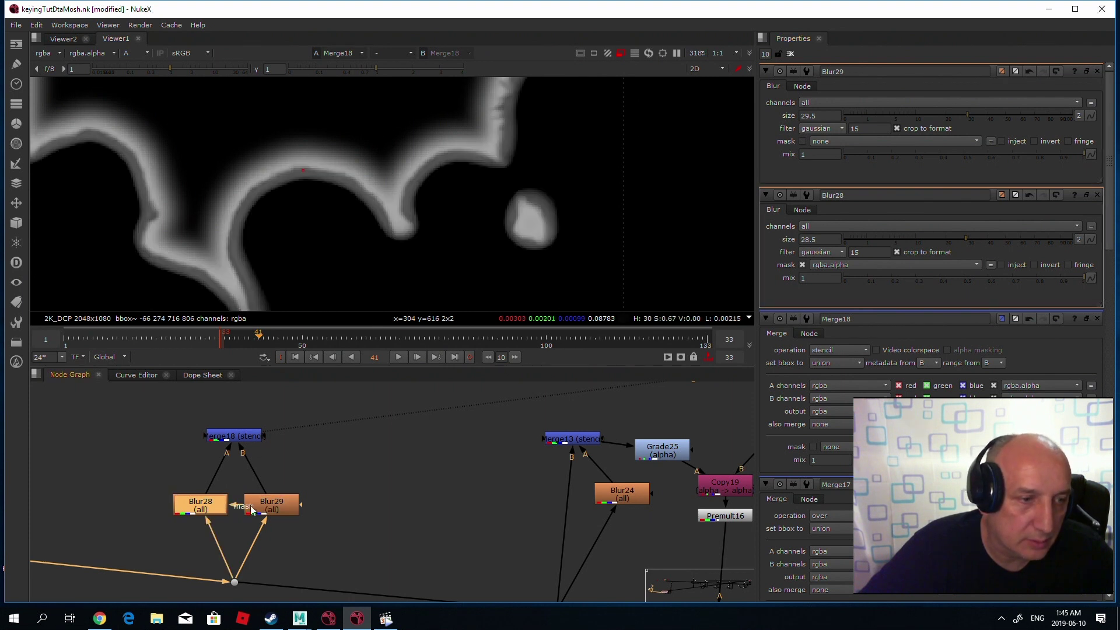
{"action": "left_click", "coordinate": [267, 504]}
{"action": "key", "text": "d"}
{"action": "key", "text": "Delete"}
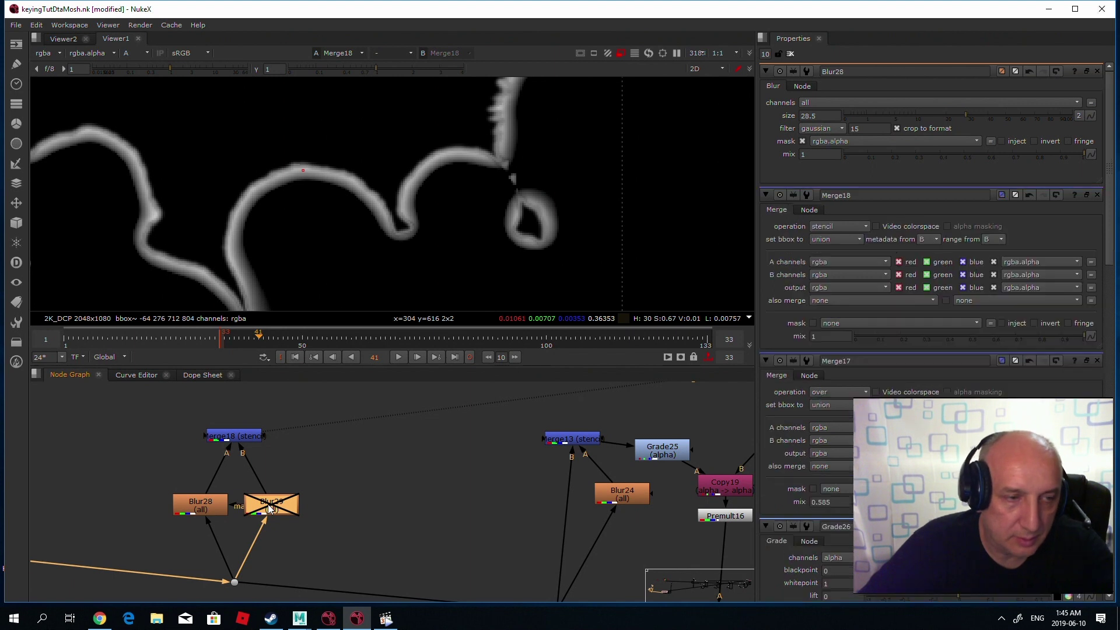
Step: Add a Copy node, Copy21, copying rgba.alpha, and connect it to the other branch
{"action": "scroll", "coordinate": [286, 500], "scroll_direction": "down", "scroll_amount": 3}
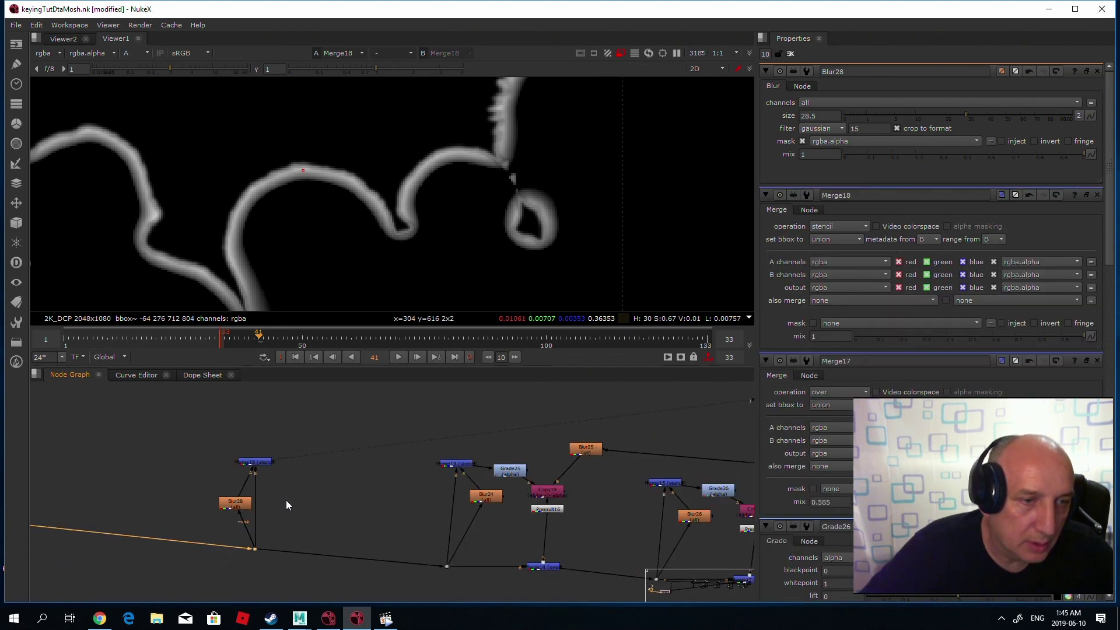
{"action": "left_click", "coordinate": [303, 477]}
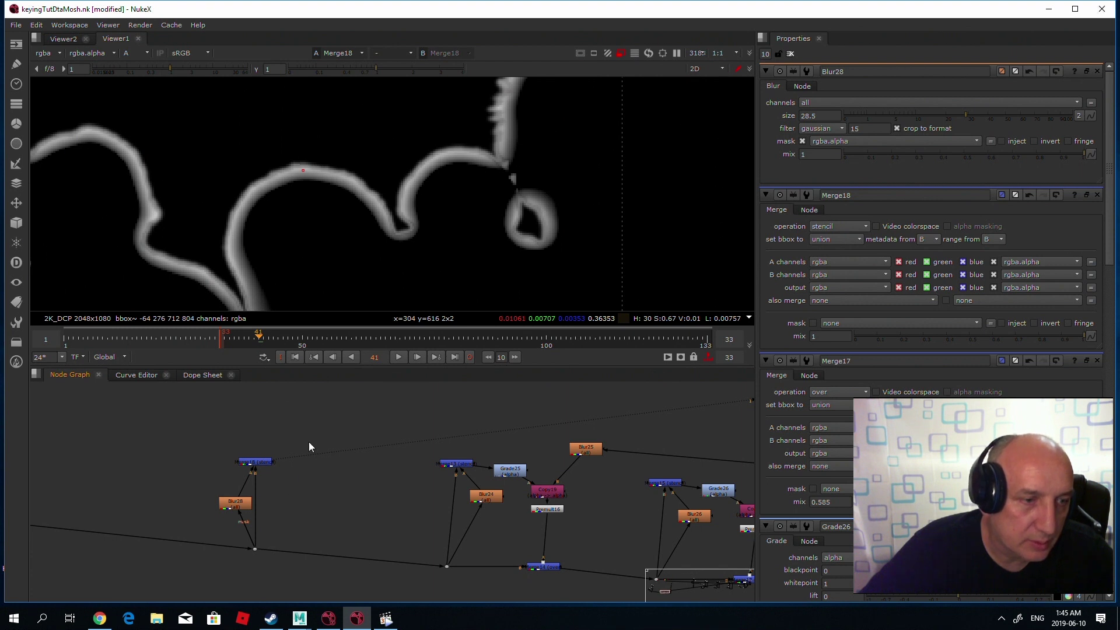
{"action": "key", "text": "Tab"}
{"action": "type", "text": "ca"}
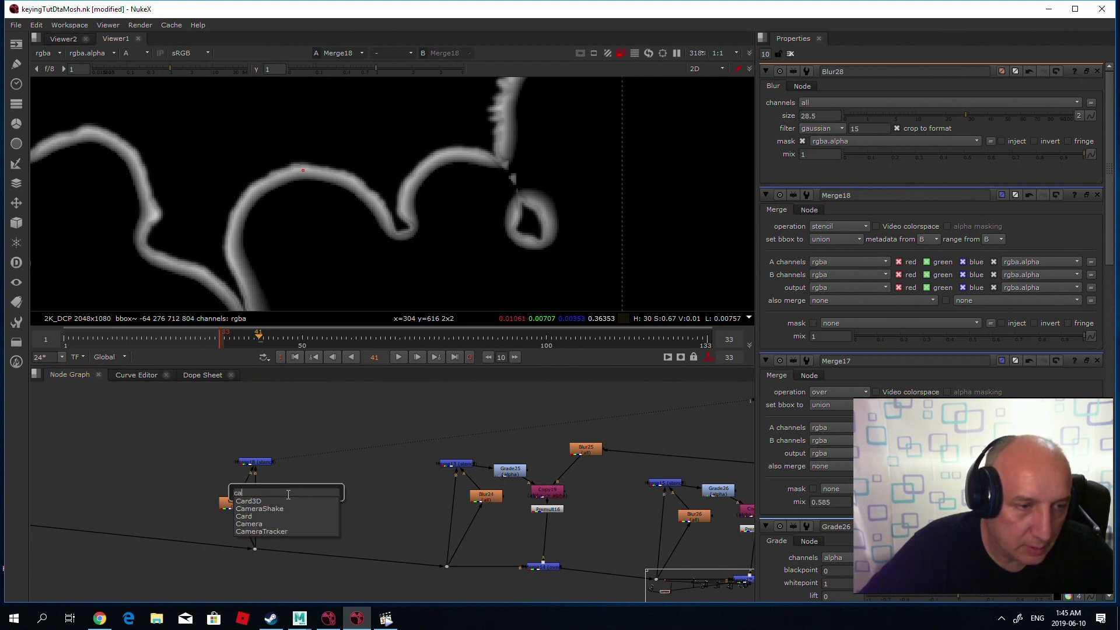
{"action": "key", "text": "Escape"}
{"action": "key", "text": "Tab"}
{"action": "type", "text": "c"}
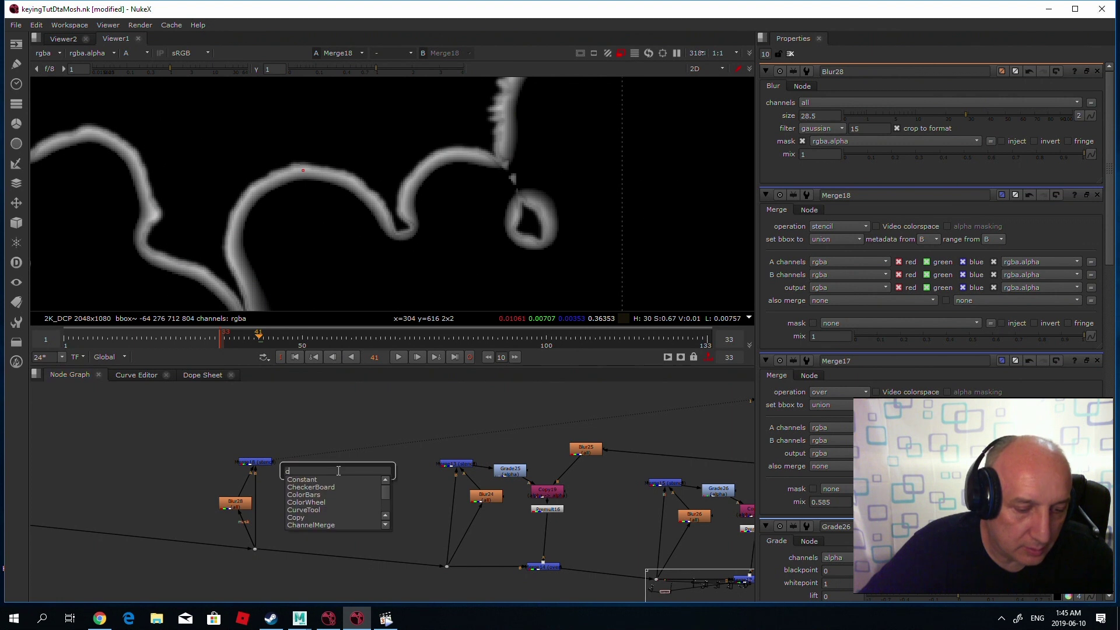
{"action": "type", "text": "opy"}
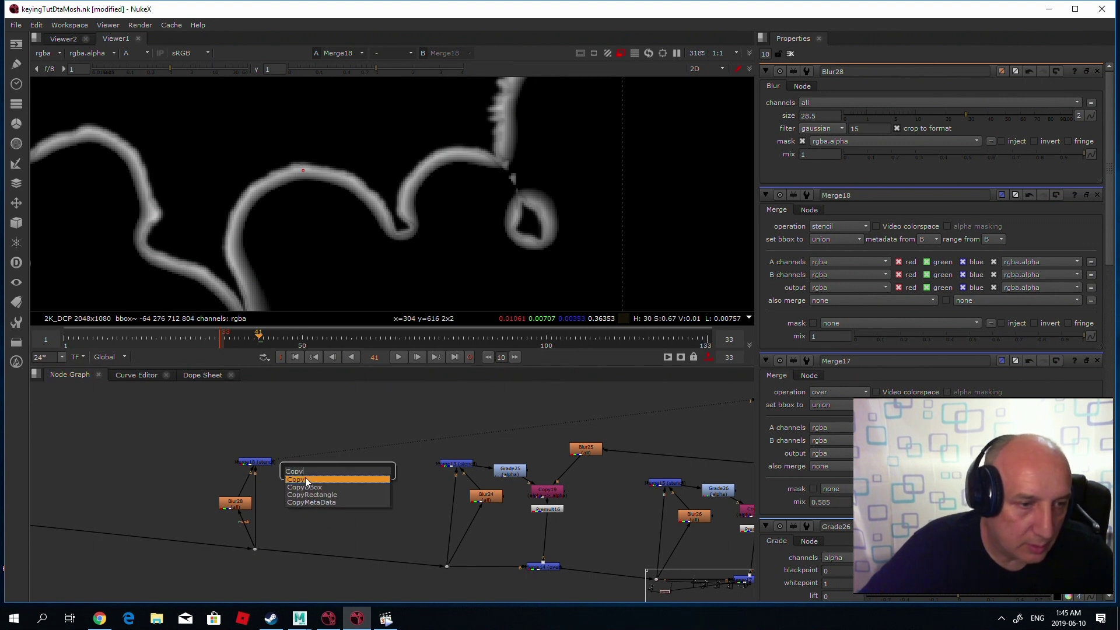
{"action": "key", "text": "Return"}
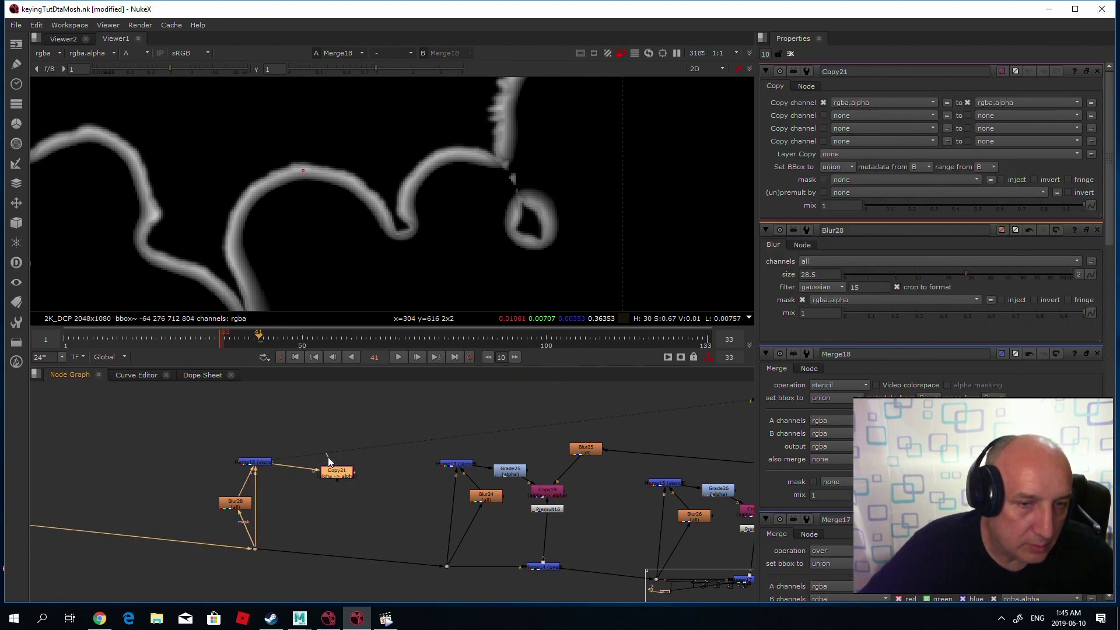
{"action": "left_click_drag", "start_coordinate": [329, 461], "coordinate": [408, 525]}
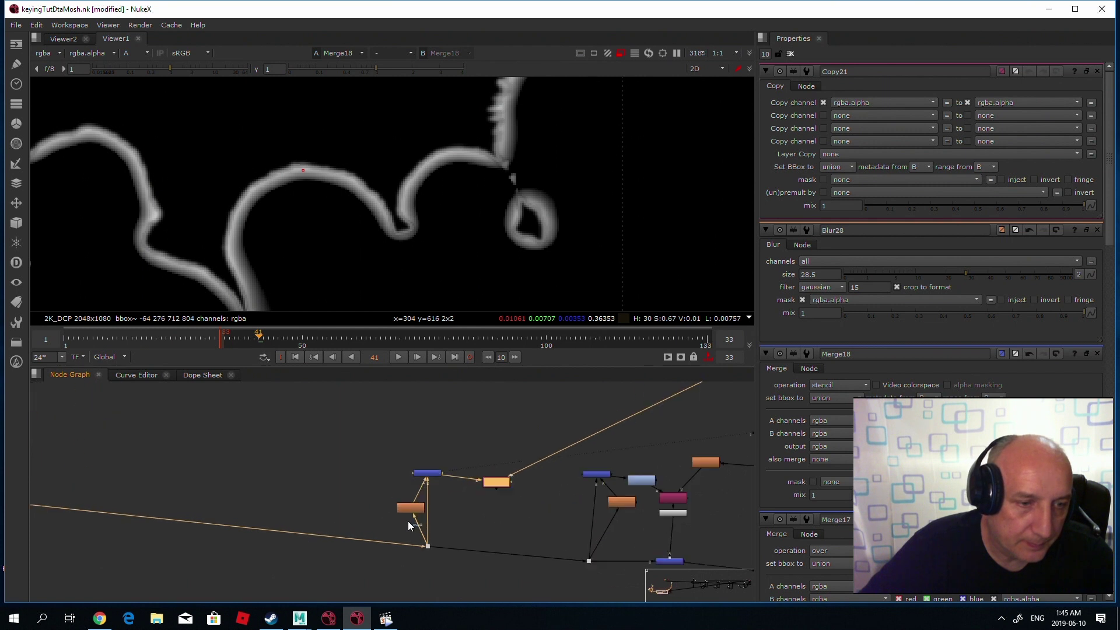
Step: View Copy21's output in RGB, showing a faint orange edge outline
{"action": "scroll", "coordinate": [408, 525], "scroll_direction": "up", "scroll_amount": 2}
{"action": "key", "text": "1"}
{"action": "key", "text": "a"}
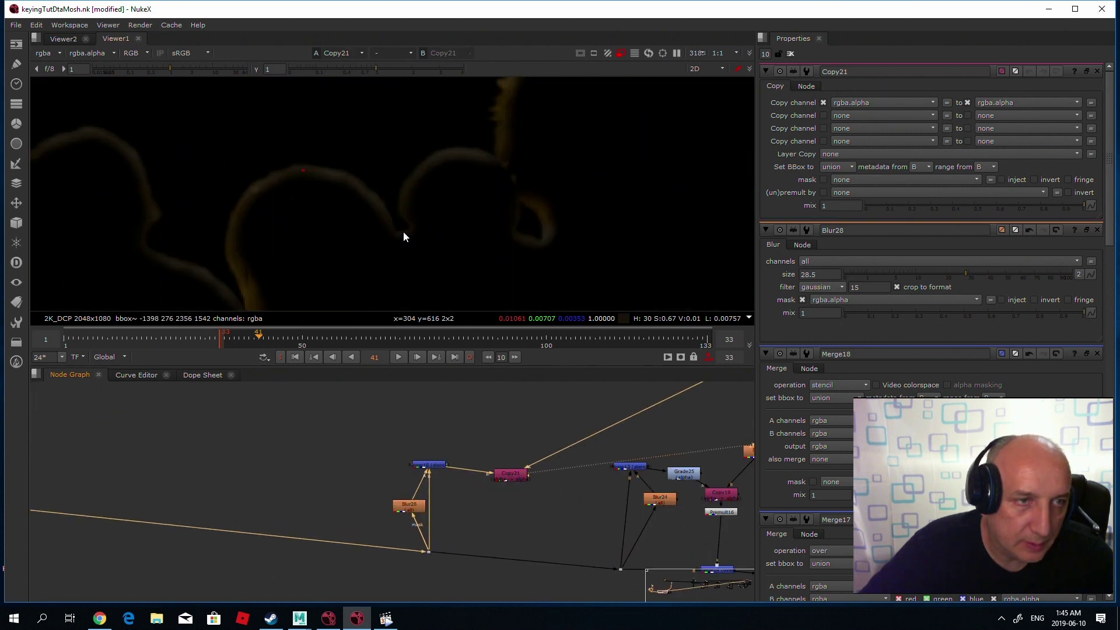
{"action": "left_click", "coordinate": [508, 503]}
Step: Add Premult18 under Copy21 and view the premultiplied edge
{"action": "key", "text": "Tab"}
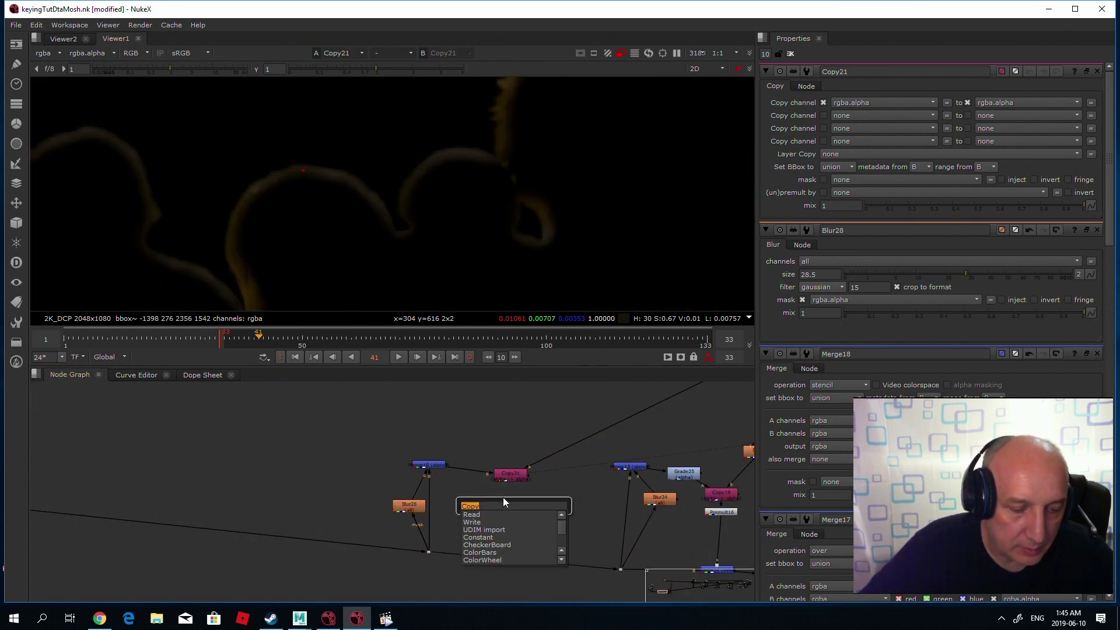
{"action": "key", "text": "BackSpace"}
{"action": "type", "text": "P"}
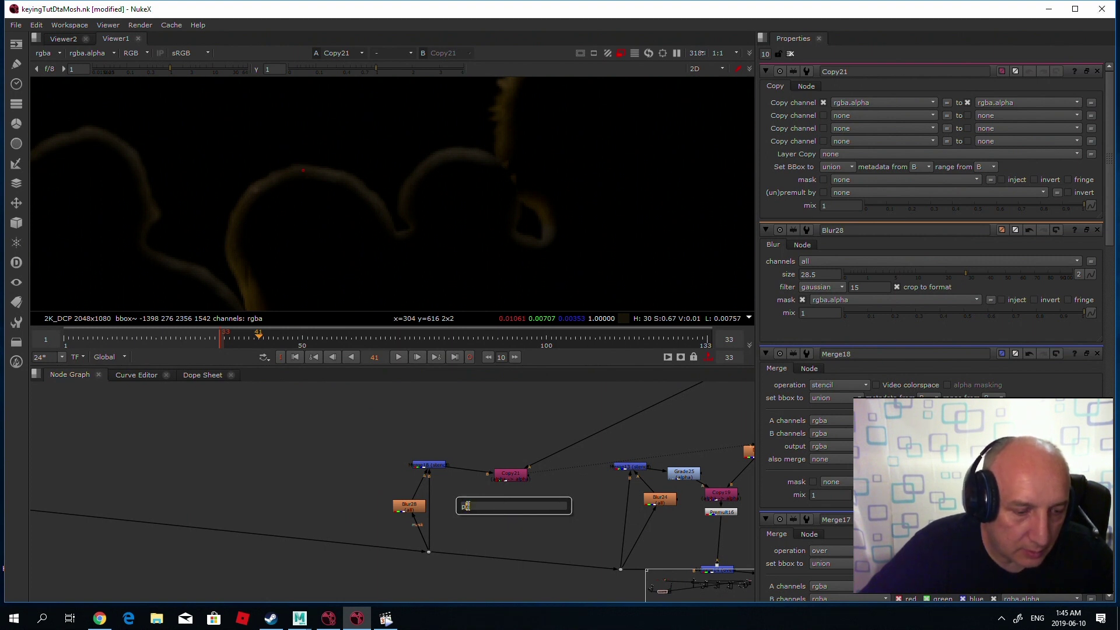
{"action": "type", "text": "rem"}
{"action": "key", "text": "Return"}
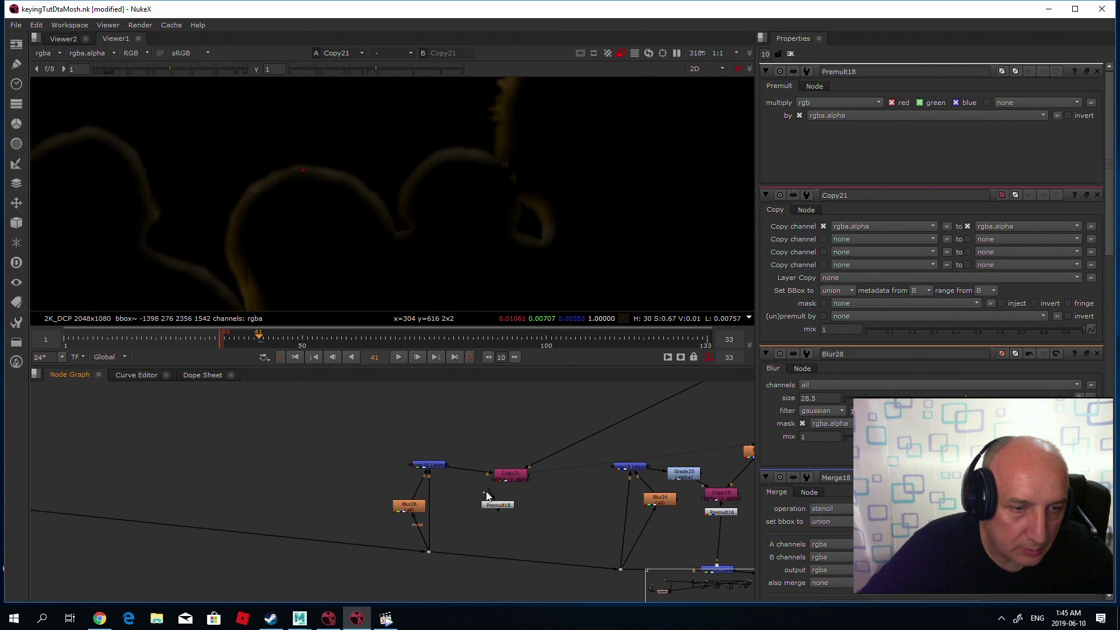
{"action": "left_click_drag", "start_coordinate": [487, 495], "coordinate": [508, 476]}
{"action": "left_click", "coordinate": [497, 504]}
{"action": "key", "text": "1"}
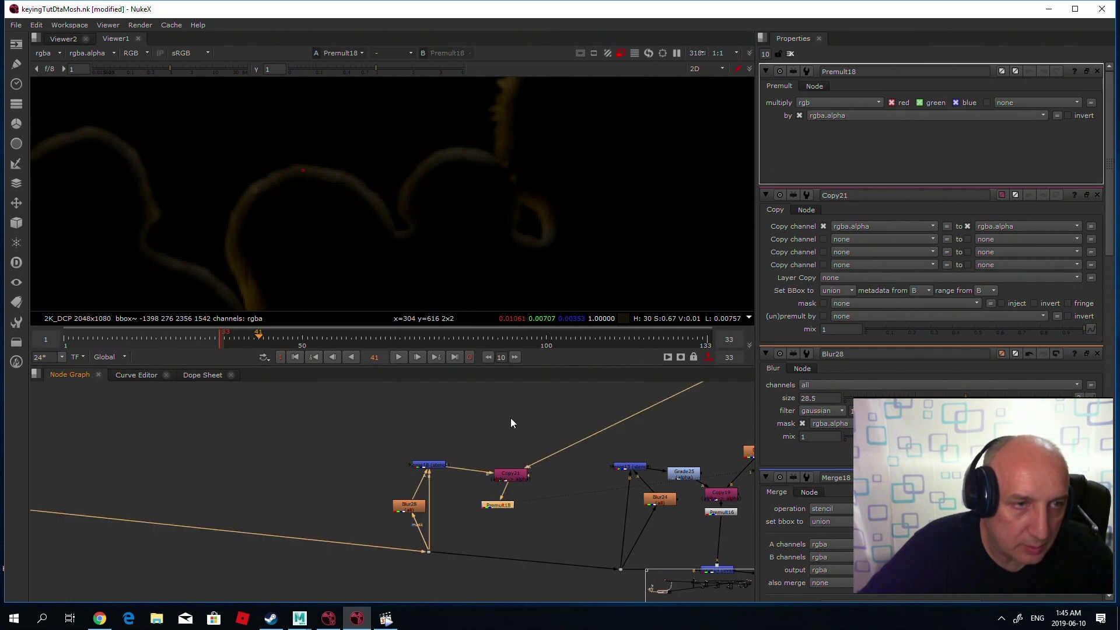
{"action": "left_click", "coordinate": [498, 533]}
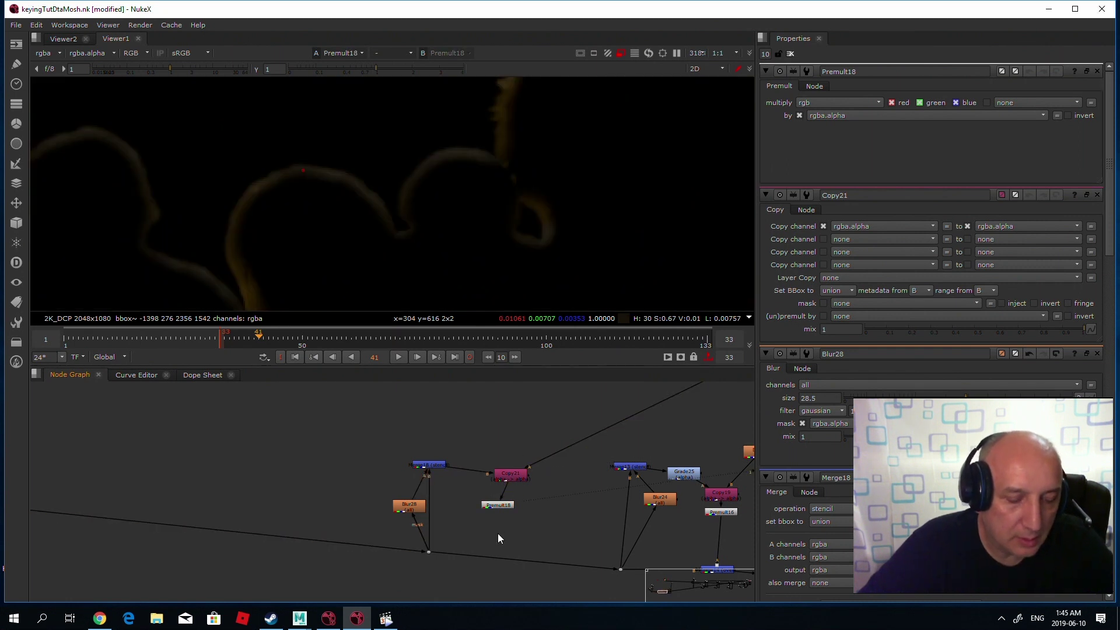
Step: Insert an over Merge19 on the main actors pipe, fed by Premult18, and view it
{"action": "key", "text": "m"}
{"action": "left_click_drag", "start_coordinate": [498, 532], "coordinate": [499, 556]}
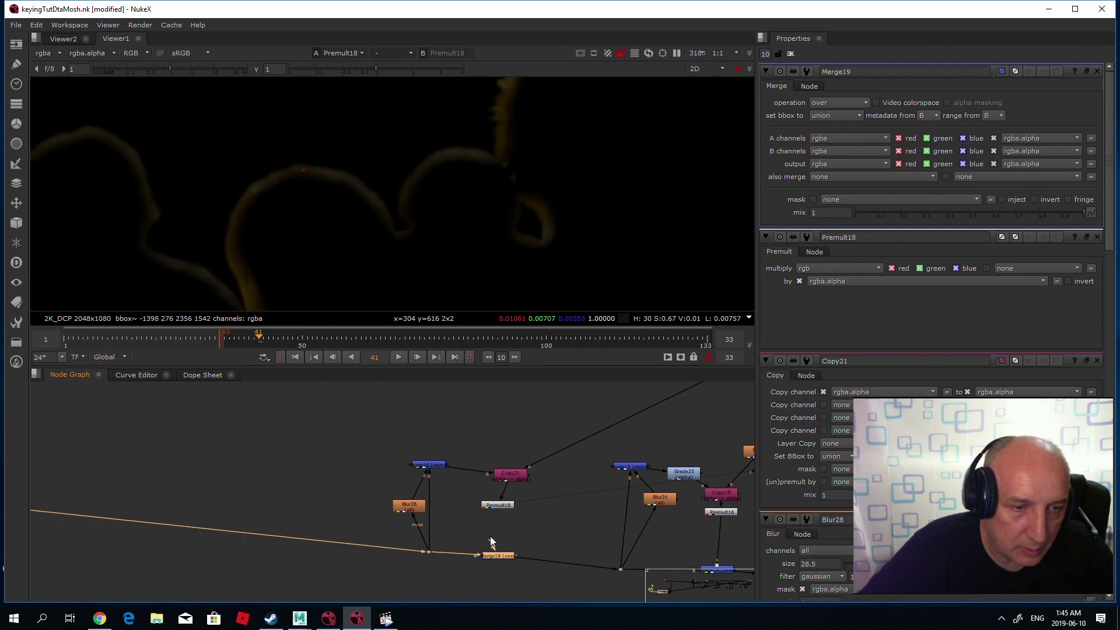
{"action": "left_click", "coordinate": [511, 474]}
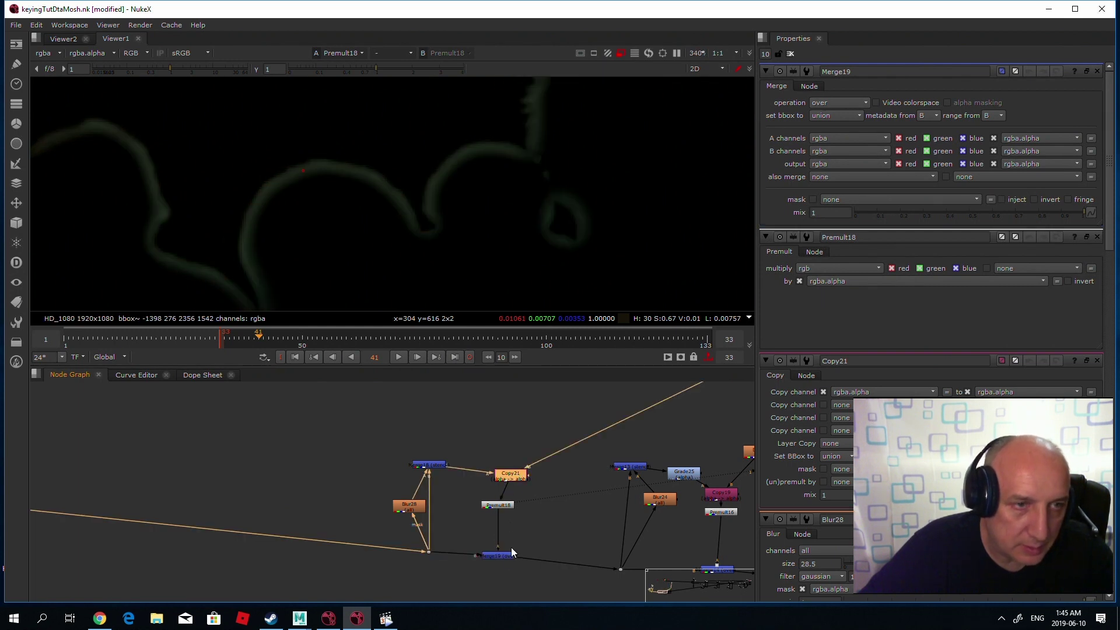
{"action": "left_click", "coordinate": [496, 556]}
{"action": "key", "text": "1"}
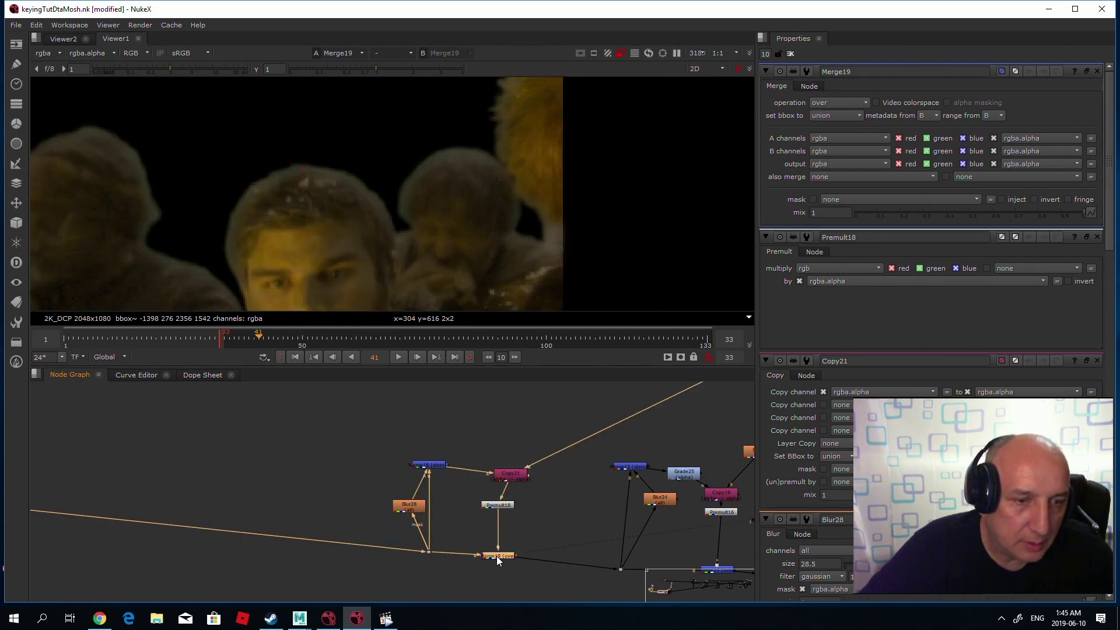
{"action": "key", "text": "d"}
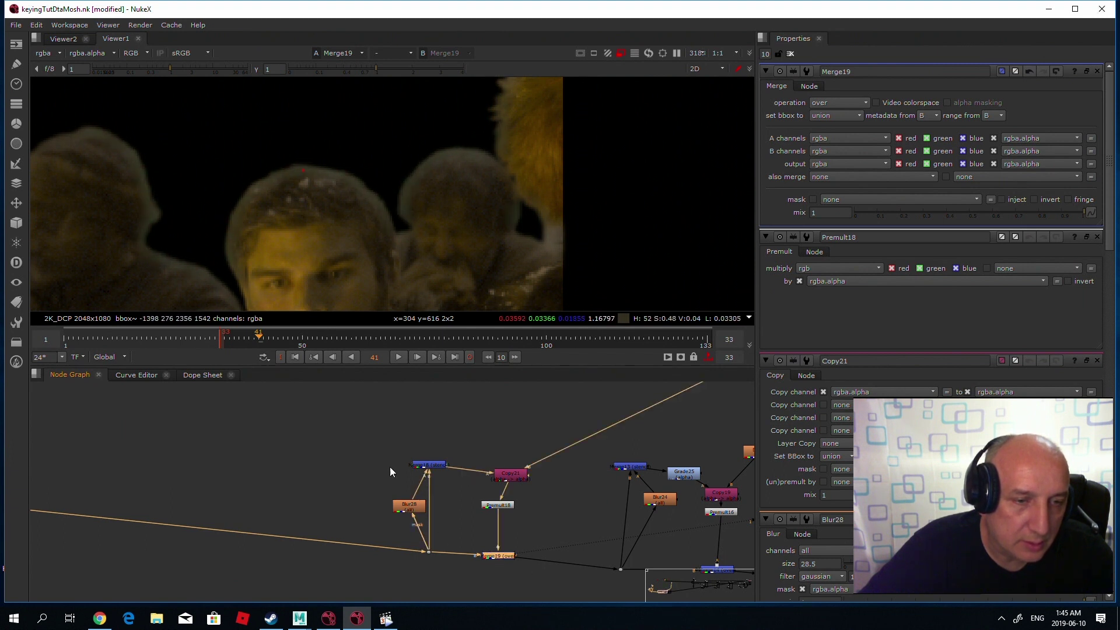
Step: Insert a Grade node (Grade27) on the pipe between Merge18 and Copy21
{"action": "scroll", "coordinate": [428, 475], "scroll_direction": "up", "scroll_amount": 1}
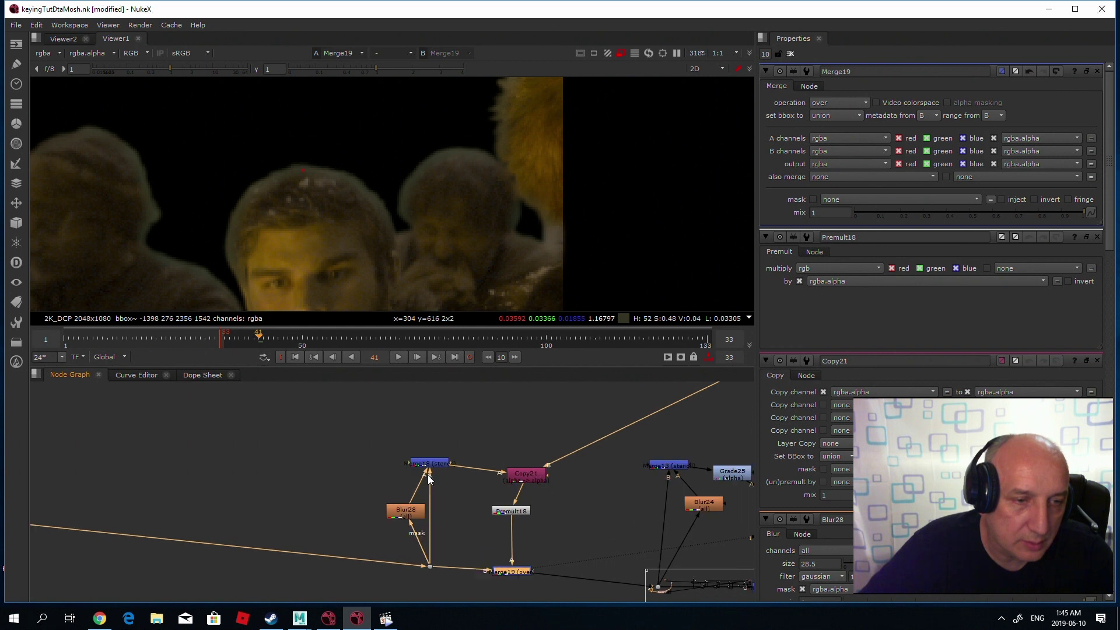
{"action": "scroll", "coordinate": [428, 475], "scroll_direction": "up", "scroll_amount": 1}
{"action": "left_click", "coordinate": [399, 515]}
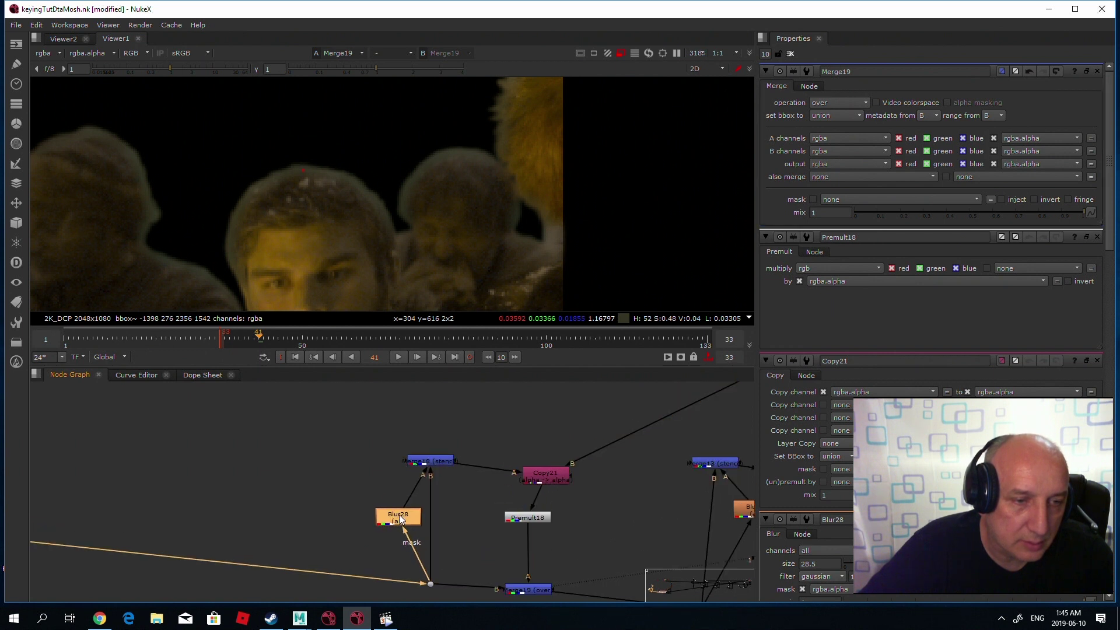
{"action": "left_click", "coordinate": [498, 478]}
{"action": "key", "text": "g"}
{"action": "left_click_drag", "start_coordinate": [477, 462], "coordinate": [483, 474], "text": "ctrl"}
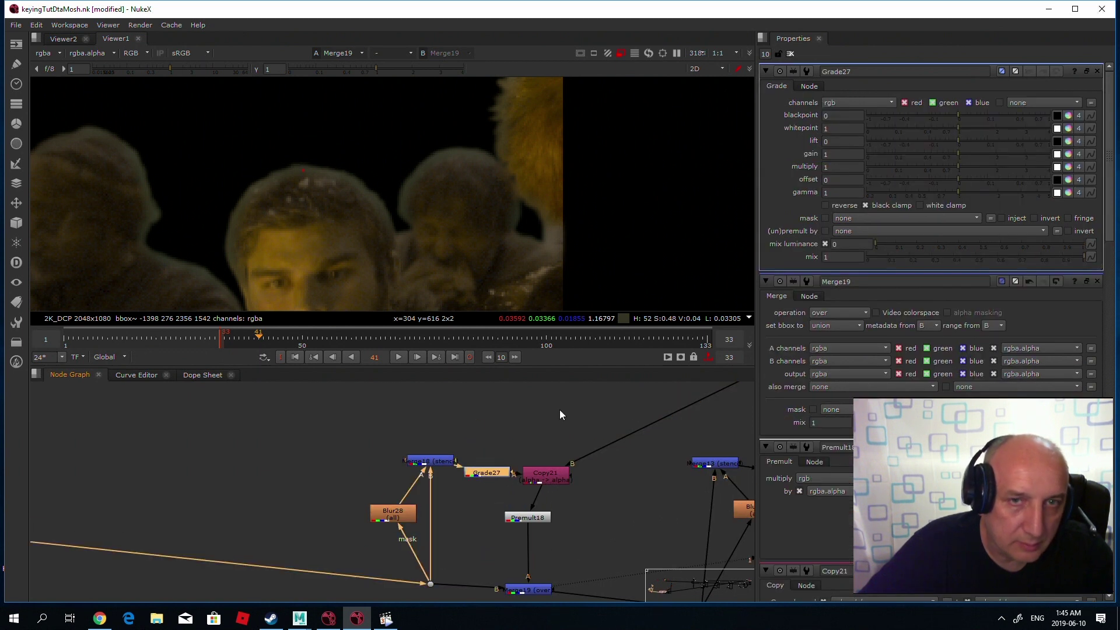
Step: Restrict Grade27 to the alpha channel, keep gain at 1 and set gamma to 0.8
{"action": "left_click", "coordinate": [849, 104]}
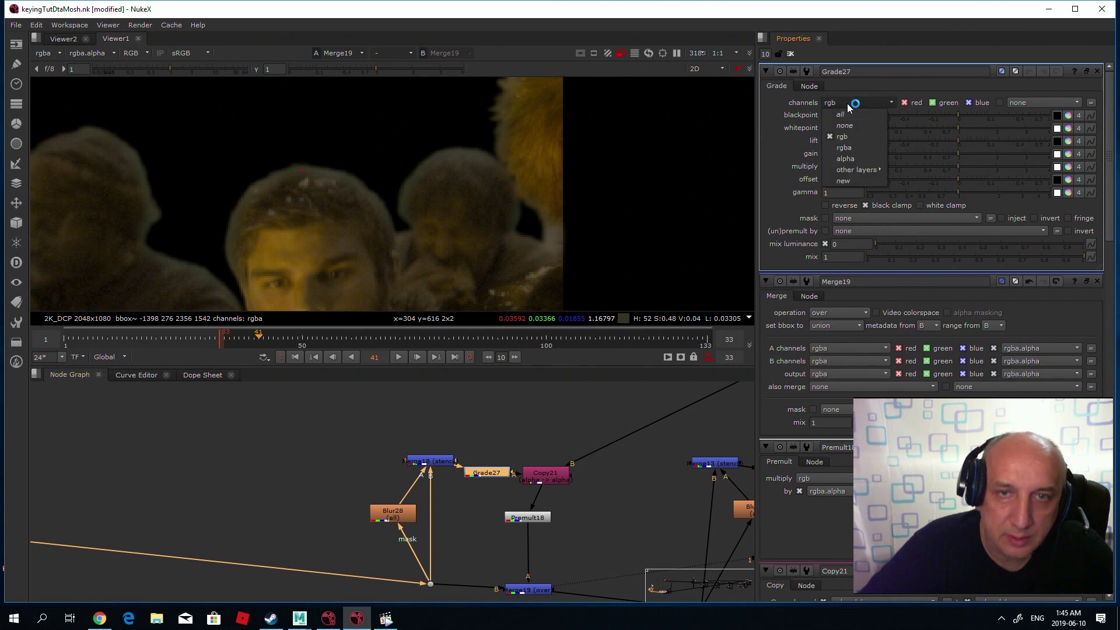
{"action": "left_click", "coordinate": [846, 159]}
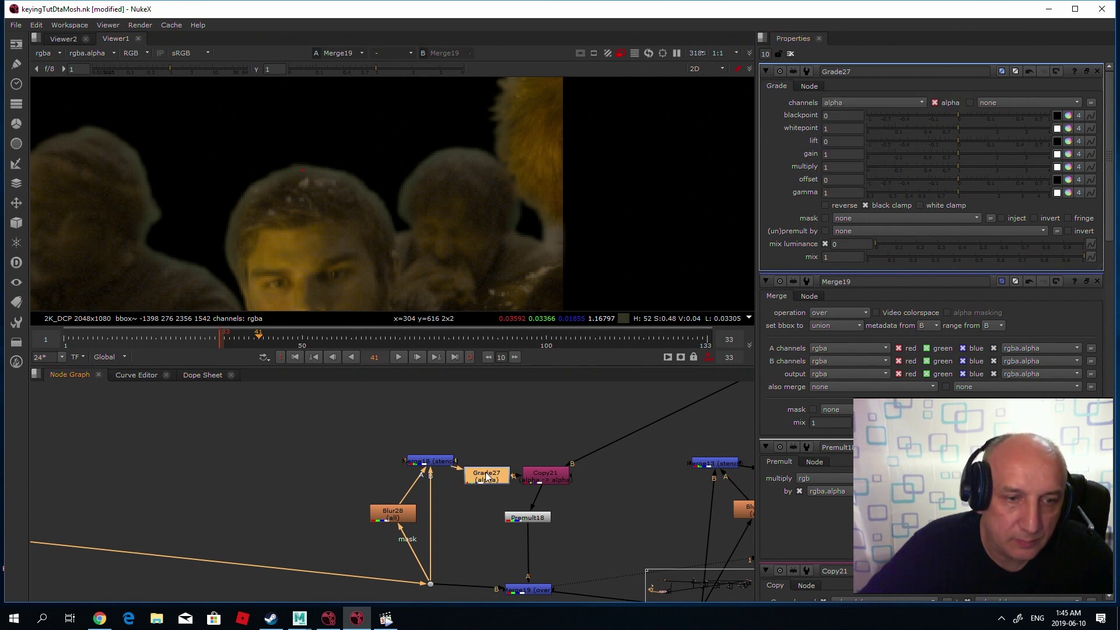
{"action": "mouse_move", "coordinate": [961, 153]}
{"action": "left_mouse_down"}
{"action": "mouse_move", "coordinate": [1028, 154]}
{"action": "mouse_move", "coordinate": [956, 154]}
{"action": "left_mouse_up"}
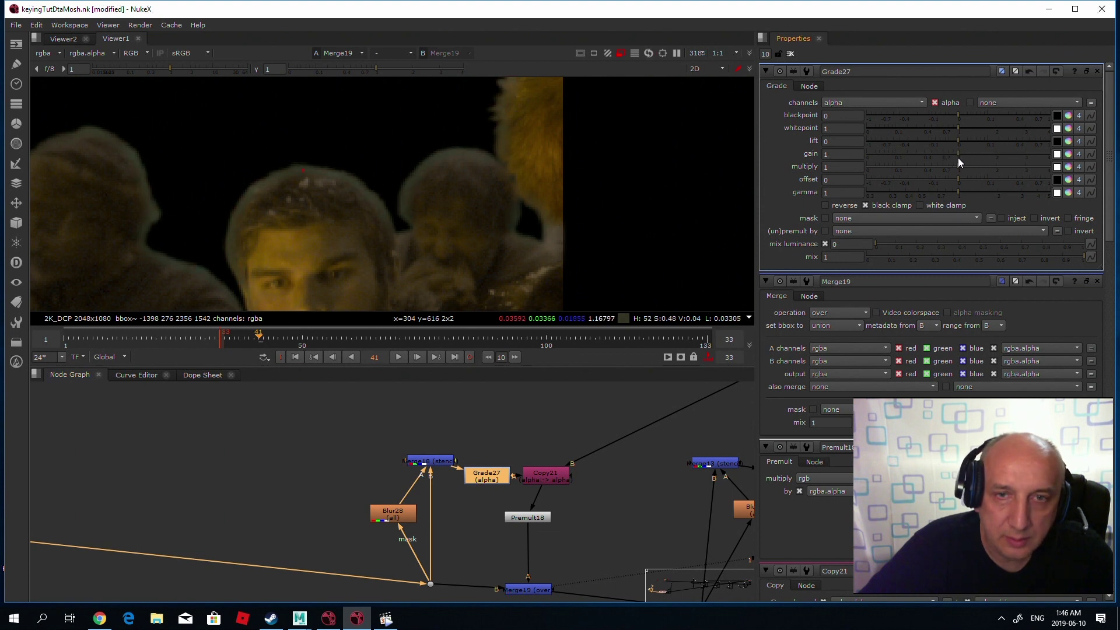
{"action": "mouse_move", "coordinate": [960, 192]}
{"action": "left_mouse_down"}
{"action": "mouse_move", "coordinate": [898, 190]}
{"action": "mouse_move", "coordinate": [945, 192]}
{"action": "left_mouse_up"}
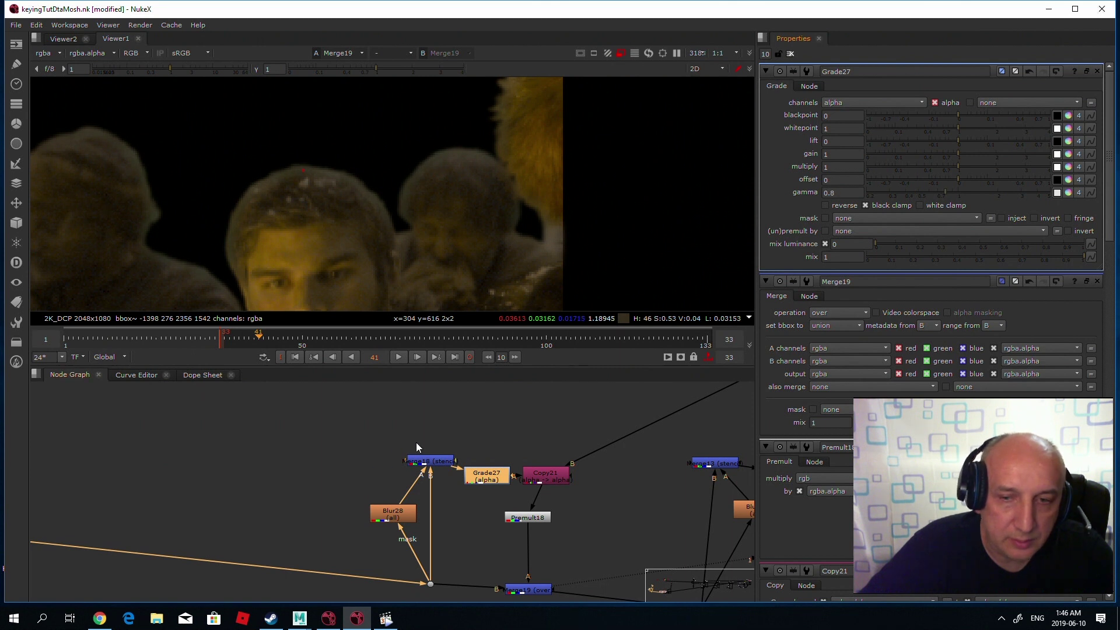
{"action": "scroll", "coordinate": [415, 442], "scroll_direction": "down", "scroll_amount": 2}
{"action": "middle_click_drag", "start_coordinate": [317, 449], "coordinate": [393, 442]}
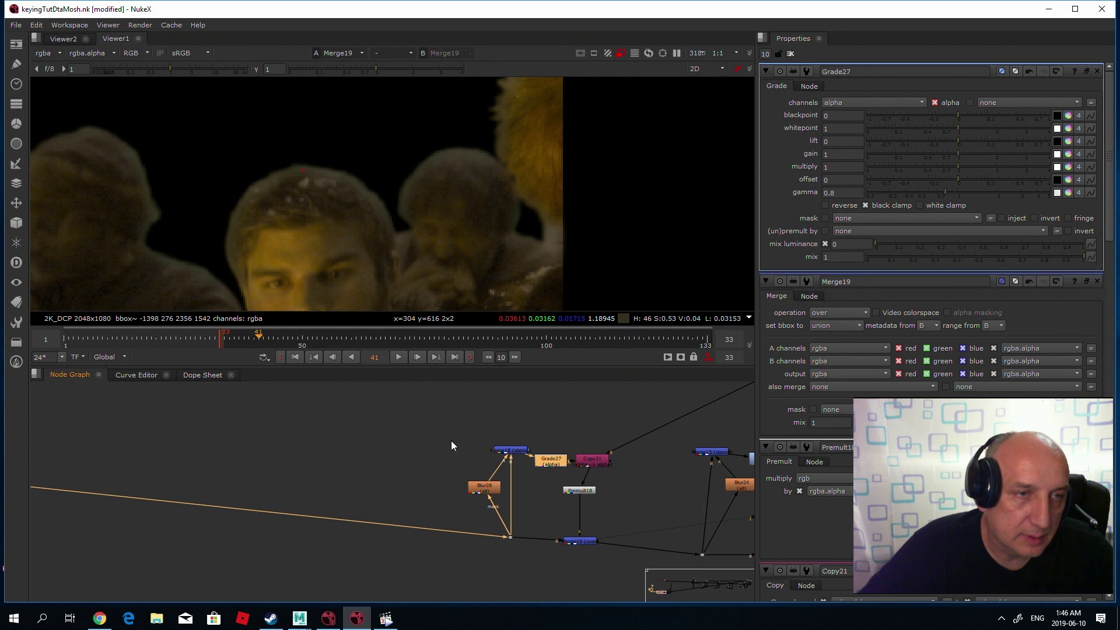
Step: Move the bottom-right output node slightly left to align the three light-wrap branches
{"action": "scroll", "coordinate": [362, 422], "scroll_direction": "down", "scroll_amount": 3}
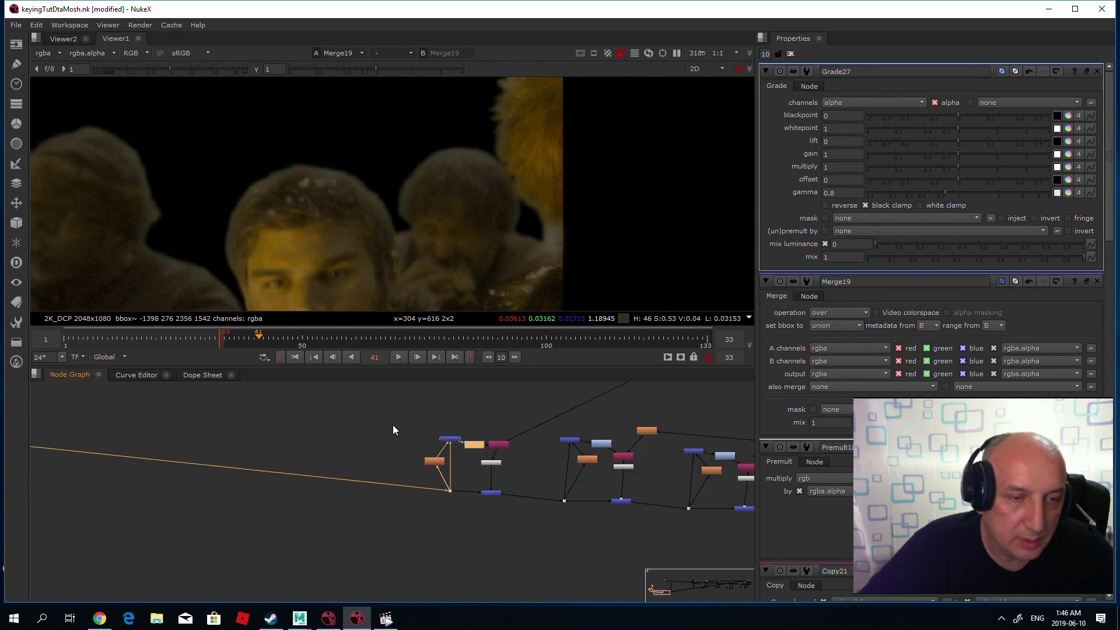
{"action": "middle_click_drag", "start_coordinate": [393, 430], "coordinate": [327, 429]}
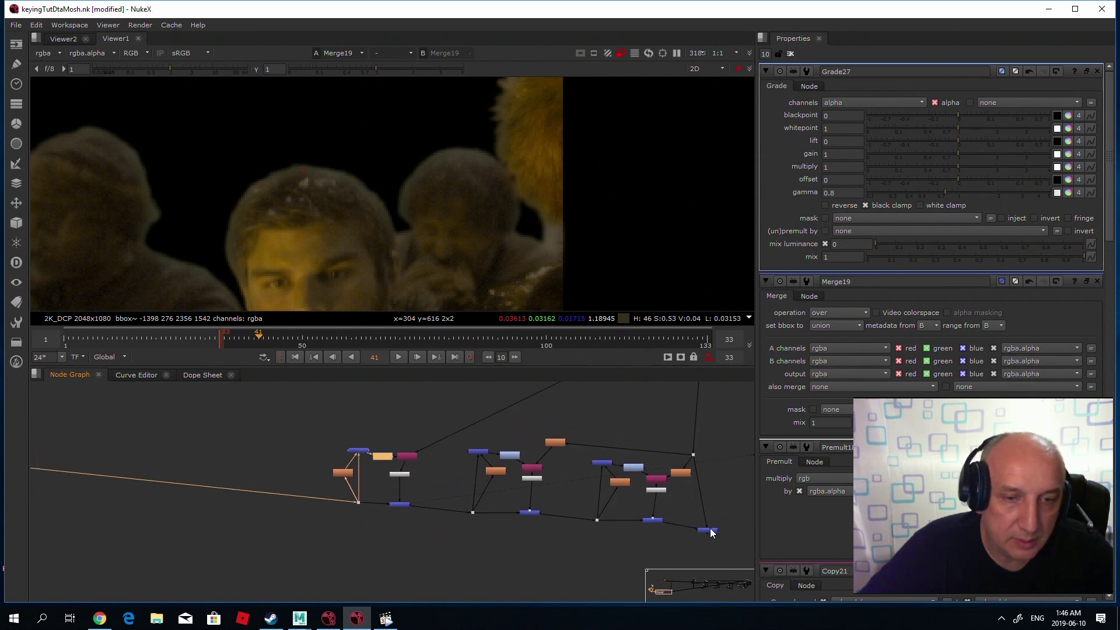
{"action": "left_click_drag", "start_coordinate": [709, 531], "coordinate": [695, 528]}
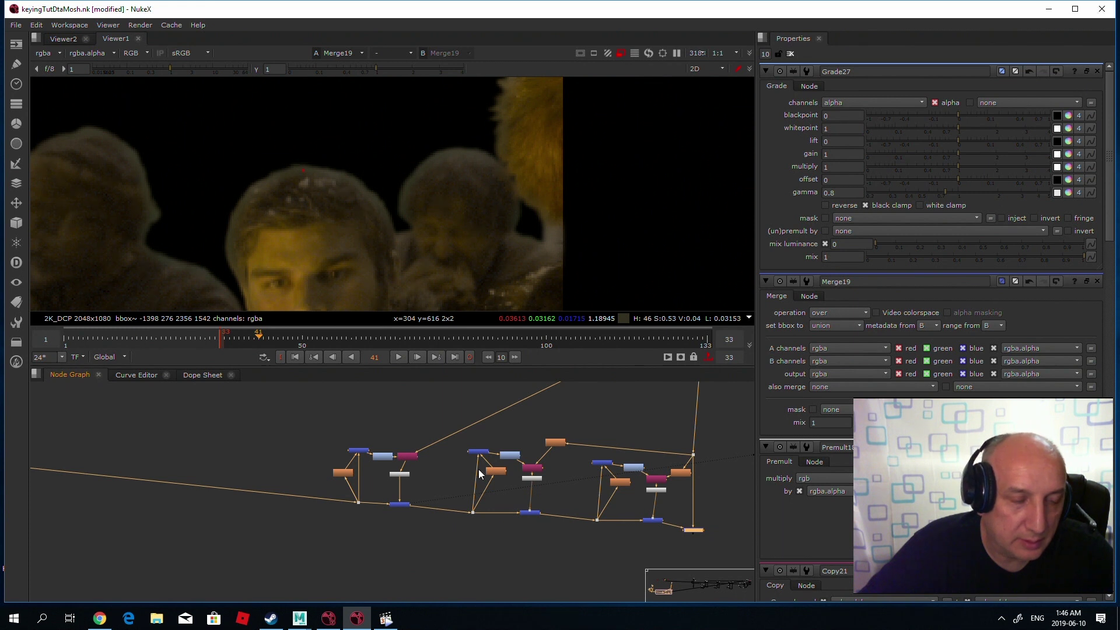
{"action": "scroll", "coordinate": [344, 455], "scroll_direction": "up", "scroll_amount": 2}
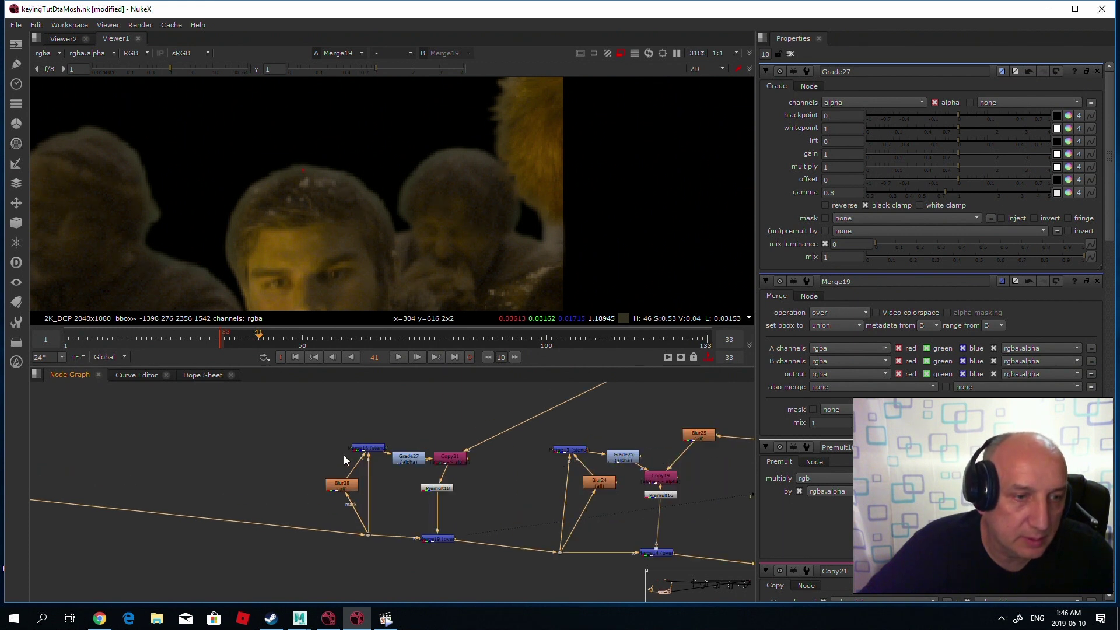
{"action": "scroll", "coordinate": [399, 454], "scroll_direction": "down", "scroll_amount": 2}
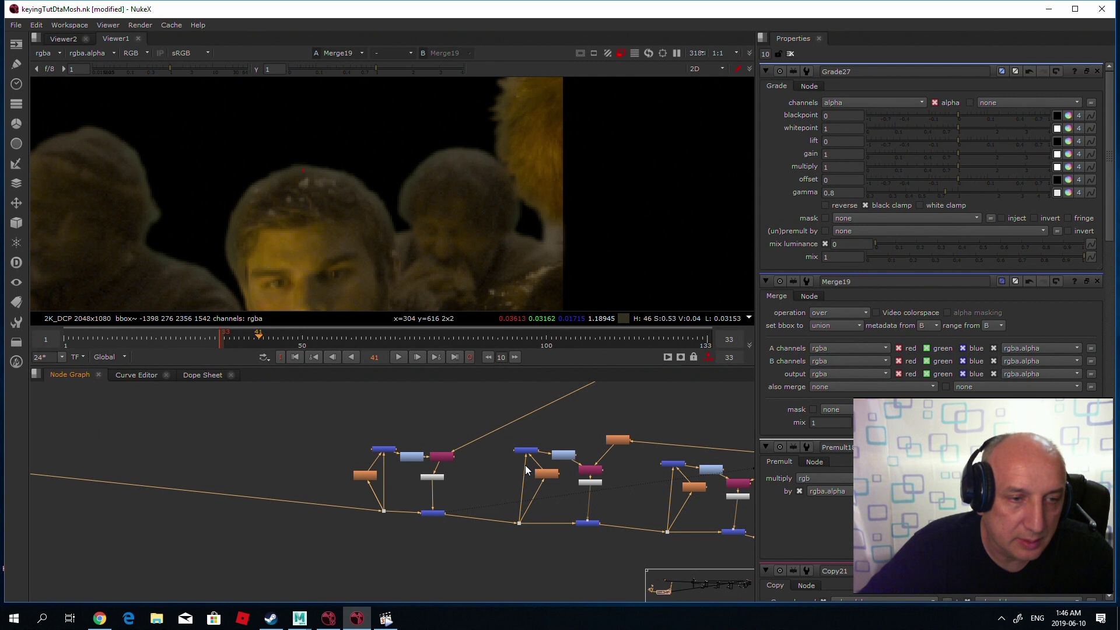